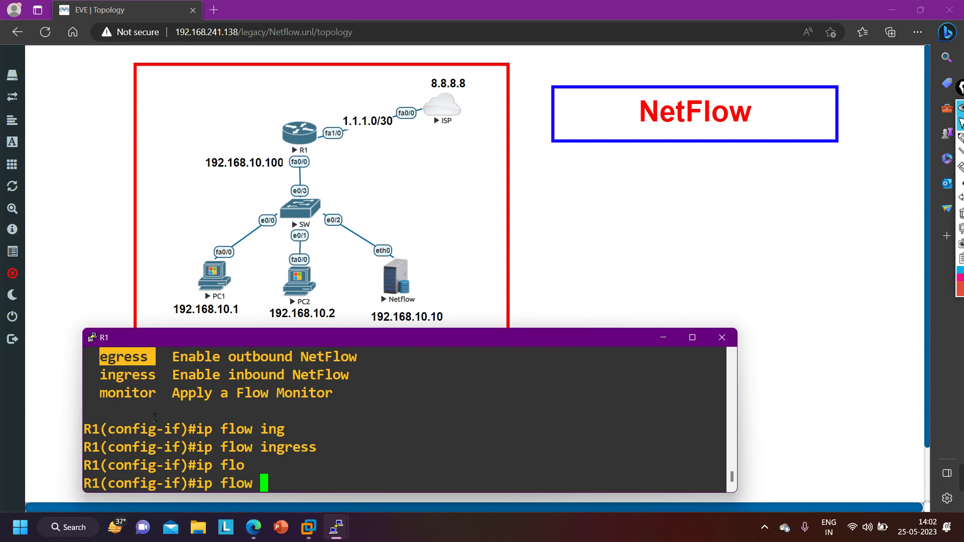
Apply ip flow egress on R1's interface and leave configuration mode with Ctrl+Z.
{"action": "type", "text": "eg"}
{"action": "key", "text": "Tab"}
{"action": "key", "text": "Return"}
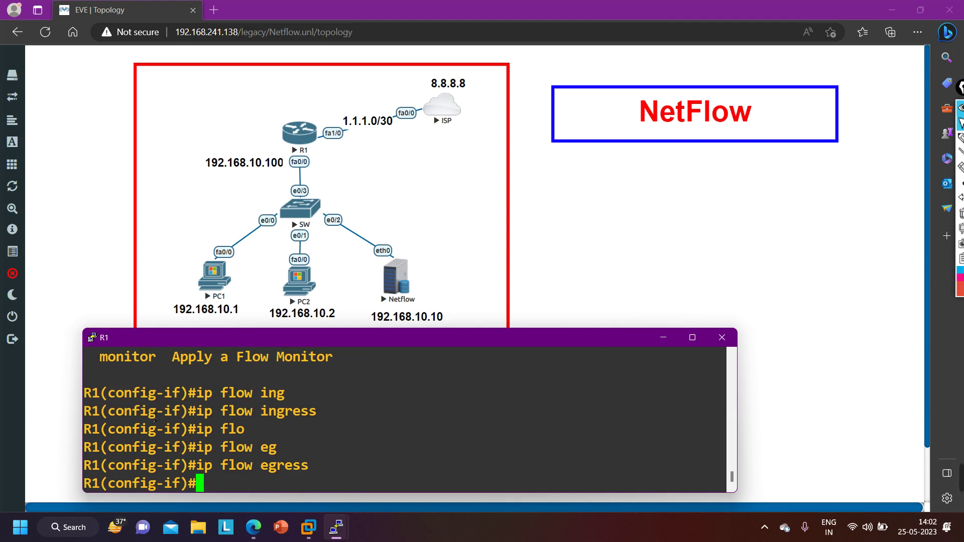
{"action": "key", "text": "Return"}
{"action": "key", "text": "Return"}
{"action": "key", "text": "Return"}
{"action": "key", "text": "Return"}
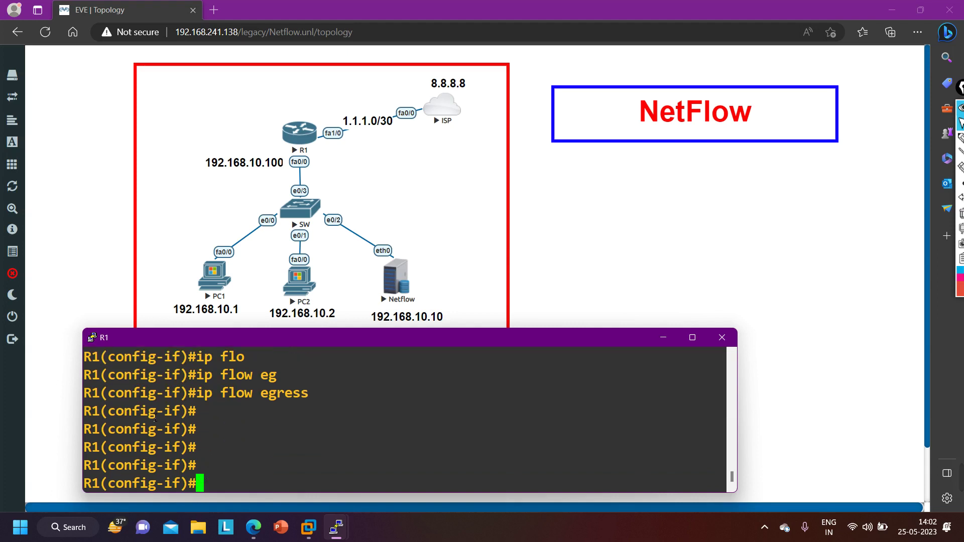
{"action": "key", "text": "ctrl+z"}
{"action": "key", "text": "Return"}
{"action": "key", "text": "Return"}
{"action": "key", "text": "Return"}
{"action": "type", "text": "show"}
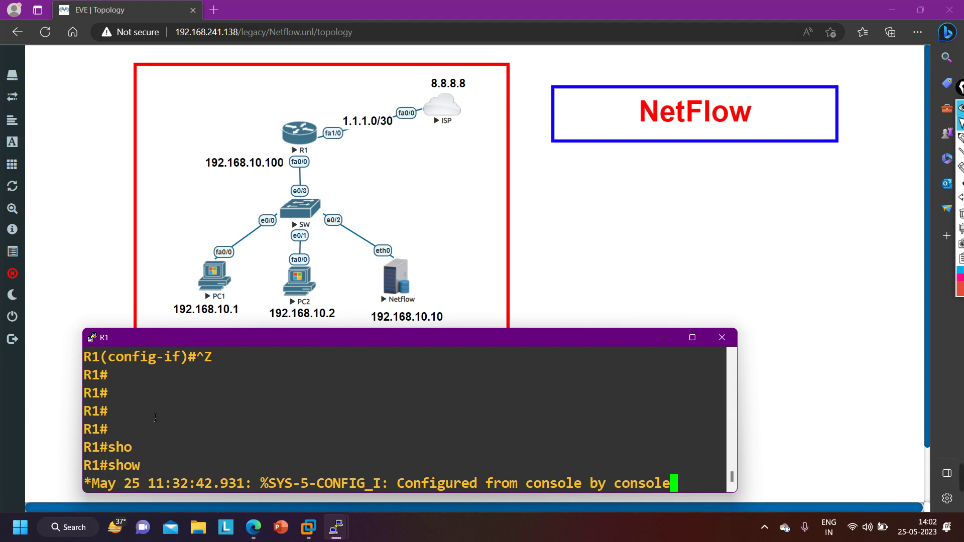
Run show ip cache flow on R1 and highlight the empty flow table's column headings.
{"action": "type", "text": "ip ca"}
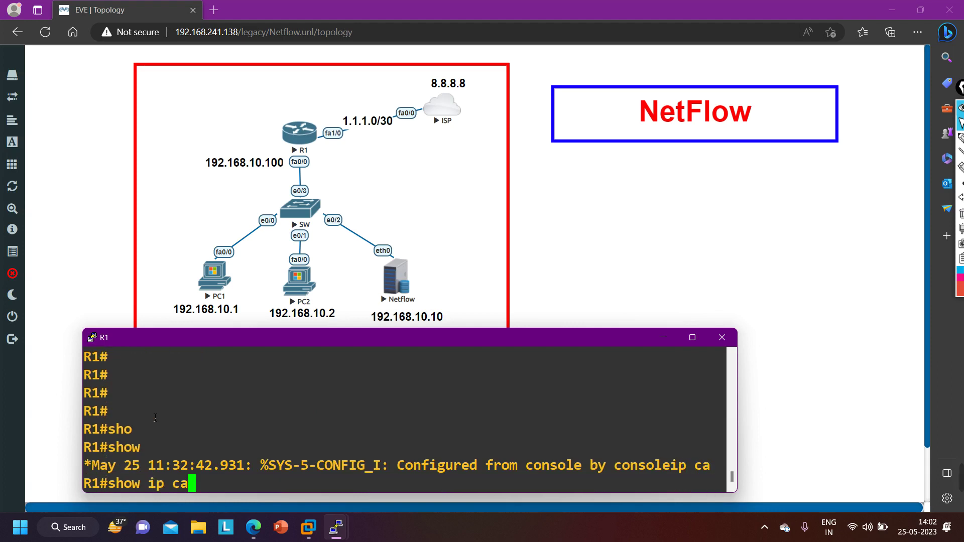
{"action": "type", "text": "c"}
{"action": "key", "text": "Tab"}
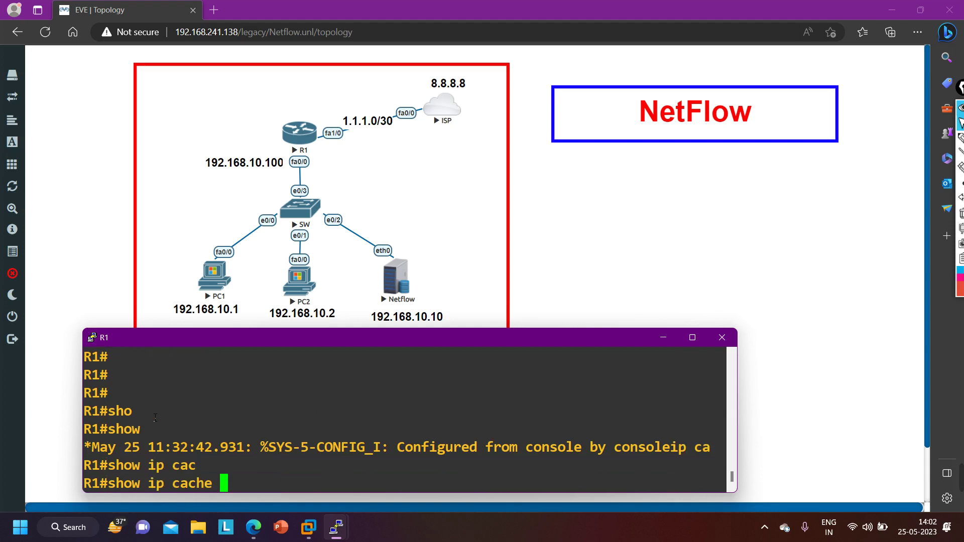
{"action": "type", "text": "fl"}
{"action": "key", "text": "Tab"}
{"action": "key", "text": "Return"}
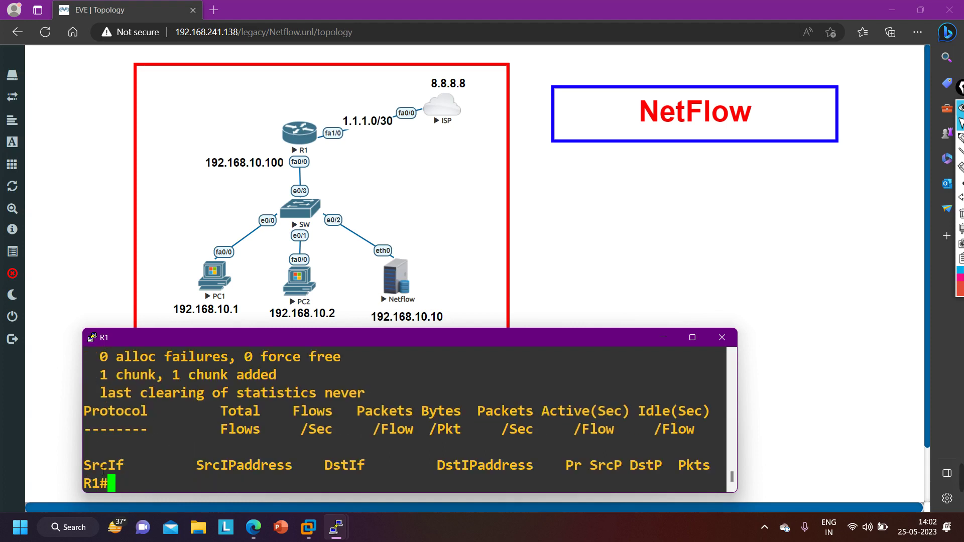
{"action": "left_click_drag", "start_coordinate": [92, 466], "coordinate": [711, 466]}
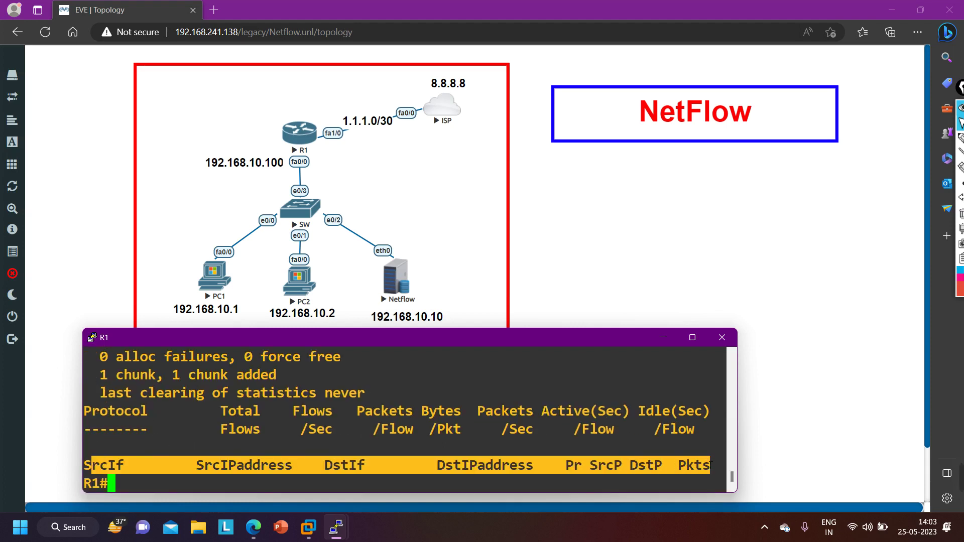
{"action": "mouse_move", "coordinate": [343, 537]}
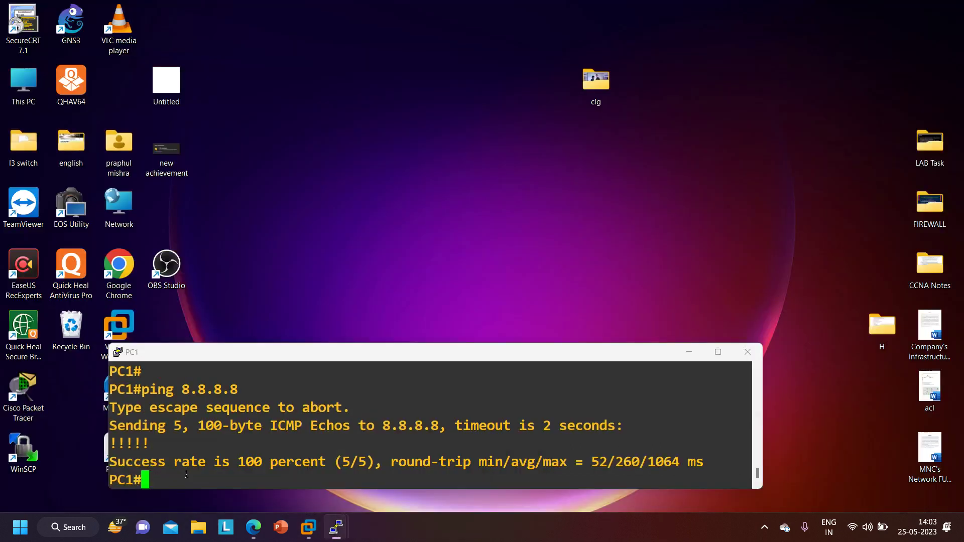
Rerun ping 8.8.8.8 on PC1, then rerun show ip cache flow on R1.
{"action": "left_click", "coordinate": [179, 475]}
{"action": "left_click_drag", "start_coordinate": [315, 356], "coordinate": [427, 174]}
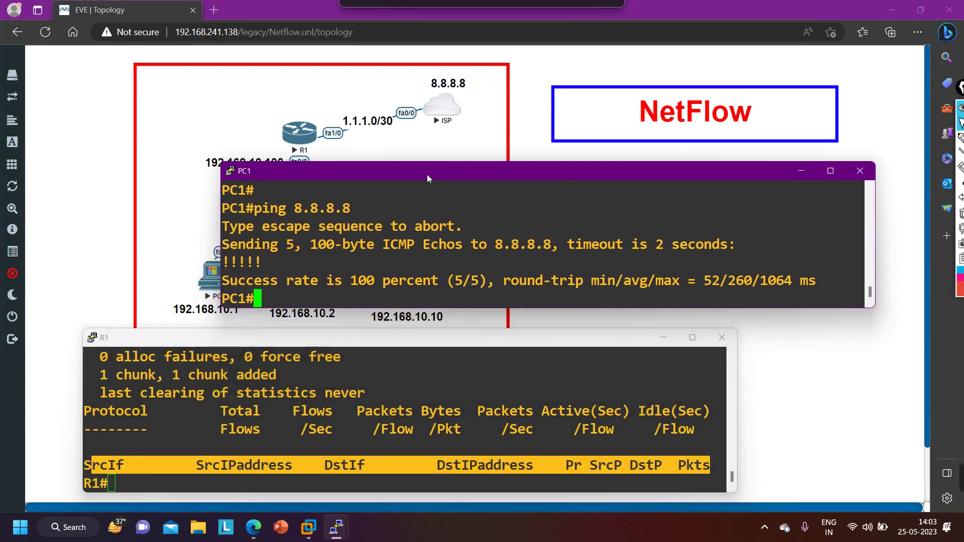
{"action": "key", "text": "Return"}
{"action": "key", "text": "Up"}
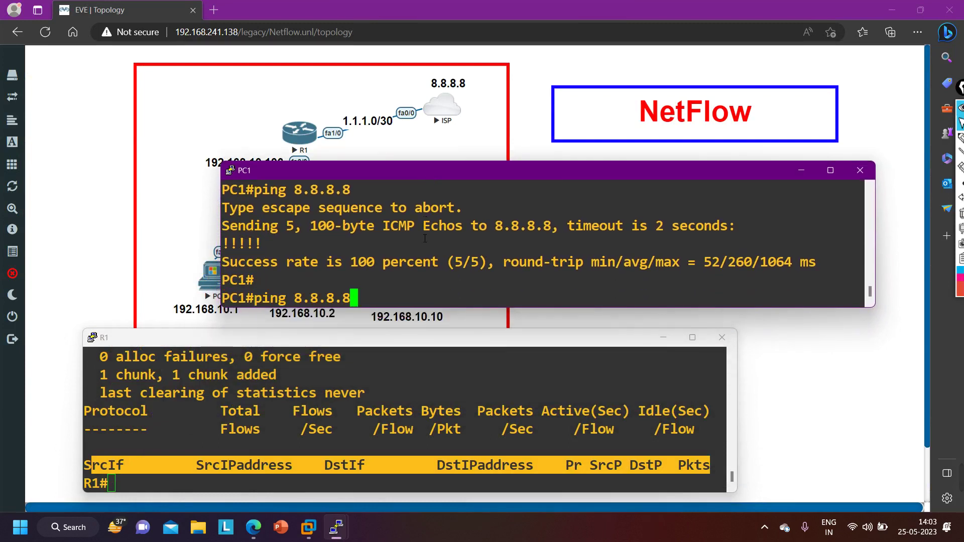
{"action": "key", "text": "Return"}
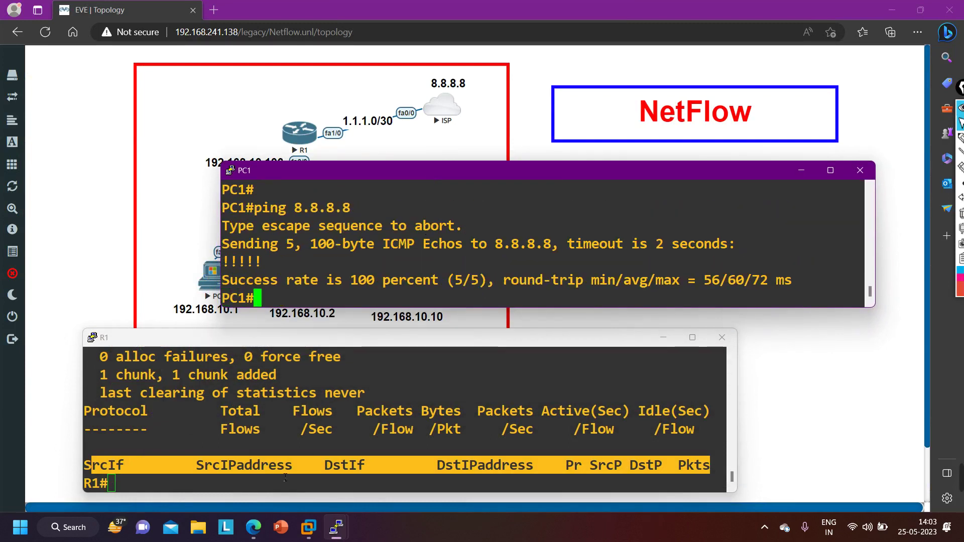
{"action": "left_click", "coordinate": [280, 461]}
{"action": "key", "text": "Up"}
{"action": "key", "text": "Return"}
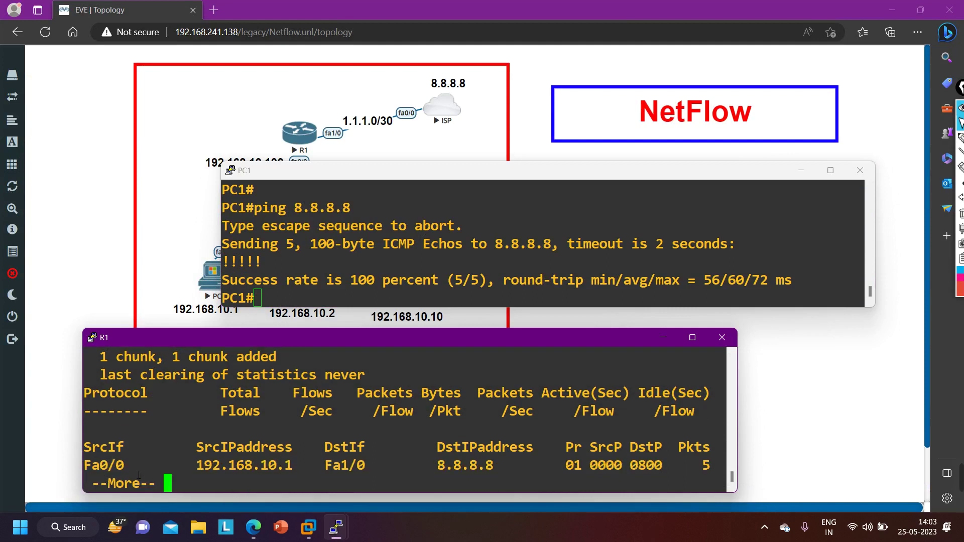
Page through R1's flow cache and highlight PC1's flow to 8.8.8.8 and its return flow.
{"action": "key", "text": "space"}
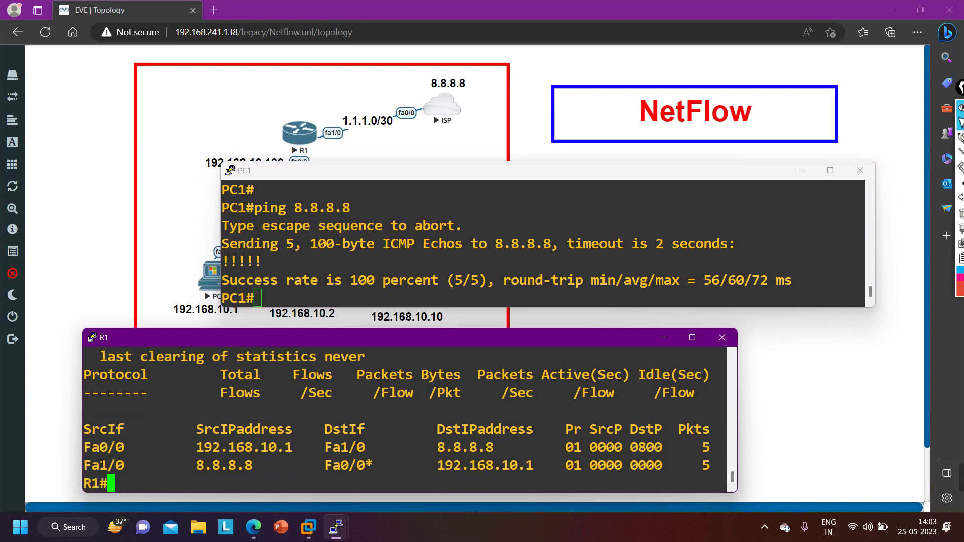
{"action": "left_click_drag", "start_coordinate": [95, 454], "coordinate": [371, 453]}
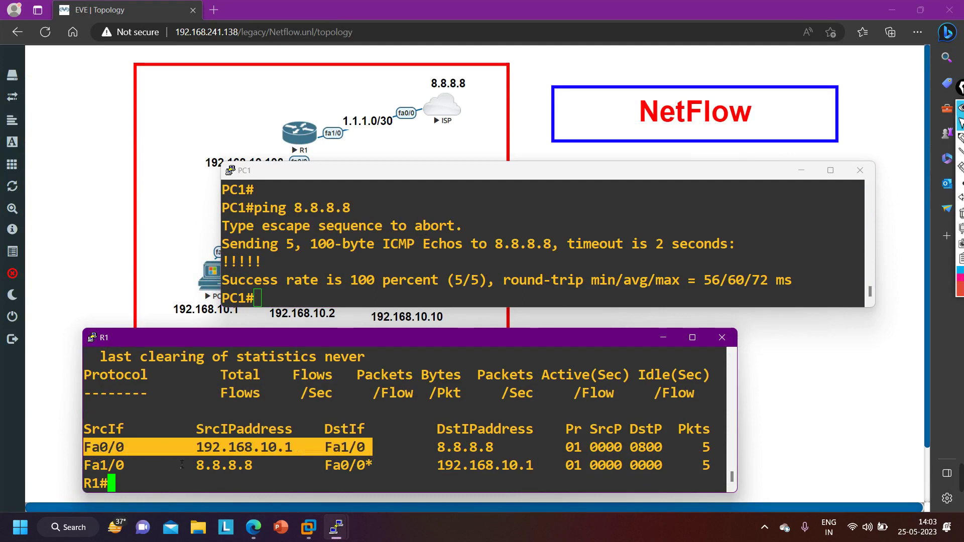
{"action": "left_click_drag", "start_coordinate": [93, 472], "coordinate": [260, 474]}
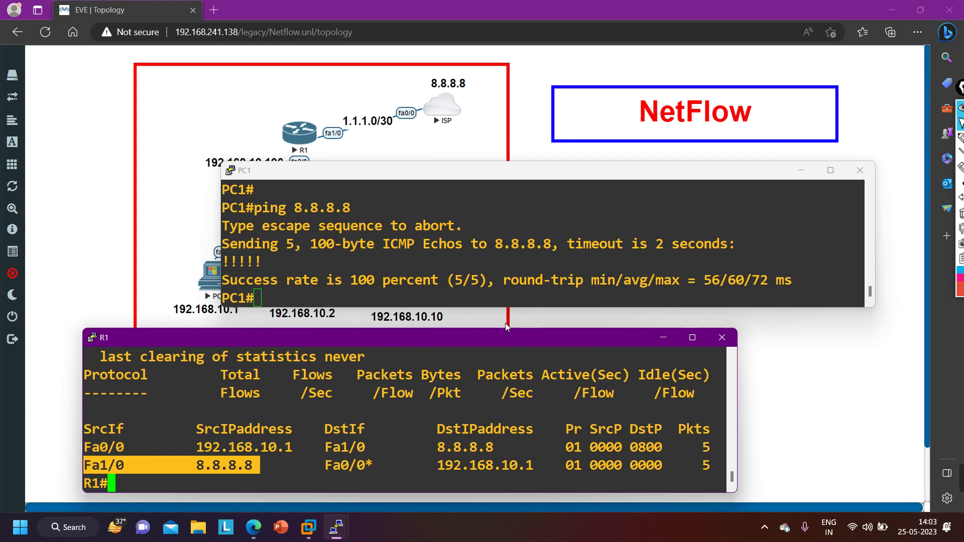
Minimize PC1's console and highlight 192.168.10.1, 8.8.8.8, Fa0/0, Fa1/0 and both flow rows.
{"action": "left_click", "coordinate": [801, 170]}
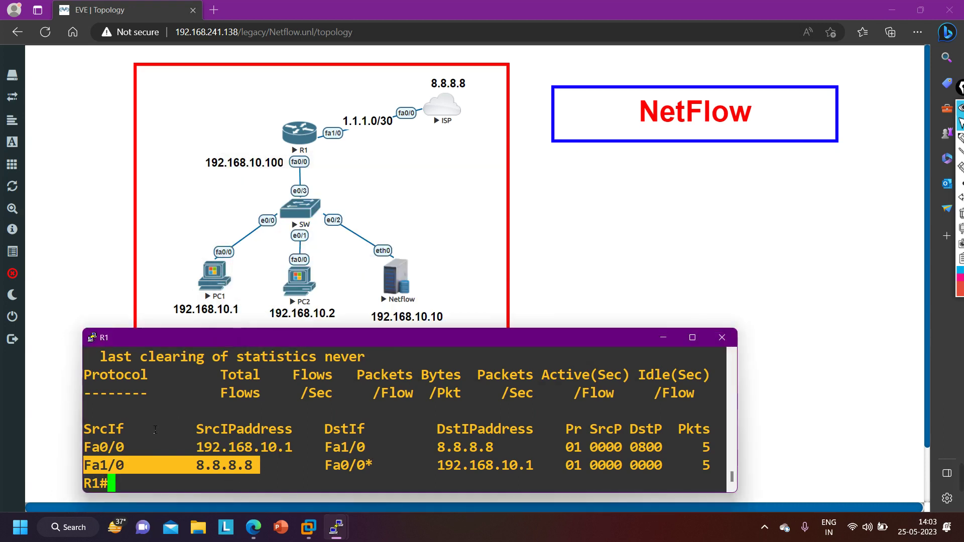
{"action": "left_click_drag", "start_coordinate": [97, 449], "coordinate": [295, 451]}
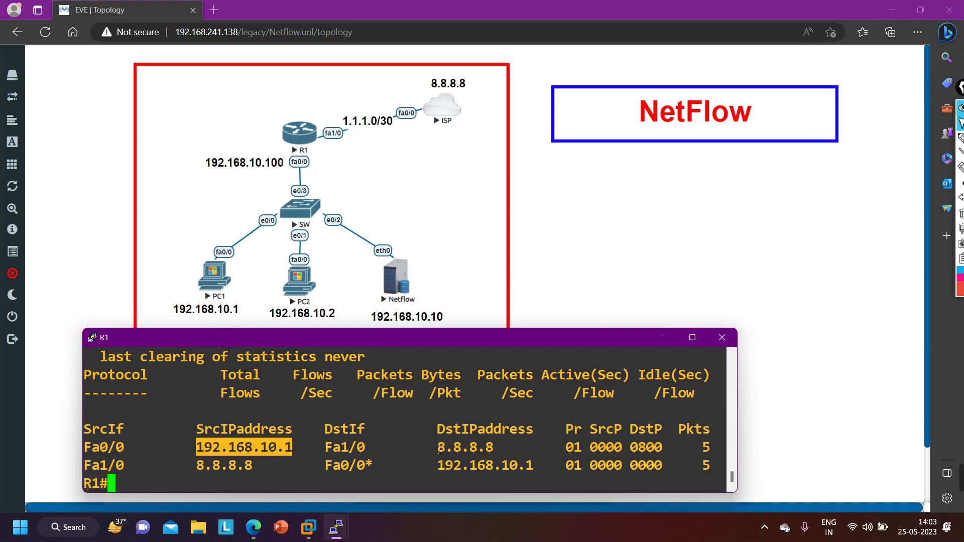
{"action": "left_click_drag", "start_coordinate": [438, 449], "coordinate": [510, 449]}
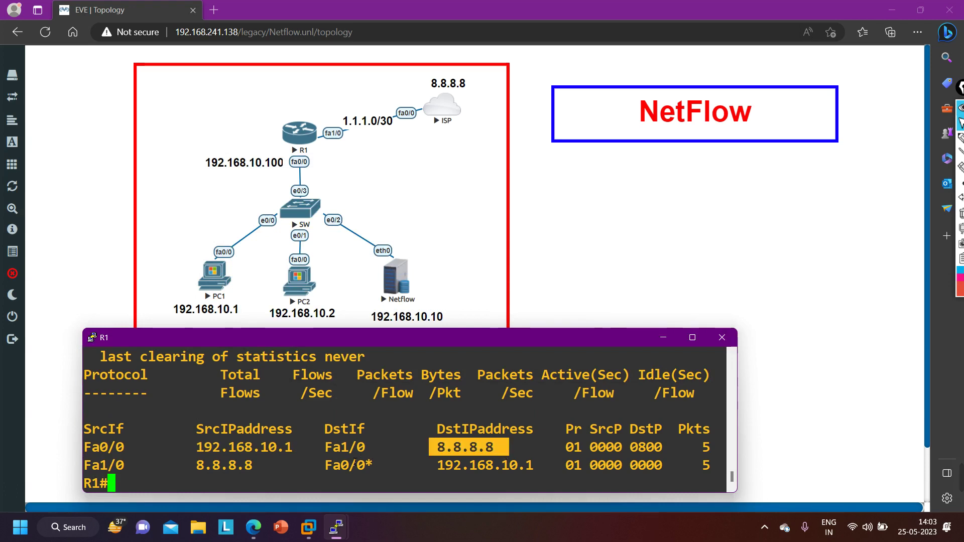
{"action": "left_click_drag", "start_coordinate": [318, 448], "coordinate": [372, 451]}
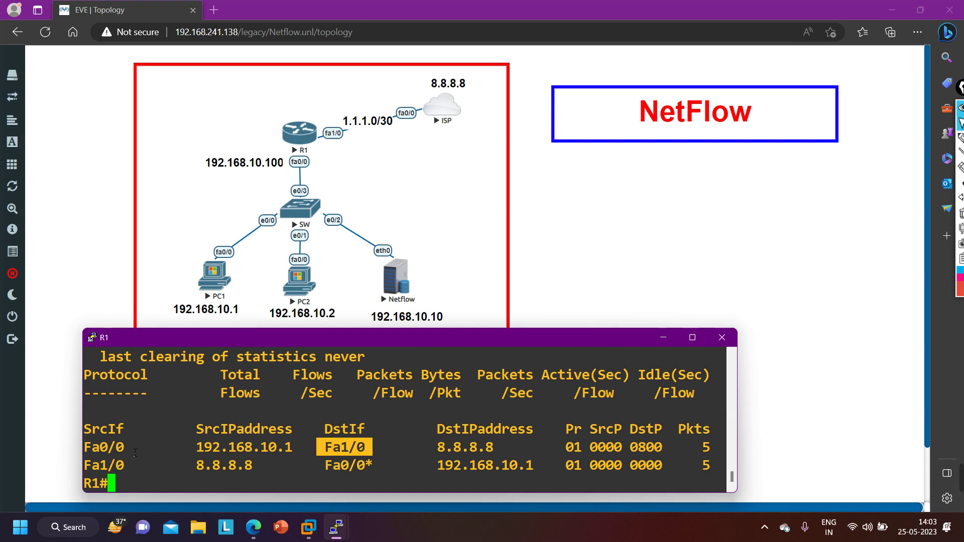
{"action": "left_click_drag", "start_coordinate": [133, 448], "coordinate": [83, 450]}
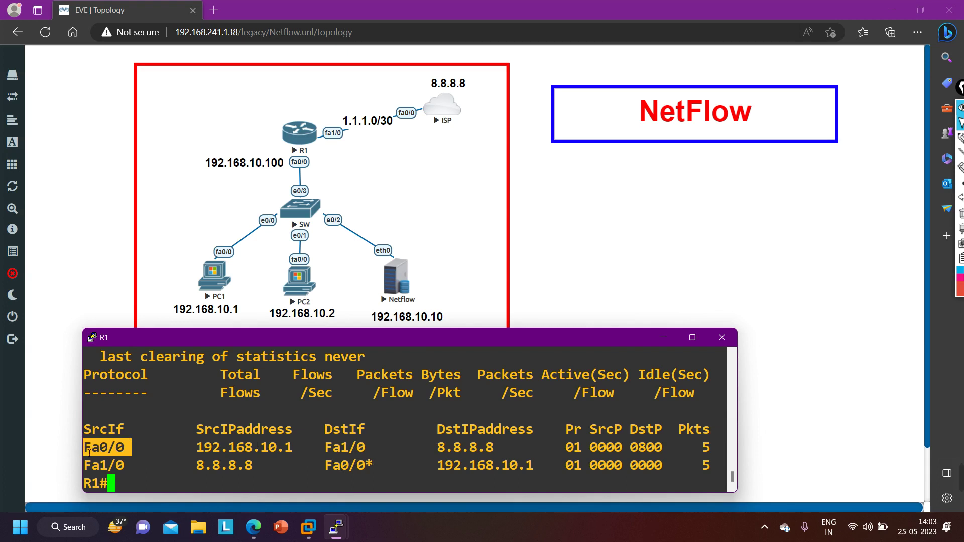
{"action": "left_click_drag", "start_coordinate": [317, 449], "coordinate": [371, 451]}
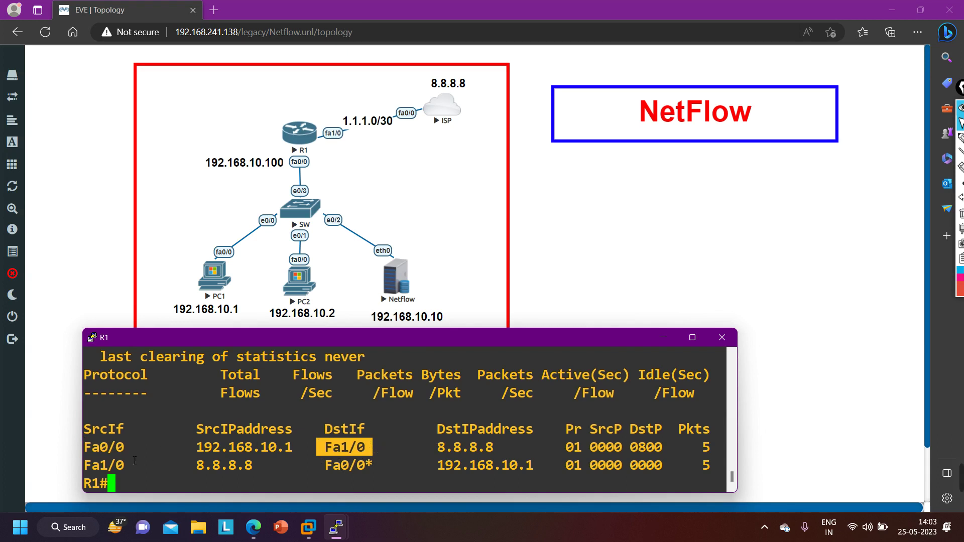
{"action": "left_click_drag", "start_coordinate": [135, 453], "coordinate": [99, 454]}
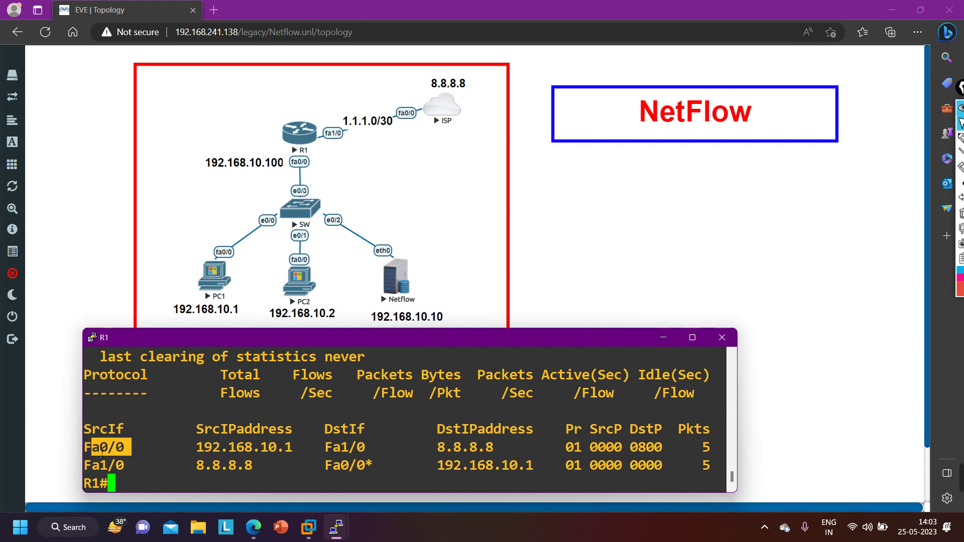
{"action": "left_click_drag", "start_coordinate": [103, 449], "coordinate": [729, 456]}
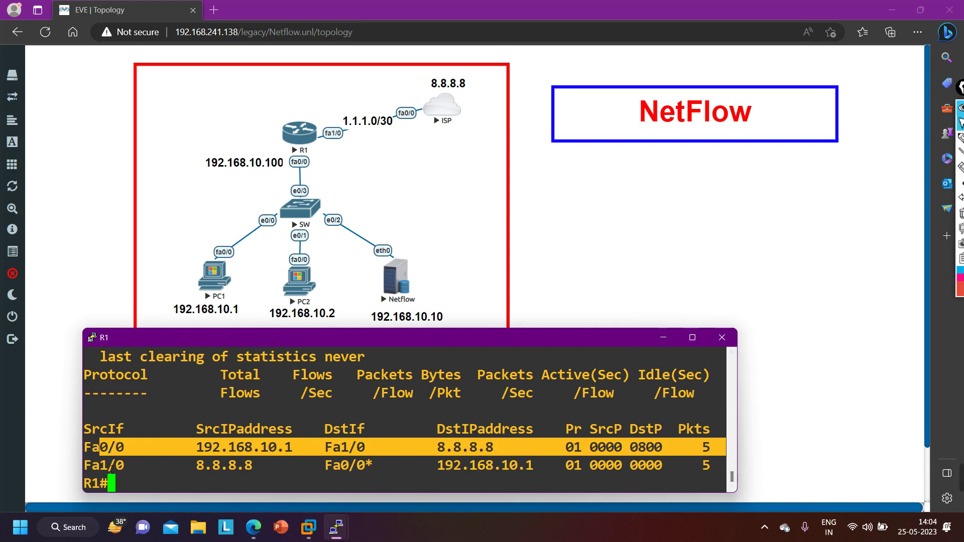
{"action": "left_click_drag", "start_coordinate": [105, 465], "coordinate": [429, 485]}
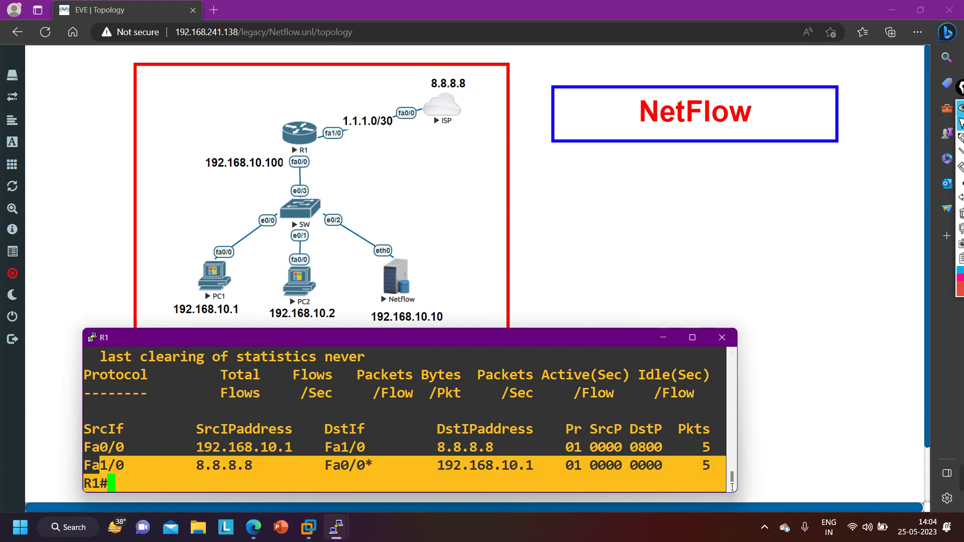
{"action": "left_click_drag", "start_coordinate": [732, 486], "coordinate": [723, 479]}
{"action": "mouse_move", "coordinate": [336, 527]}
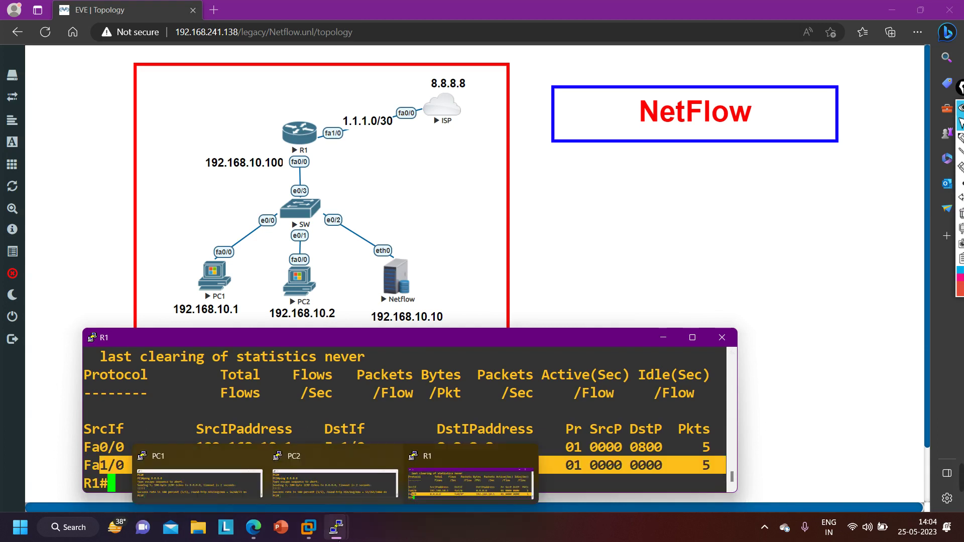
Run telnet 8.8.8.8 from PC1, then show ip cache flow on R1.
{"action": "left_click", "coordinate": [200, 481]}
{"action": "key", "text": "Return"}
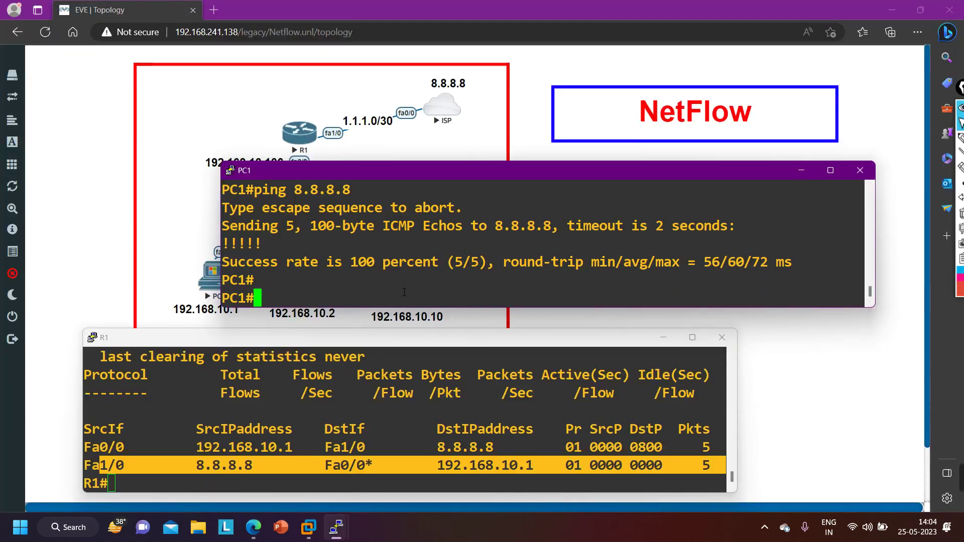
{"action": "type", "text": "telne"}
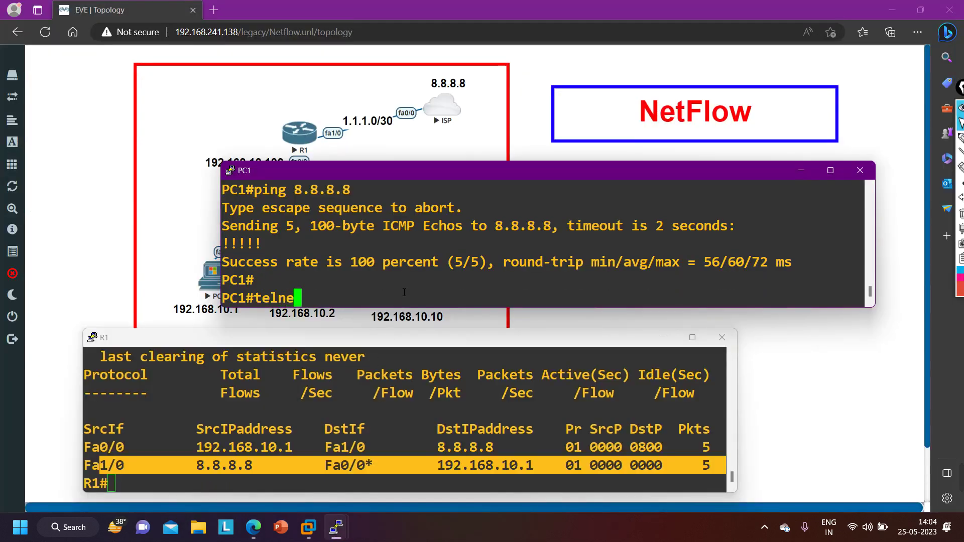
{"action": "type", "text": "t 8.8.8.8"}
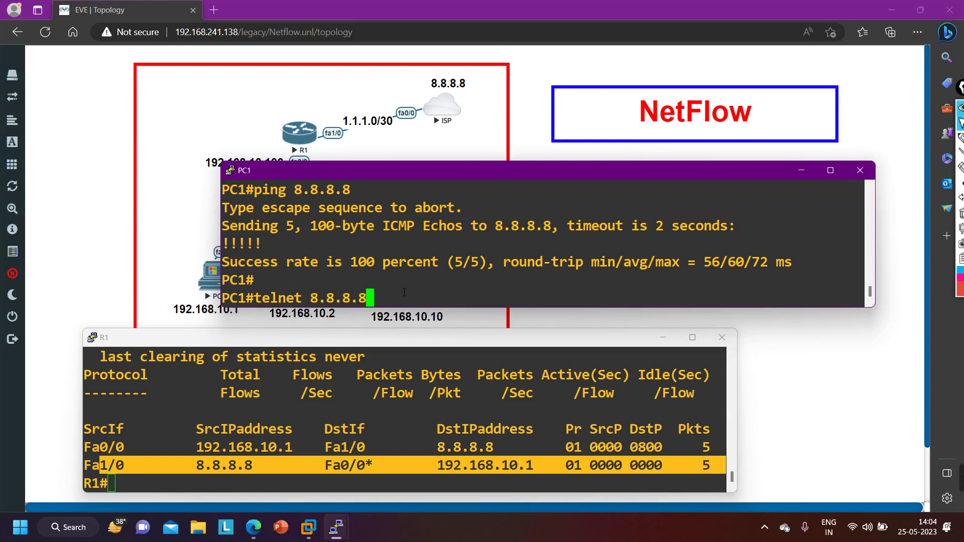
{"action": "key", "text": "Return"}
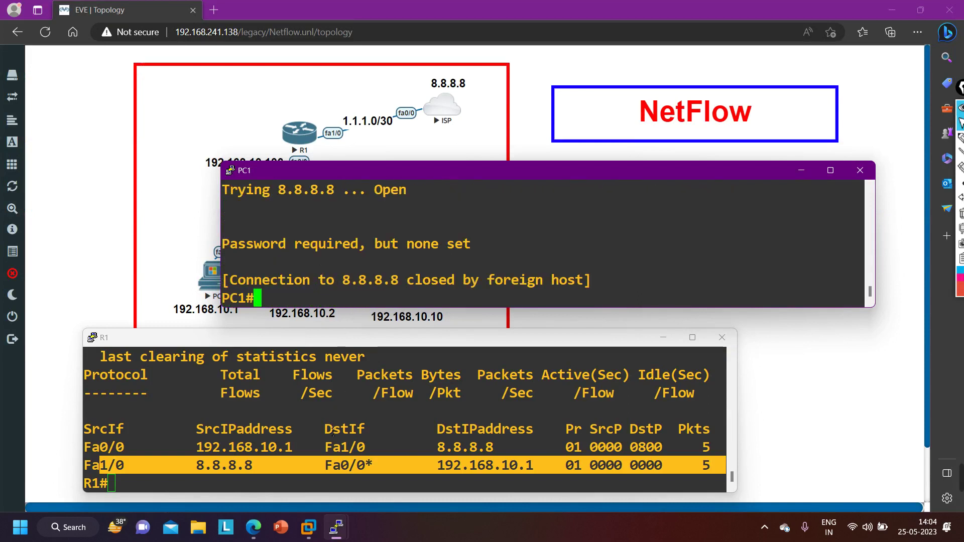
{"action": "left_click", "coordinate": [333, 432]}
{"action": "type", "text": "show ip cache flow"}
{"action": "key", "text": "Return"}
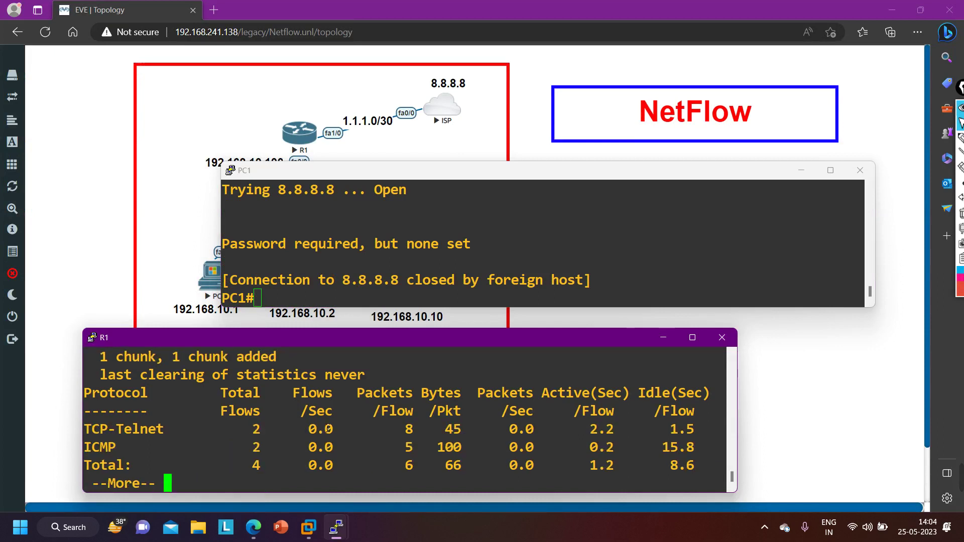
Mark the ICMP row and the 192.168.10.1 to 8.8.8.8 flow rows in R1's statistics.
{"action": "key", "text": "Return"}
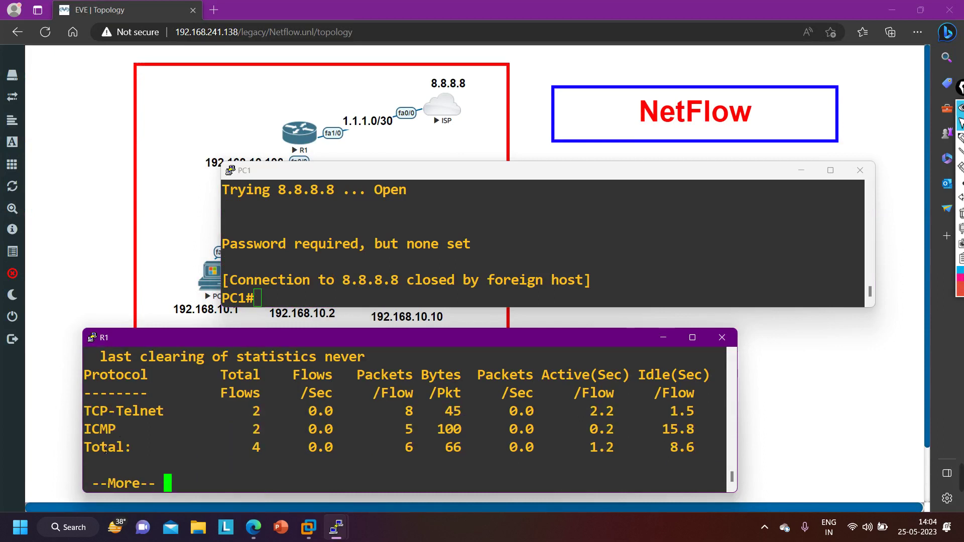
{"action": "left_click_drag", "start_coordinate": [96, 437], "coordinate": [198, 442]}
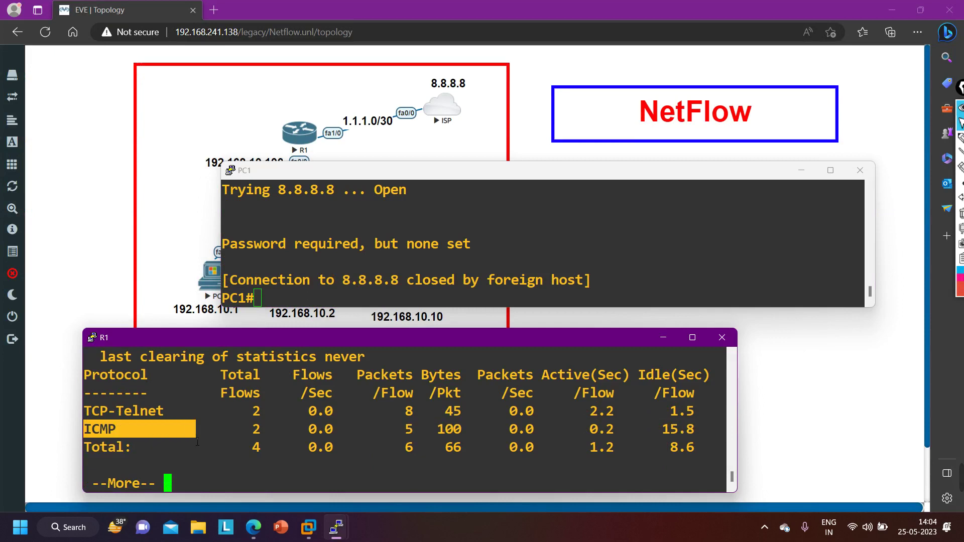
{"action": "scroll", "coordinate": [198, 442], "scroll_direction": "up", "scroll_amount": 2}
{"action": "scroll", "coordinate": [198, 442], "scroll_direction": "up", "scroll_amount": 4}
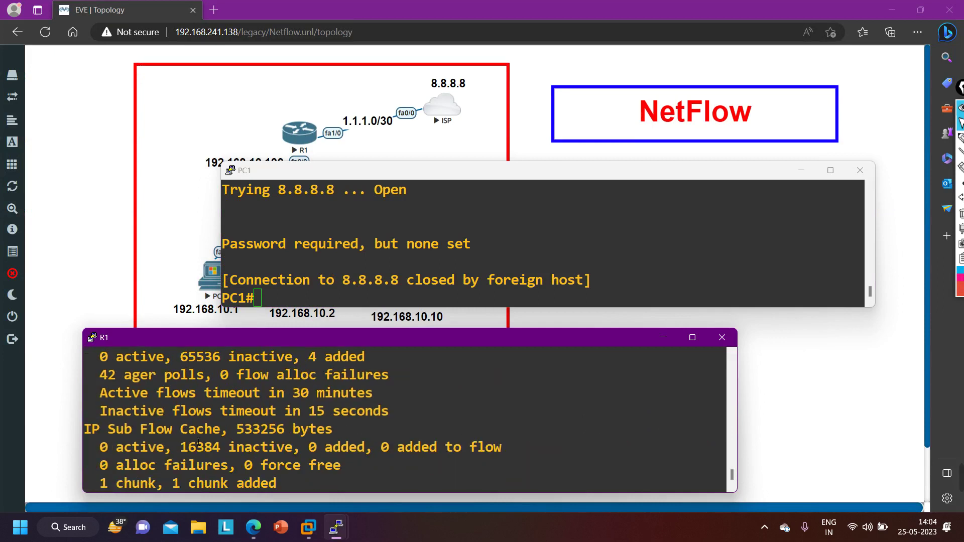
{"action": "scroll", "coordinate": [198, 442], "scroll_direction": "up", "scroll_amount": 2}
{"action": "scroll", "coordinate": [198, 442], "scroll_direction": "down", "scroll_amount": 8}
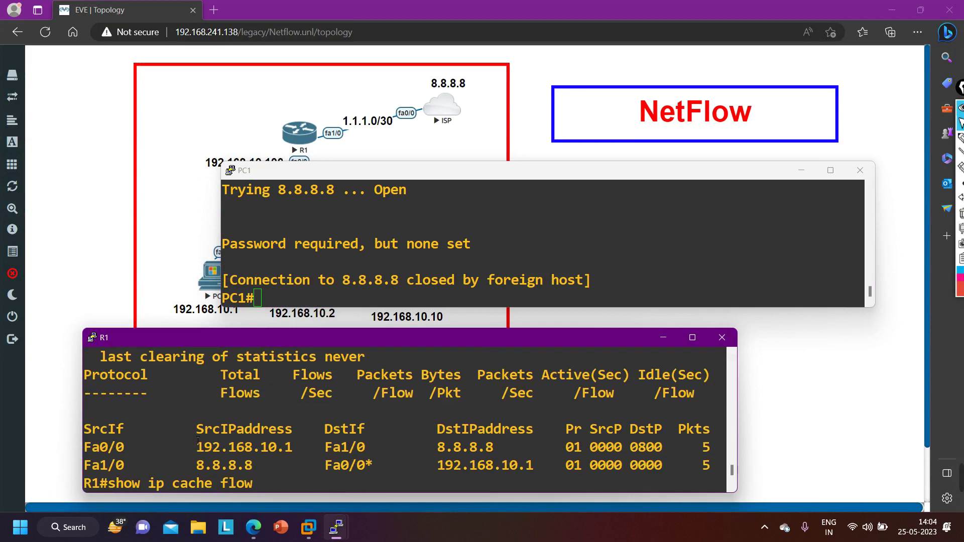
{"action": "left_click_drag", "start_coordinate": [110, 447], "coordinate": [592, 467]}
Rerun the cache display, mark the TCP-Telnet row, finish the output and close PC1's console.
{"action": "key", "text": "Return"}
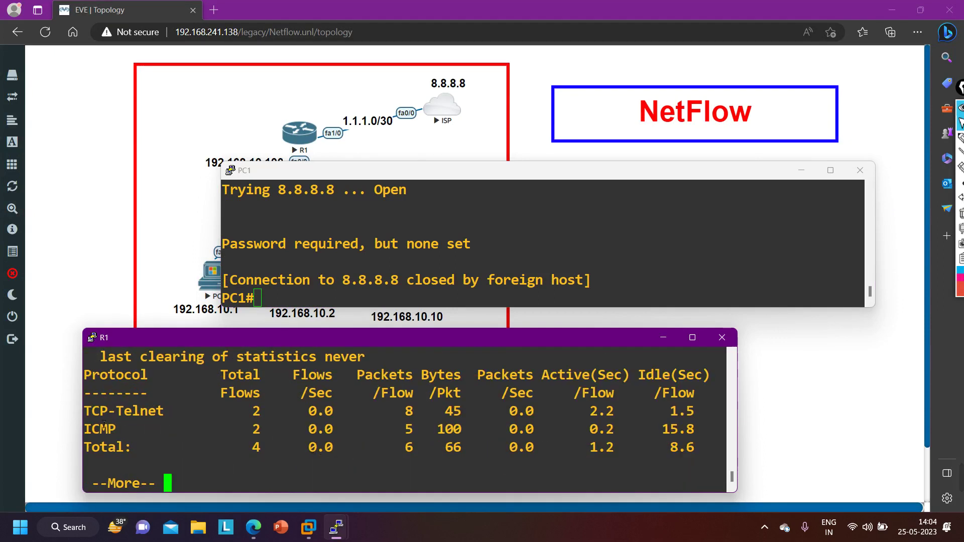
{"action": "left_click_drag", "start_coordinate": [92, 414], "coordinate": [127, 423]}
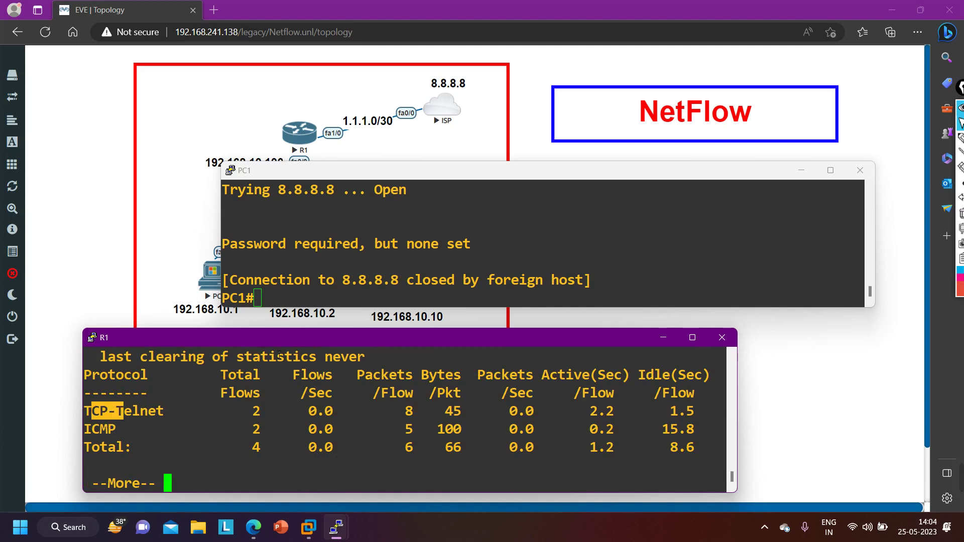
{"action": "key", "text": "space"}
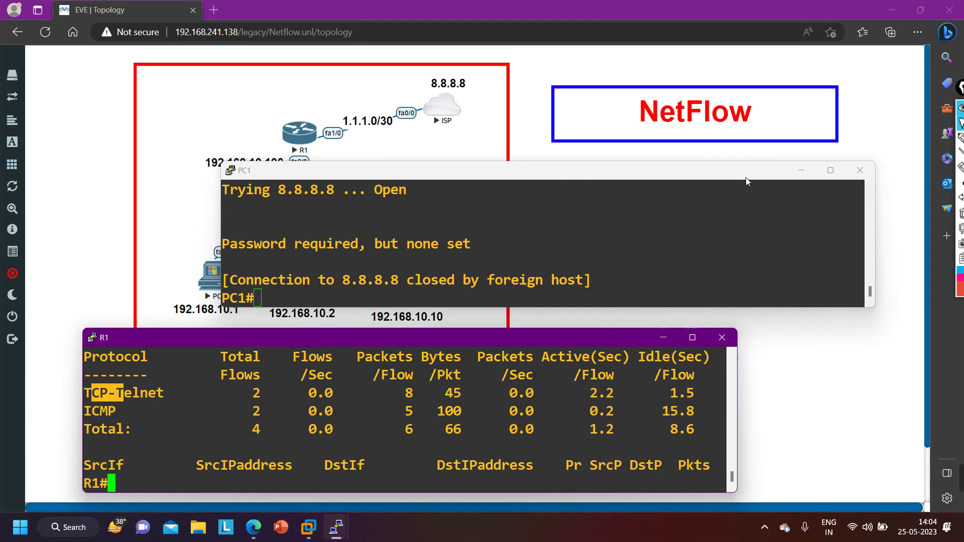
{"action": "left_click", "coordinate": [796, 211]}
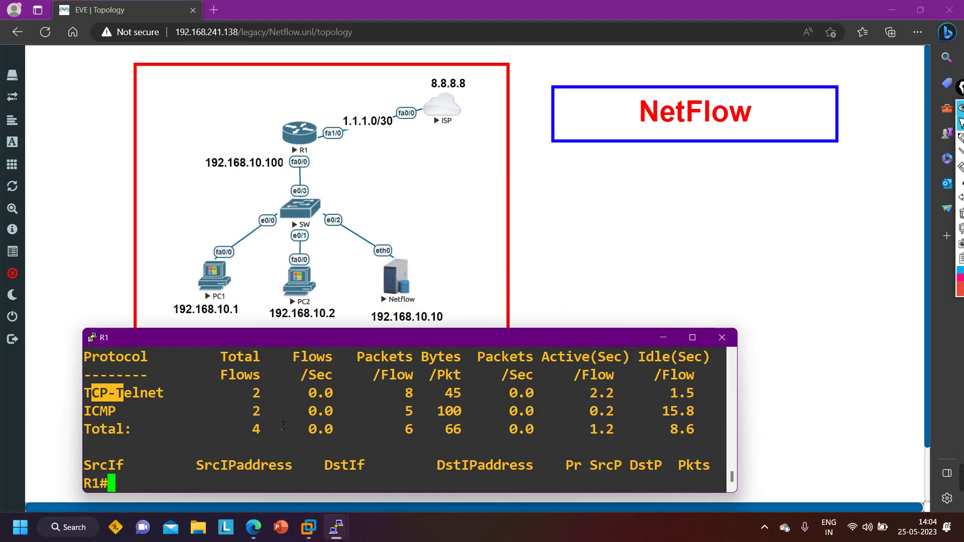
Enter configure terminal on R1 and try an ip flow-des keyword, which isn't recognised.
{"action": "key", "text": "Return"}
{"action": "key", "text": "Return"}
{"action": "key", "text": "Return"}
{"action": "key", "text": "Return"}
{"action": "key", "text": "Return"}
{"action": "key", "text": "Return"}
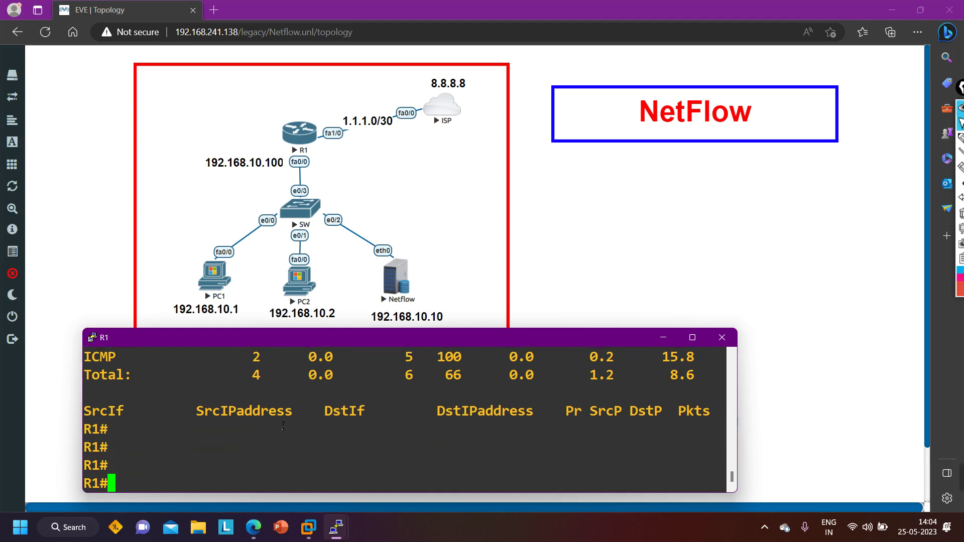
{"action": "type", "text": "conf"}
{"action": "key", "text": "Tab"}
{"action": "key", "text": "Return"}
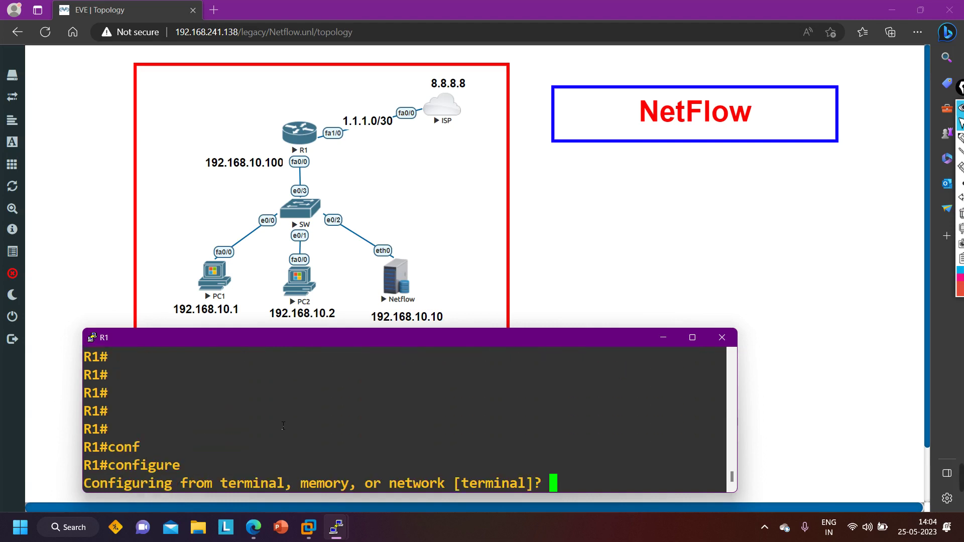
{"action": "key", "text": "Return"}
{"action": "key", "text": "Return"}
{"action": "key", "text": "Return"}
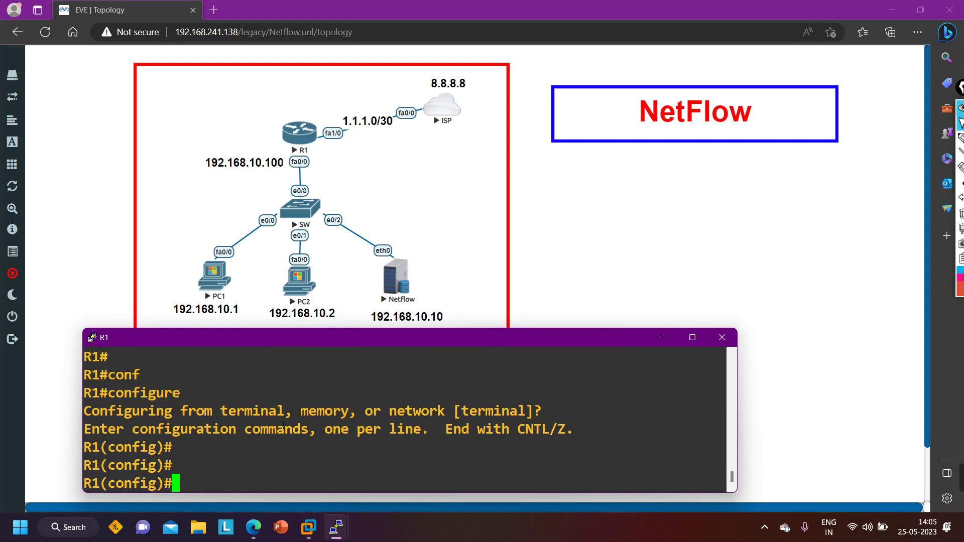
{"action": "type", "text": "ip flo"}
{"action": "key", "text": "Tab"}
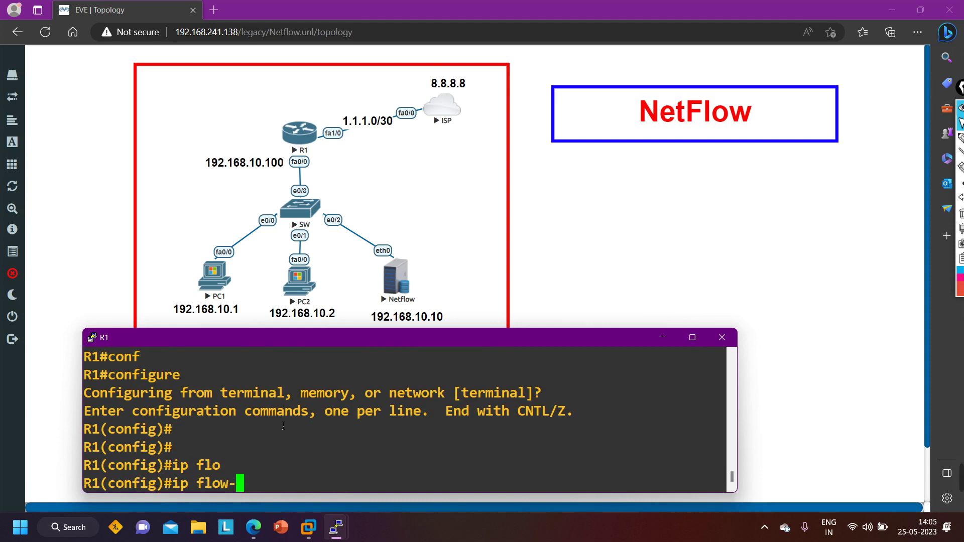
{"action": "type", "text": "des"}
{"action": "key", "text": "Tab"}
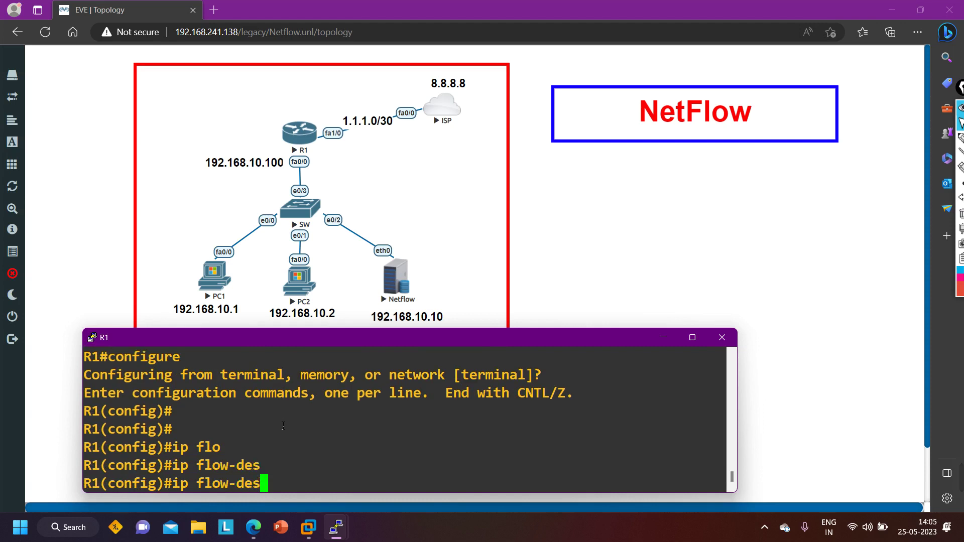
{"action": "key", "text": "BackSpace"}
{"action": "key", "text": "BackSpace"}
{"action": "key", "text": "BackSpace"}
{"action": "key", "text": "BackSpace"}
{"action": "key", "text": "BackSpace"}
{"action": "key", "text": "BackSpace"}
{"action": "key", "text": "BackSpace"}
{"action": "key", "text": "BackSpace"}
{"action": "key", "text": "BackSpace"}
{"action": "key", "text": "BackSpace"}
{"action": "key", "text": "BackSpace"}
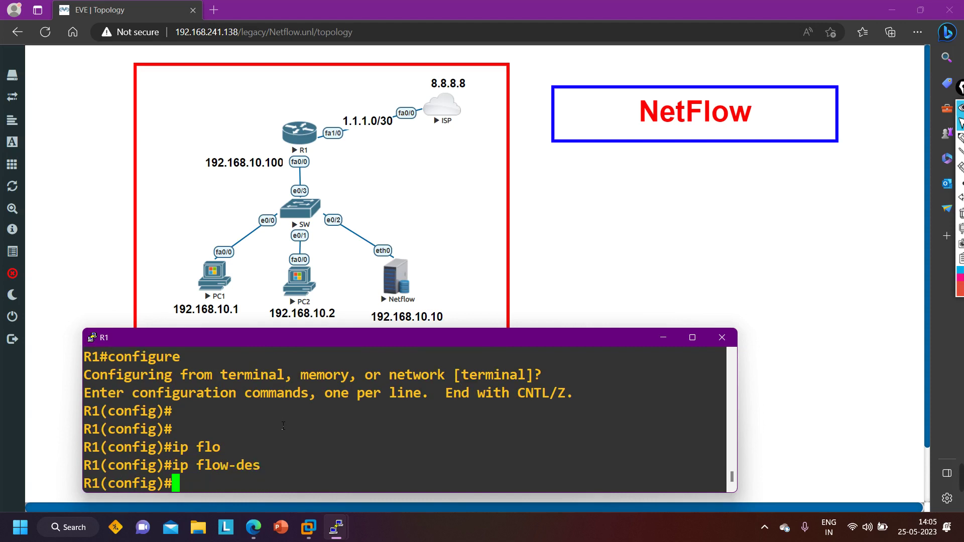
Enter interface f0/0 and list the ip flow options: egress, ingress and monitor.
{"action": "type", "text": "int f0/0"}
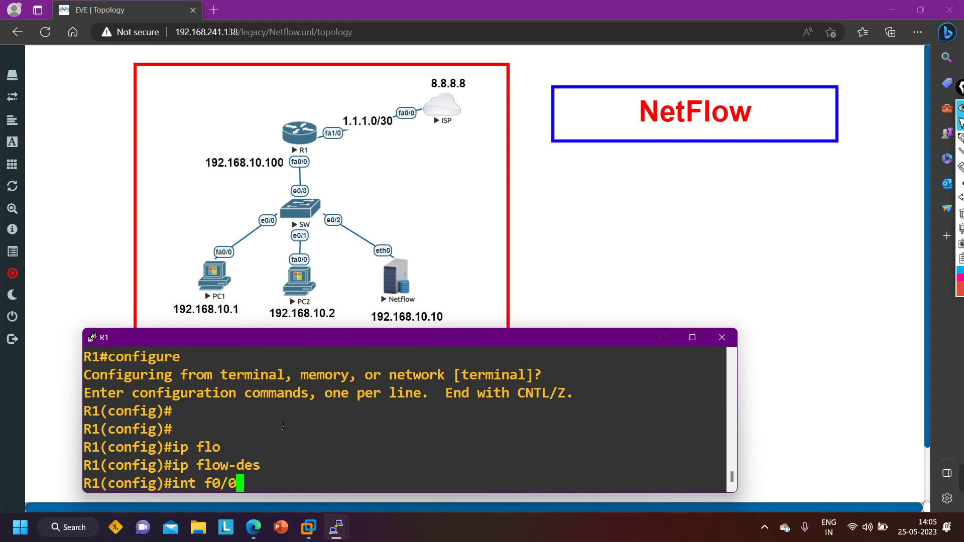
{"action": "key", "text": "Return"}
{"action": "type", "text": "ip flo"}
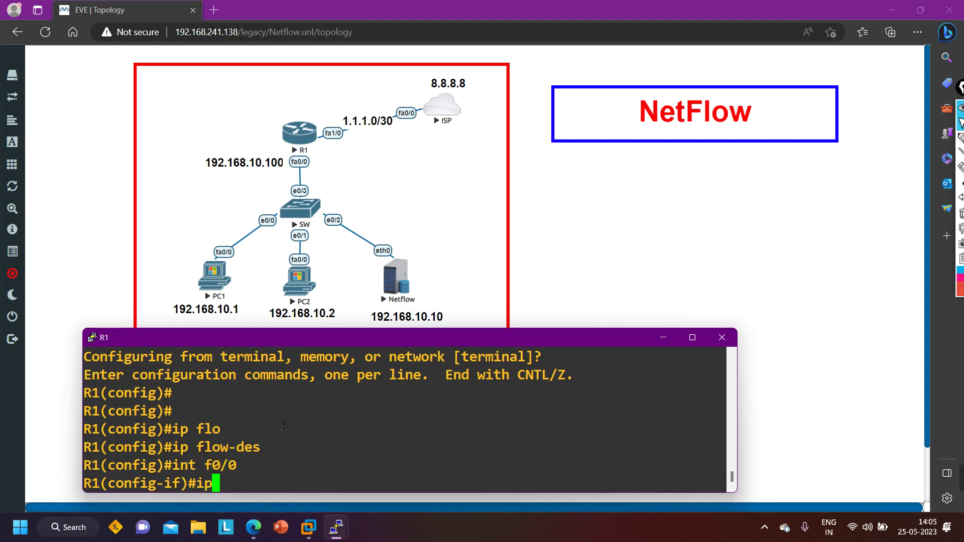
{"action": "key", "text": "Tab"}
{"action": "type", "text": "des"}
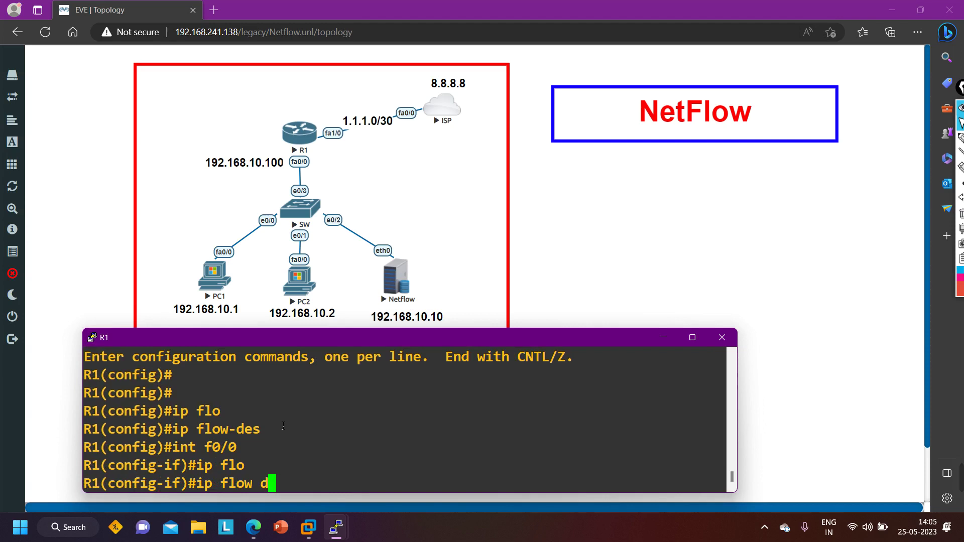
{"action": "key", "text": "Tab"}
{"action": "type", "text": "t"}
{"action": "key", "text": "Tab"}
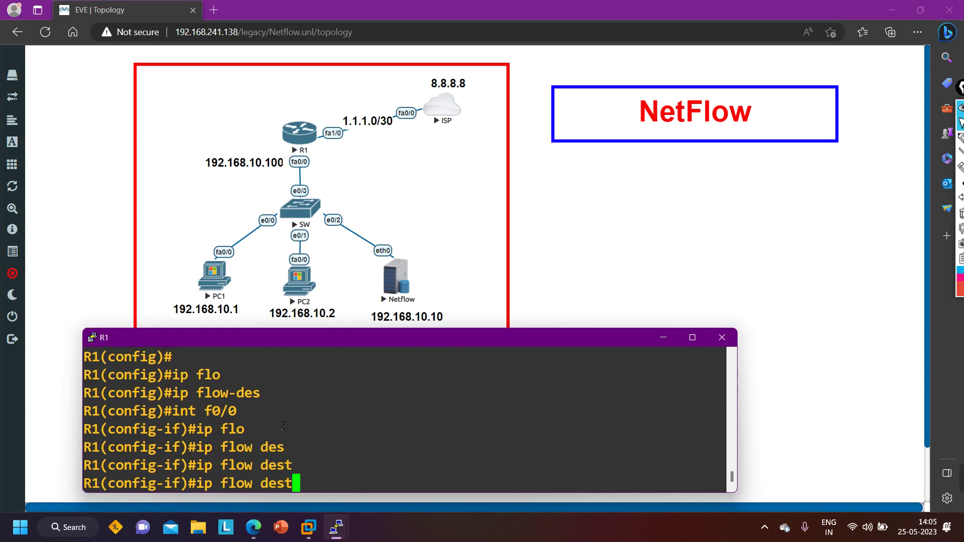
{"action": "key", "text": "BackSpace"}
{"action": "key", "text": "BackSpace"}
{"action": "key", "text": "BackSpace"}
{"action": "key", "text": "BackSpace"}
{"action": "type", "text": "?"}
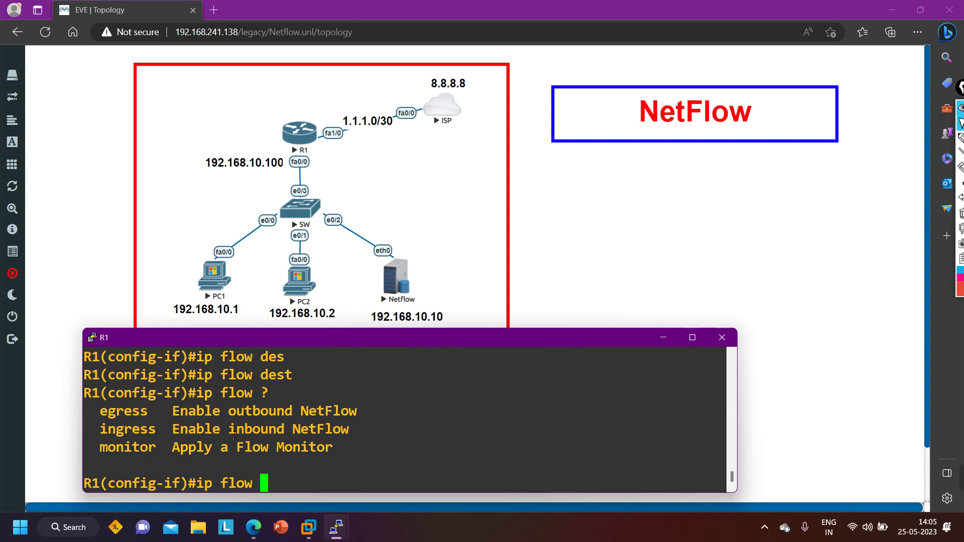
Clear the ip flow line and submit a mistyped exit, staying in f0/0 configuration.
{"action": "key", "text": "BackSpace"}
{"action": "key", "text": "BackSpace"}
{"action": "key", "text": "BackSpace"}
{"action": "key", "text": "BackSpace"}
{"action": "key", "text": "BackSpace"}
{"action": "key", "text": "BackSpace"}
{"action": "key", "text": "BackSpace"}
{"action": "key", "text": "BackSpace"}
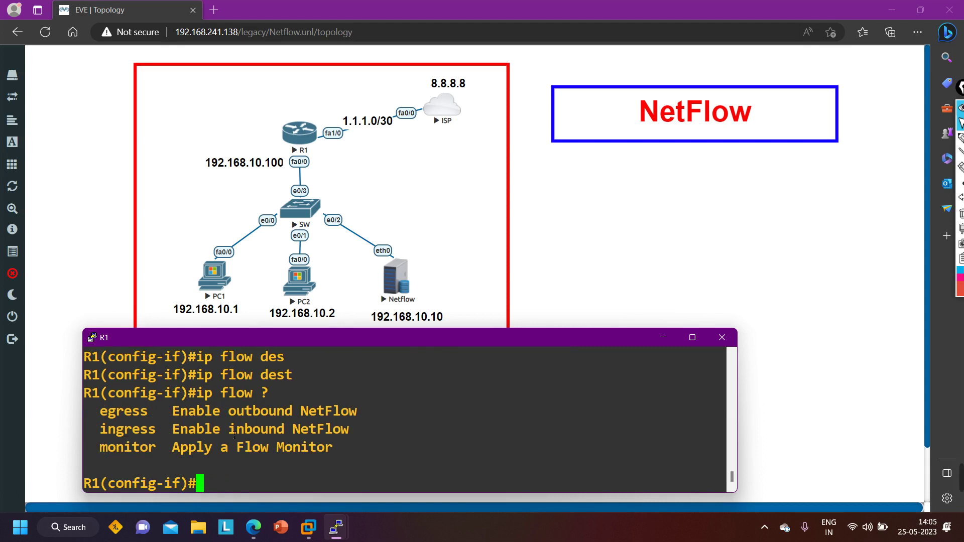
{"action": "type", "text": "eexi"}
{"action": "key", "text": "Return"}
{"action": "key", "text": "Return"}
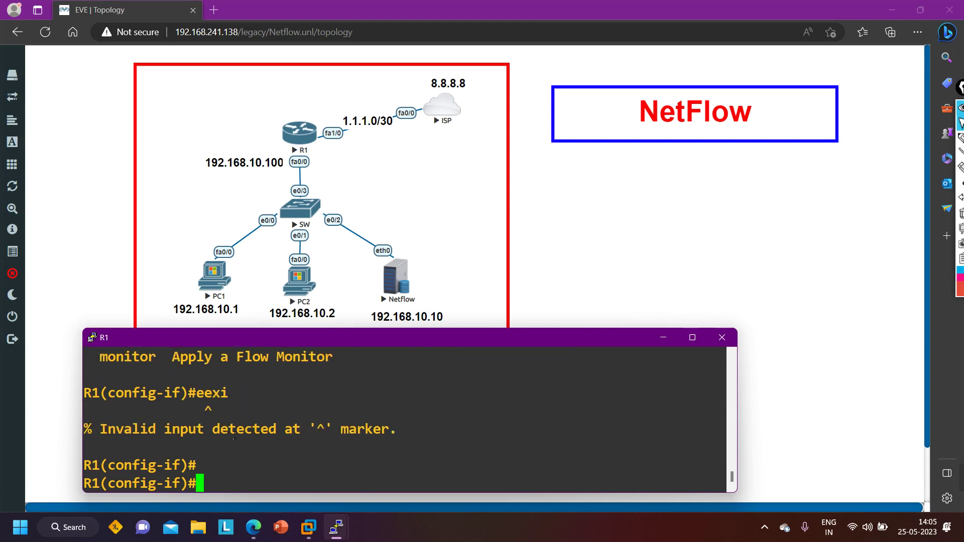
Build 'ip flow-export destination 192.168.10.10' using help and keyword completion.
{"action": "type", "text": "exi"}
{"action": "key", "text": "Return"}
{"action": "key", "text": "Return"}
{"action": "type", "text": "ip flo"}
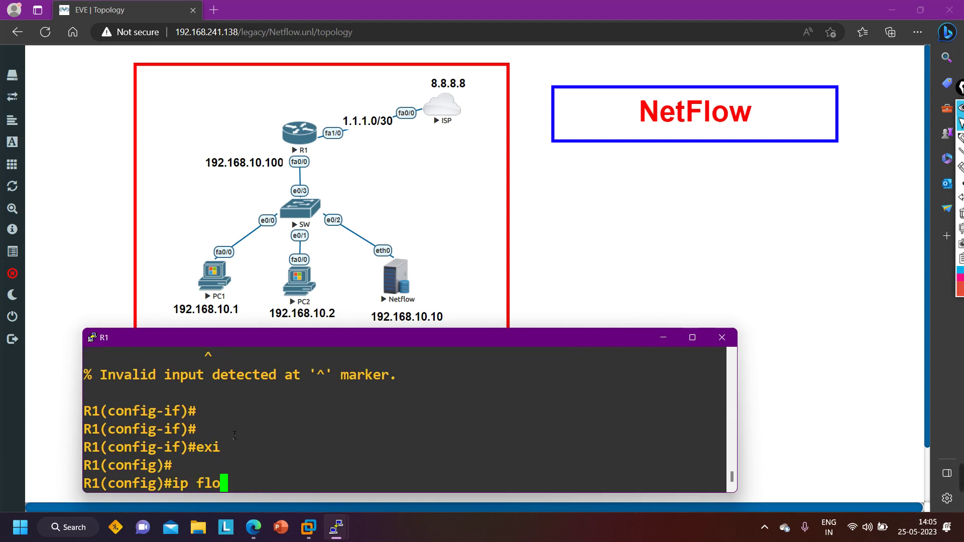
{"action": "key", "text": "Tab"}
{"action": "type", "text": "w-"}
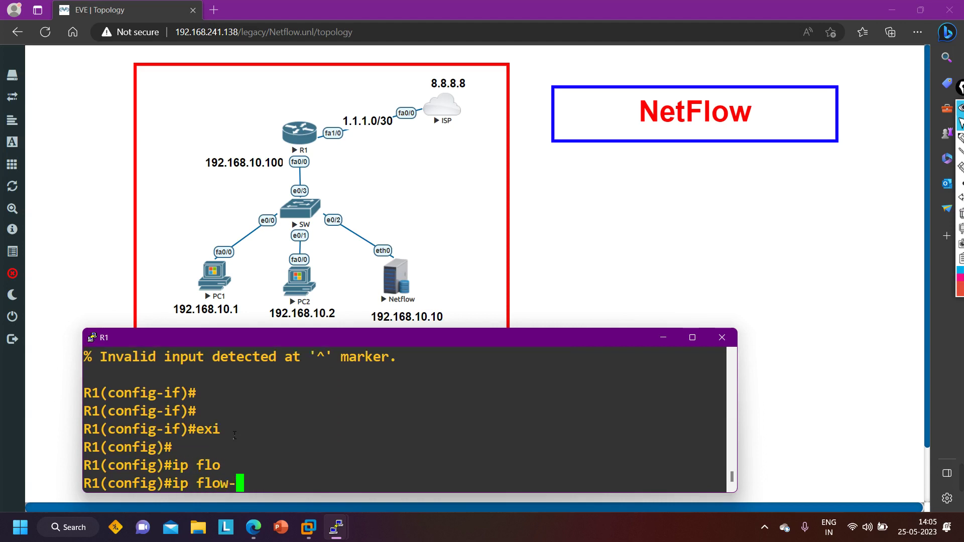
{"action": "type", "text": "?"}
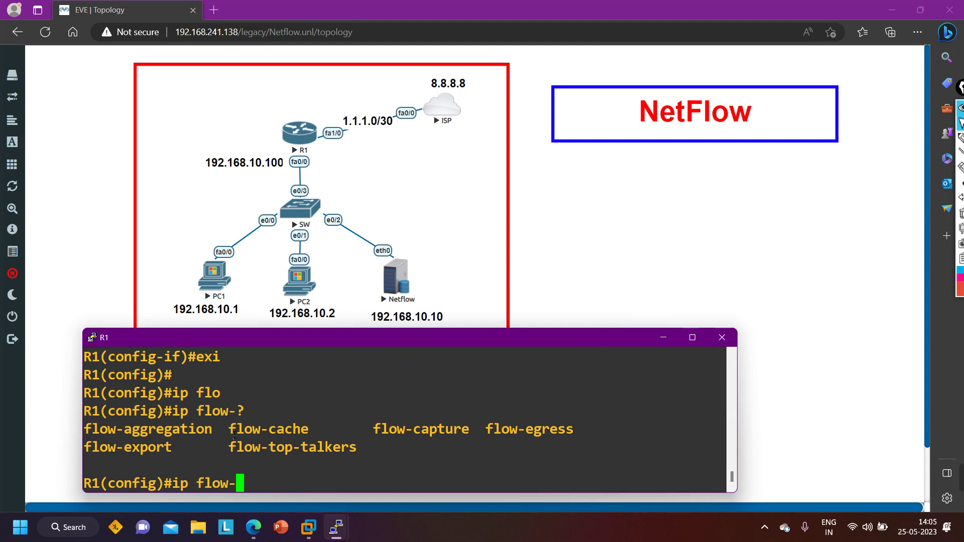
{"action": "type", "text": "e"}
{"action": "key", "text": "Tab"}
{"action": "type", "text": "x"}
{"action": "key", "text": "Tab"}
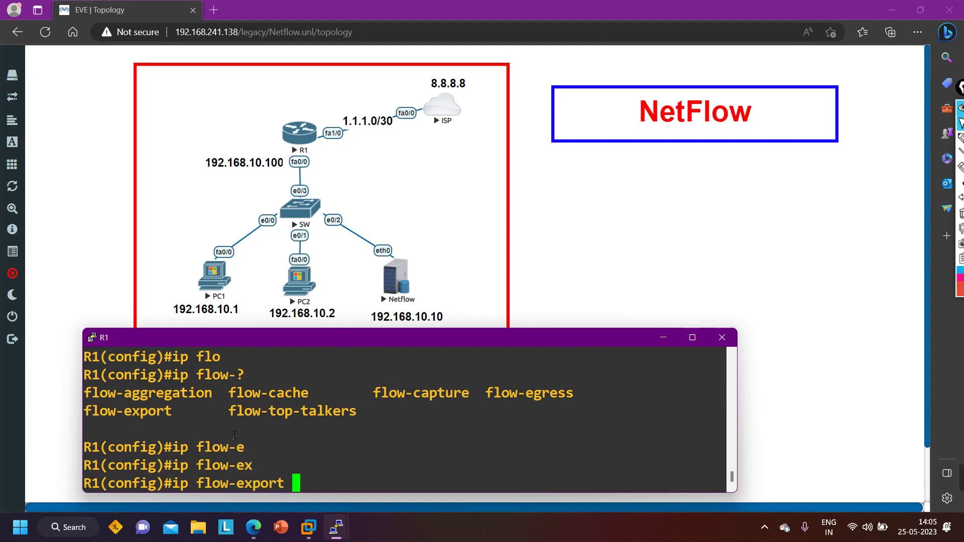
{"action": "type", "text": "?"}
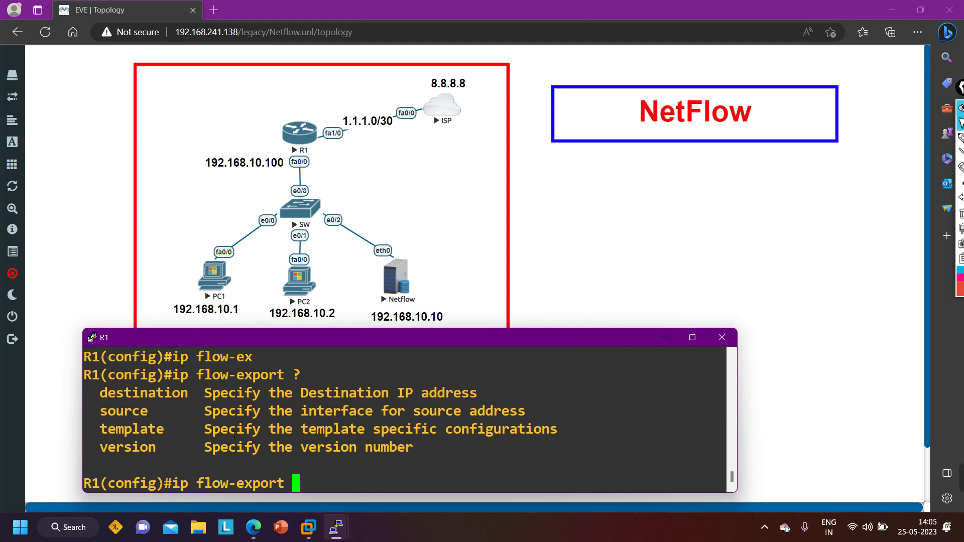
{"action": "type", "text": "des"}
{"action": "key", "text": "Tab"}
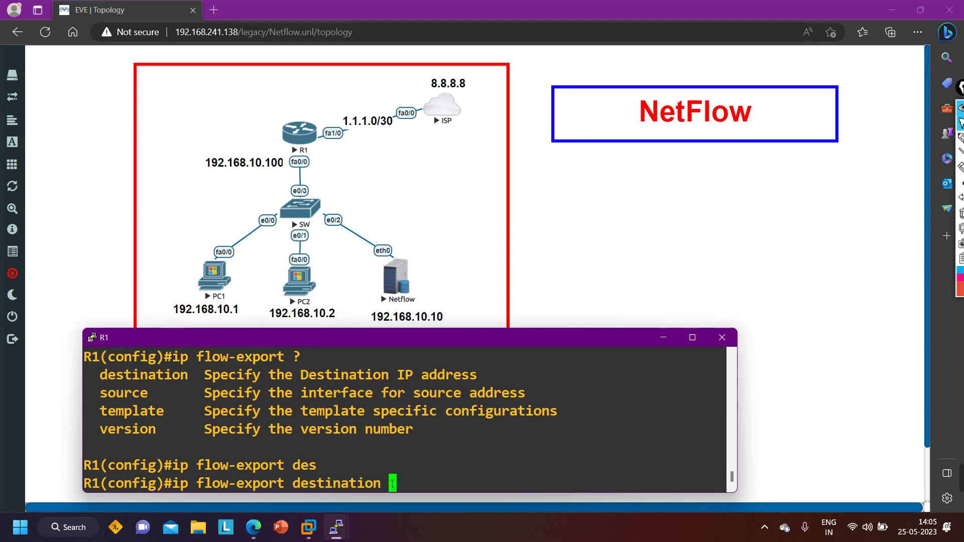
{"action": "type", "text": "?"}
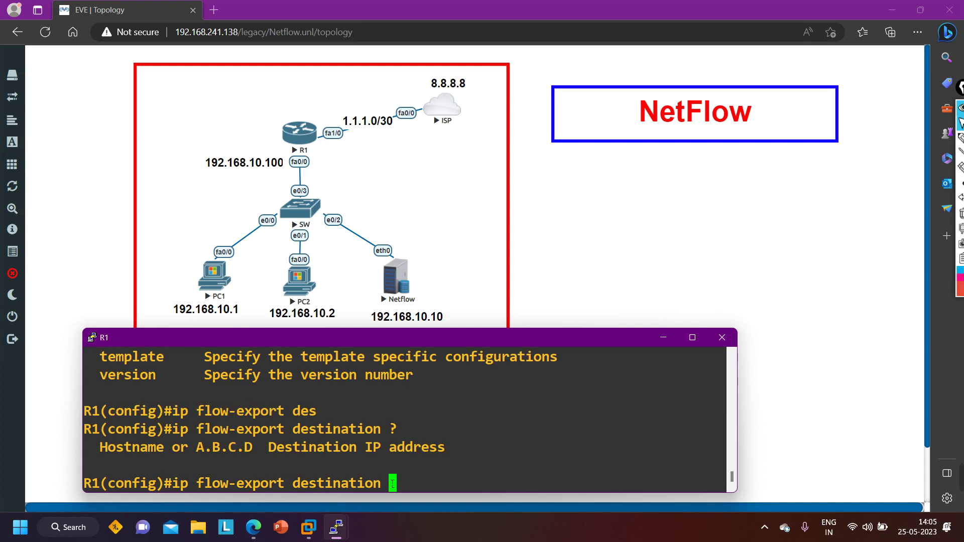
{"action": "type", "text": "192.168."}
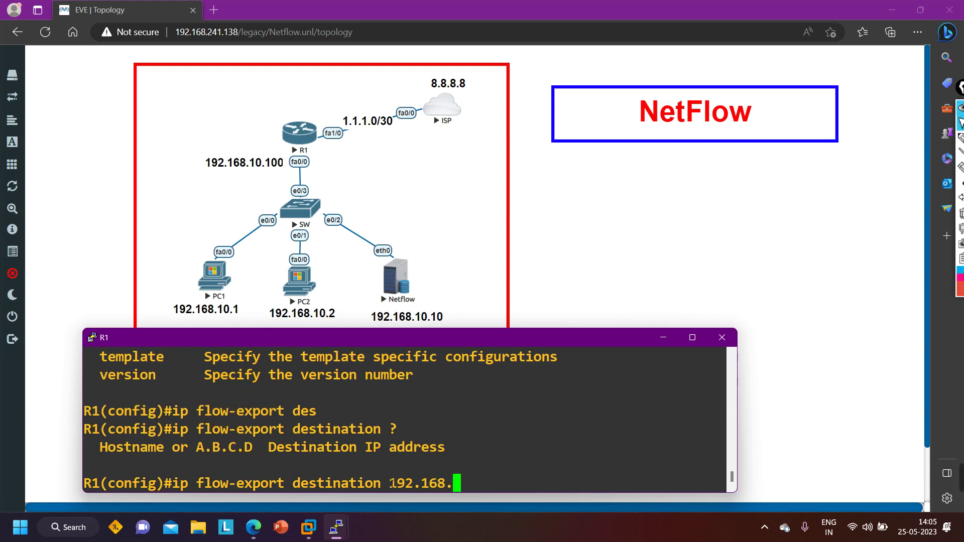
{"action": "type", "text": "10.10"}
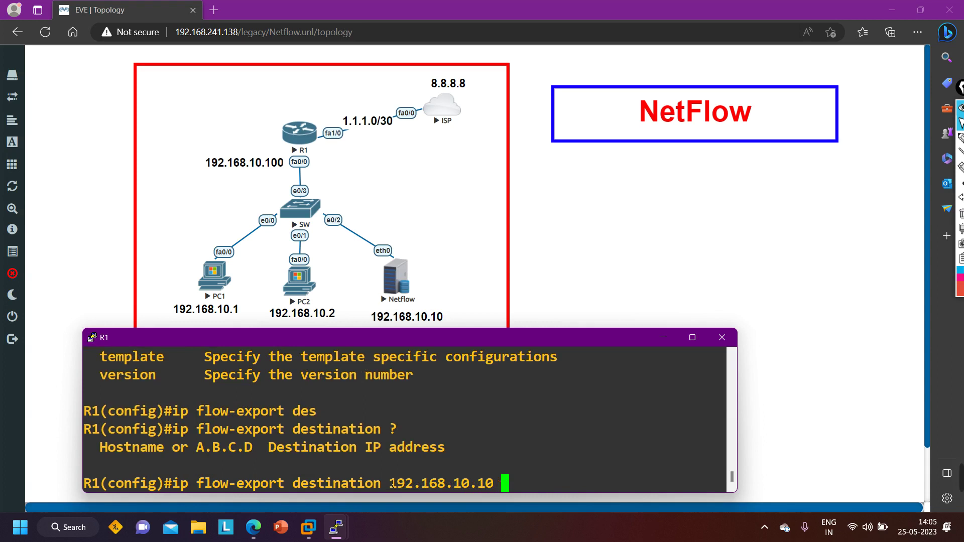
Append port 9996 to the export destination 192.168.10.10 and submit it.
{"action": "left_click_drag", "start_coordinate": [499, 494], "coordinate": [393, 486]}
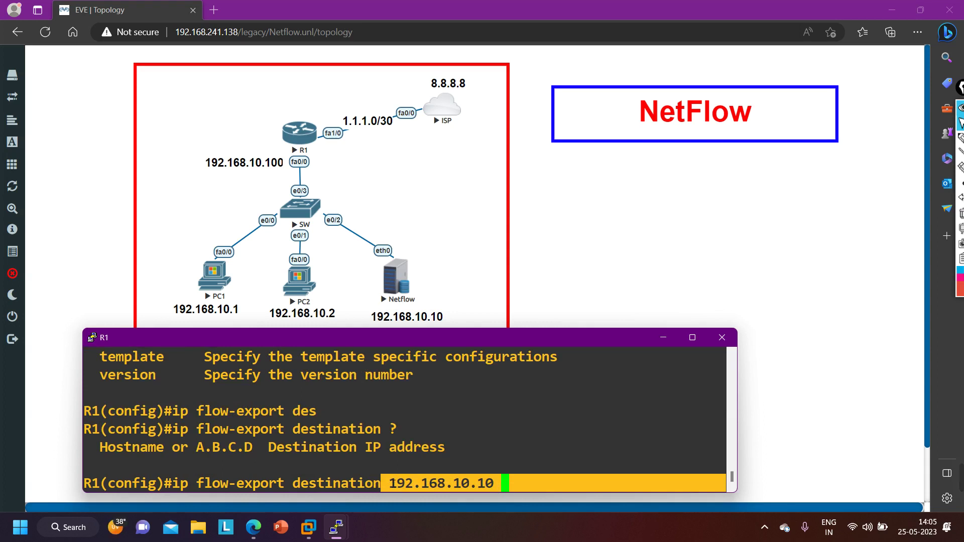
{"action": "left_click", "coordinate": [394, 483]}
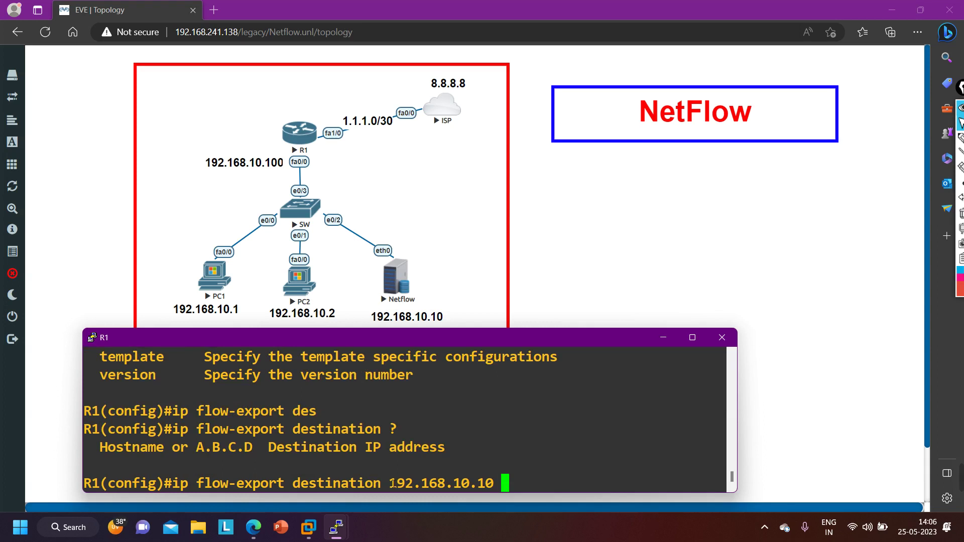
{"action": "type", "text": "9996"}
{"action": "key", "text": "Return"}
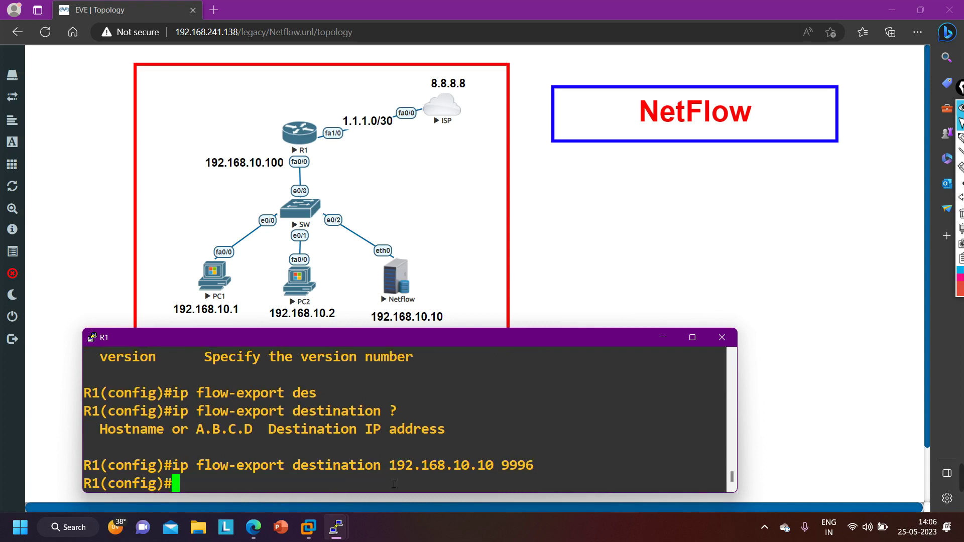
Remove the 192.168.10.10 9996 export destination with the command's no form.
{"action": "key", "text": "Up"}
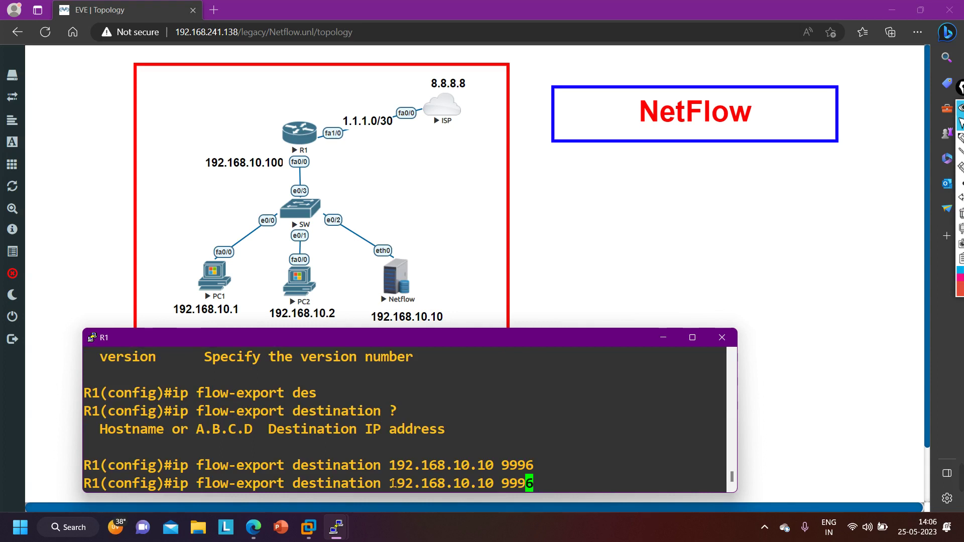
{"action": "key", "text": "Left"}
{"action": "key", "text": "Left"}
{"action": "key", "text": "Left"}
{"action": "key", "text": "Left"}
{"action": "key", "text": "Left"}
{"action": "key", "text": "Left"}
{"action": "key", "text": "Left"}
{"action": "key", "text": "Left"}
{"action": "key", "text": "Left"}
{"action": "key", "text": "Left"}
{"action": "key", "text": "Left"}
{"action": "key", "text": "Left"}
{"action": "key", "text": "Left"}
{"action": "key", "text": "Left"}
{"action": "key", "text": "Left"}
{"action": "key", "text": "Left"}
{"action": "key", "text": "Left"}
{"action": "key", "text": "Left"}
{"action": "key", "text": "Left"}
{"action": "key", "text": "Left"}
{"action": "key", "text": "Left"}
{"action": "key", "text": "Left"}
{"action": "key", "text": "Left"}
{"action": "key", "text": "Left"}
{"action": "key", "text": "Left"}
{"action": "key", "text": "Left"}
{"action": "key", "text": "Left"}
{"action": "key", "text": "Left"}
{"action": "key", "text": "Left"}
{"action": "key", "text": "Left"}
{"action": "key", "text": "Left"}
{"action": "key", "text": "Left"}
{"action": "key", "text": "Left"}
{"action": "key", "text": "Left"}
{"action": "key", "text": "Left"}
{"action": "key", "text": "Left"}
{"action": "key", "text": "Left"}
{"action": "type", "text": "no"}
{"action": "key", "text": "Return"}
{"action": "key", "text": "Return"}
{"action": "key", "text": "Return"}
{"action": "key", "text": "Return"}
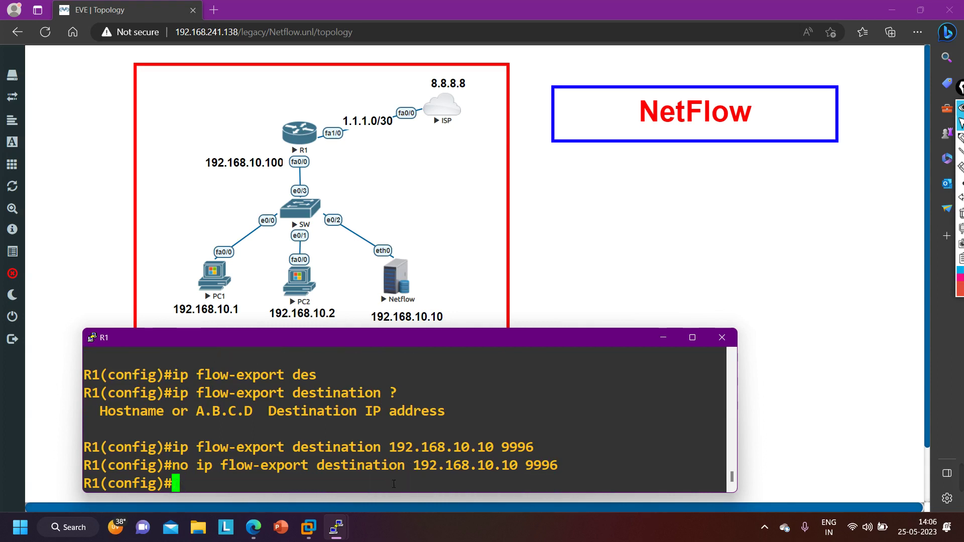
{"action": "key", "text": "Return"}
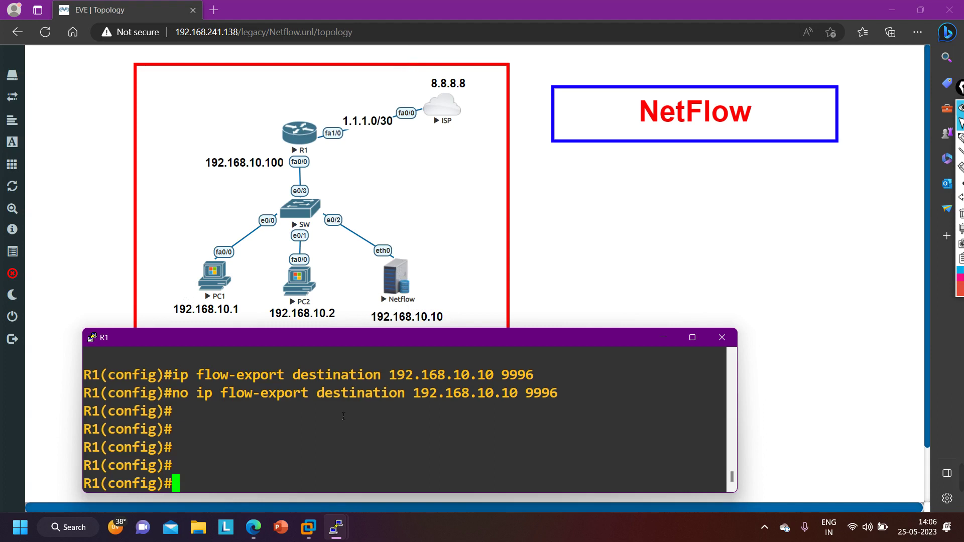
Set the NetFlow export version to 9 with ip flow-export version 9.
{"action": "key", "text": "Return"}
{"action": "key", "text": "Return"}
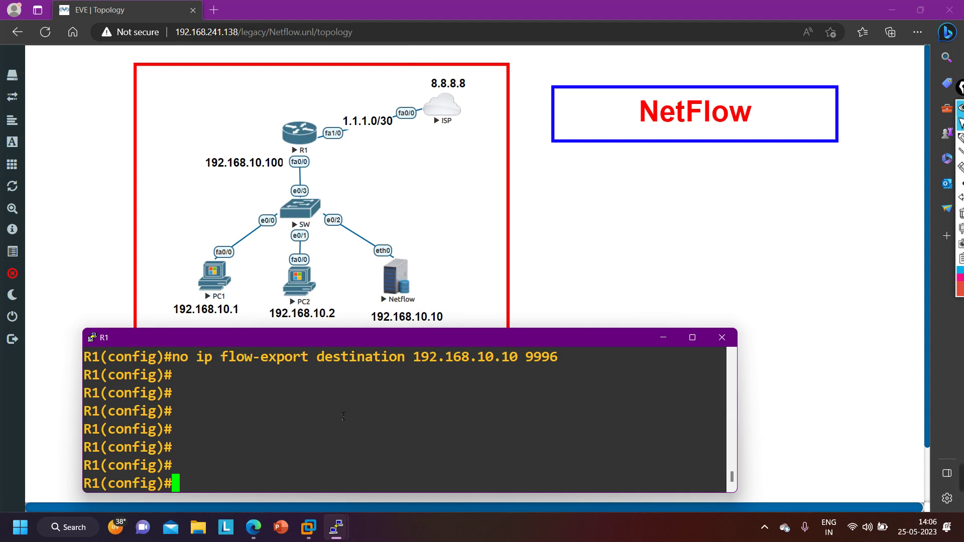
{"action": "key", "text": "Return"}
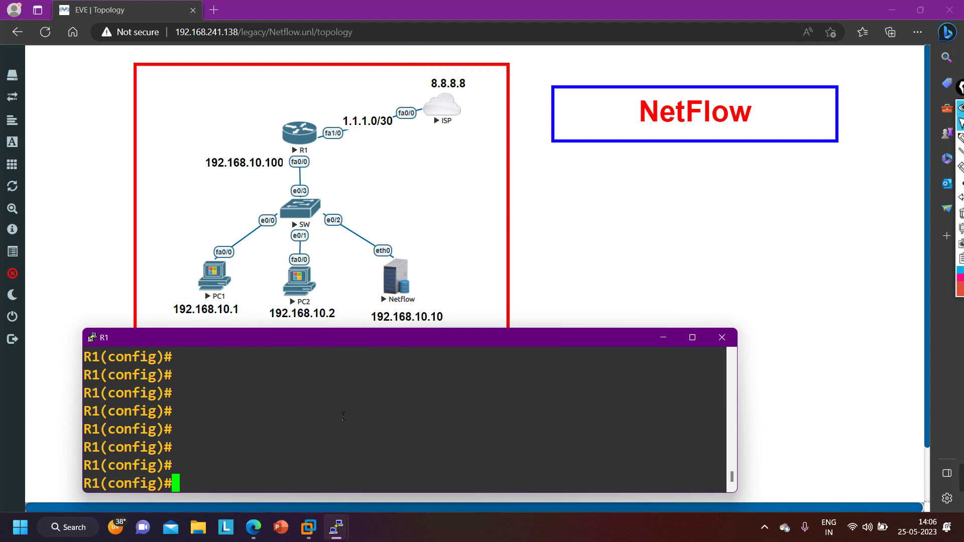
{"action": "type", "text": "ip flo"}
{"action": "key", "text": "Tab"}
{"action": "type", "text": "w-"}
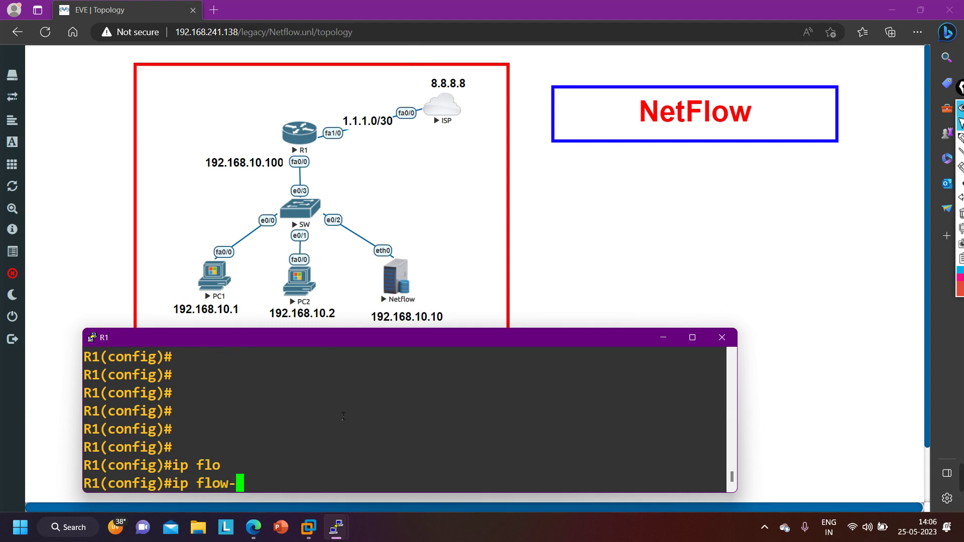
{"action": "type", "text": "ex"}
{"action": "key", "text": "Tab"}
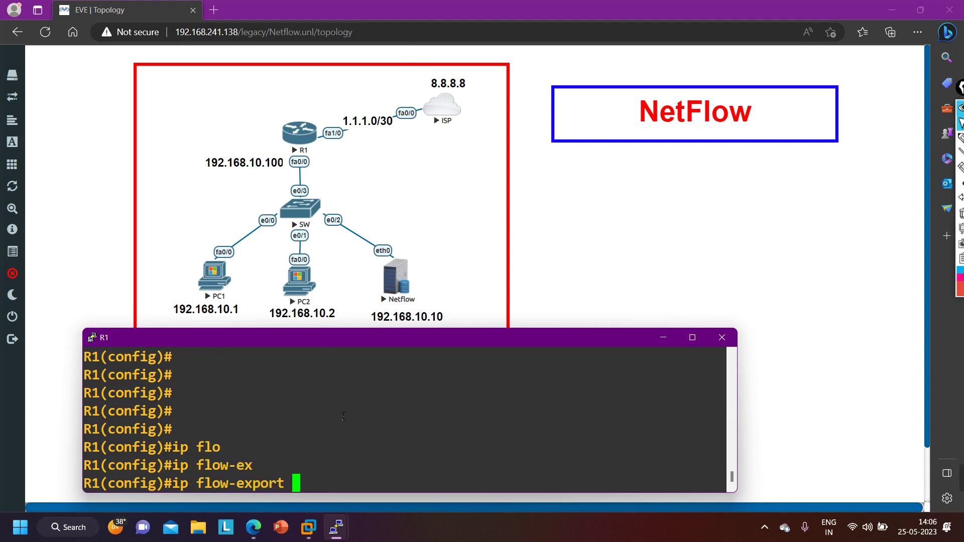
{"action": "type", "text": "ver"}
{"action": "key", "text": "Tab"}
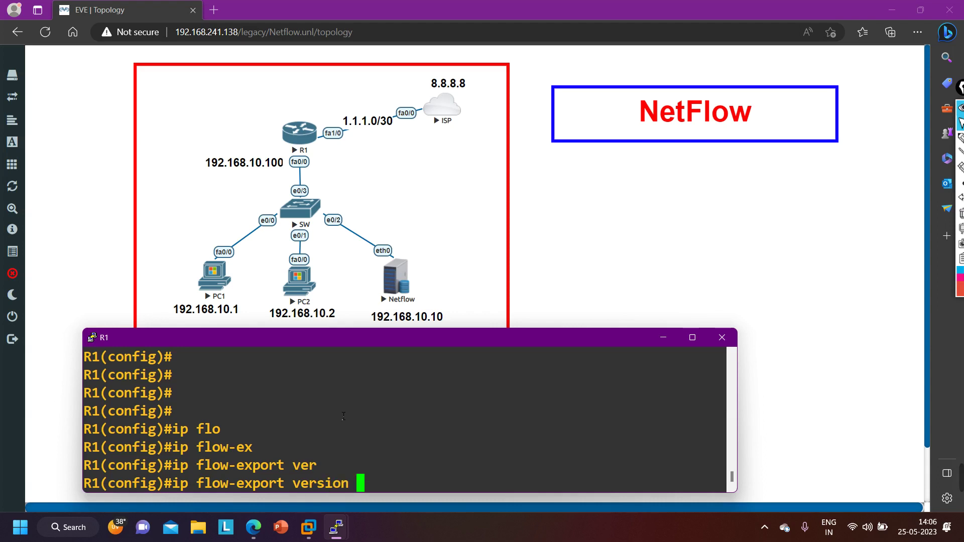
{"action": "type", "text": "9"}
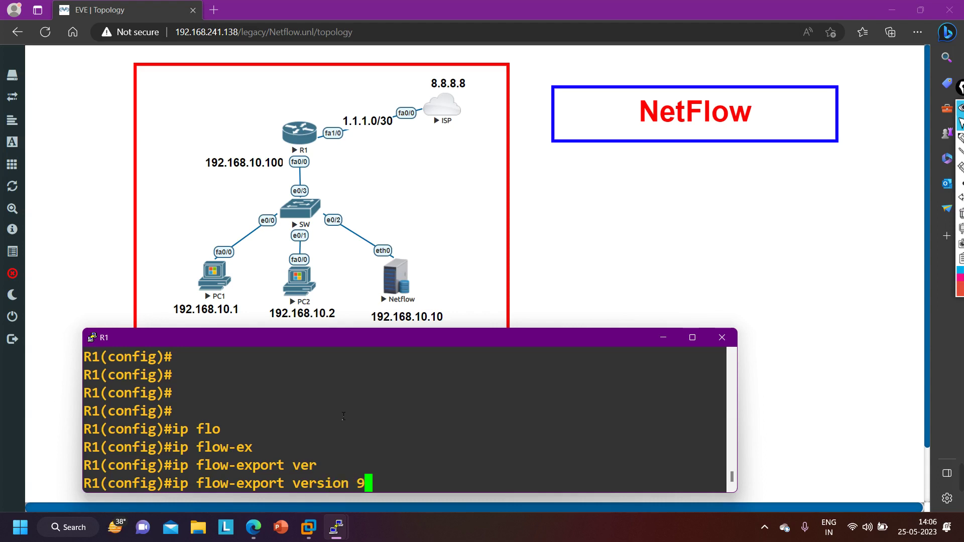
{"action": "key", "text": "Return"}
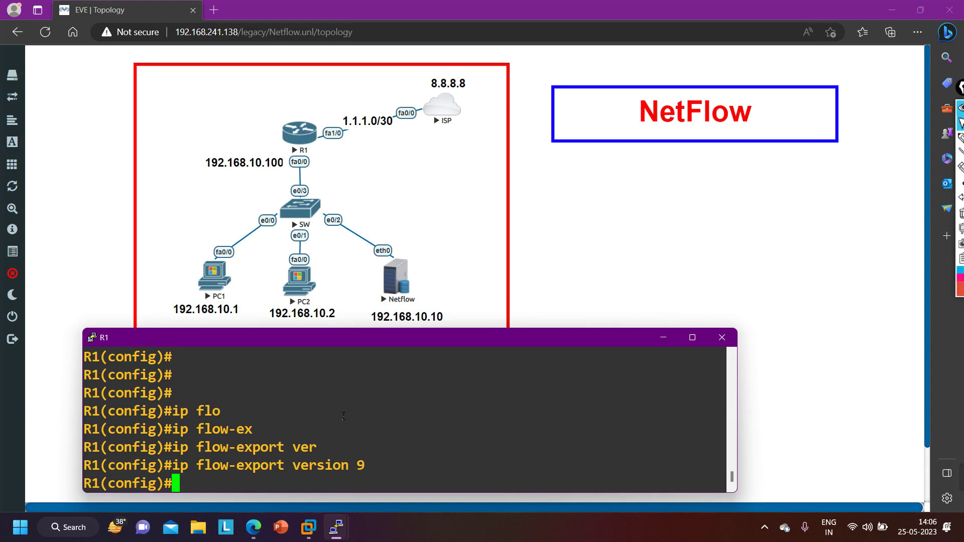
Type ip flow-export and try completing a 'top' keyword, which isn't offered.
{"action": "type", "text": "ip flo"}
{"action": "key", "text": "Tab"}
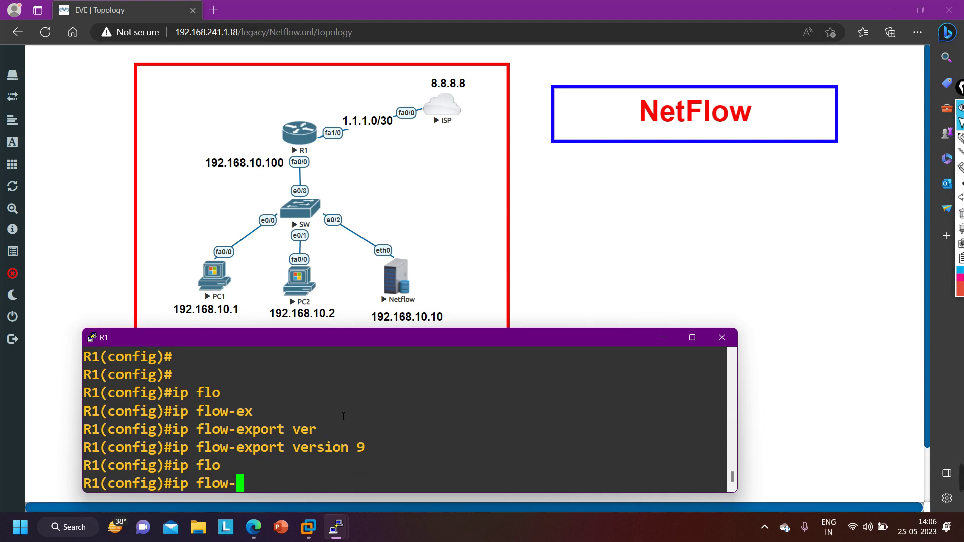
{"action": "type", "text": "e"}
{"action": "key", "text": "Tab"}
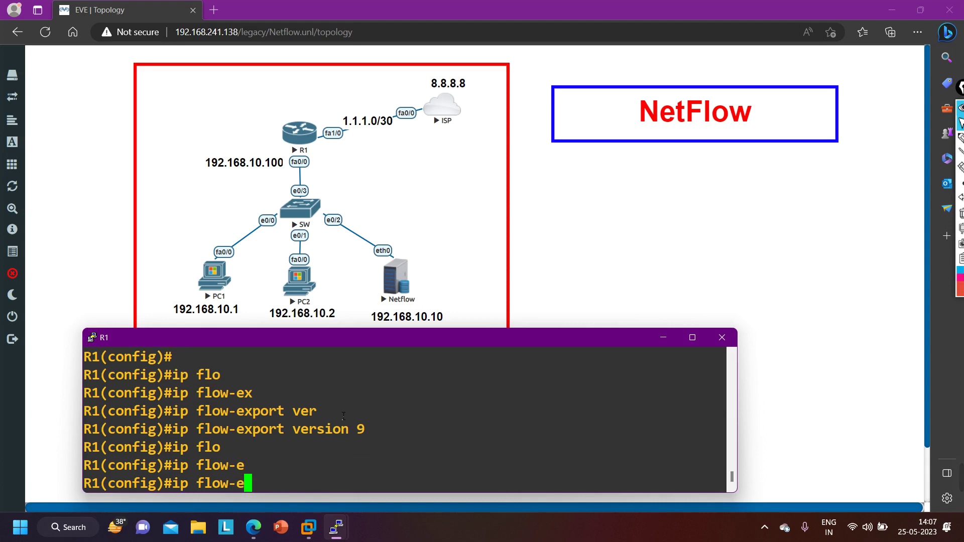
{"action": "type", "text": "x"}
{"action": "key", "text": "Tab"}
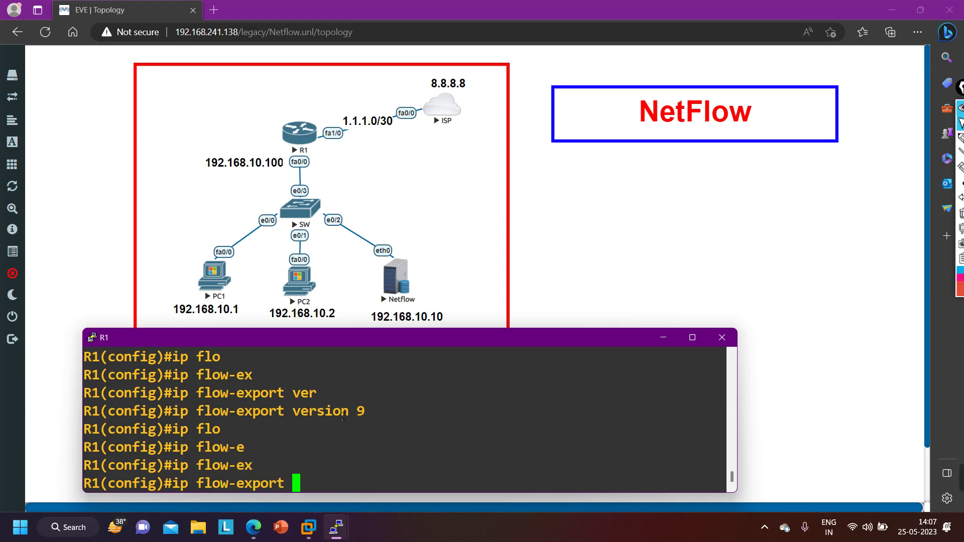
{"action": "type", "text": "to"}
{"action": "key", "text": "Tab"}
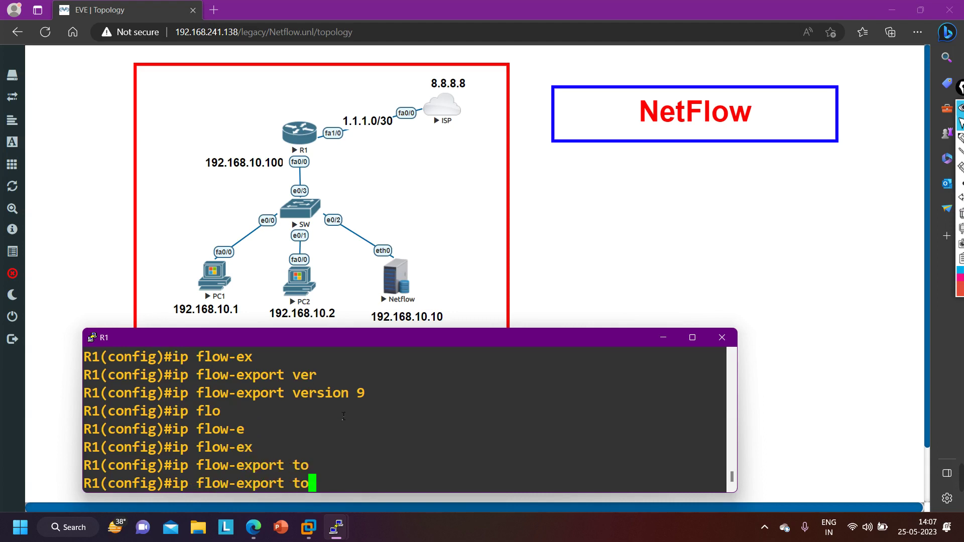
{"action": "type", "text": "p"}
{"action": "key", "text": "Tab"}
Erase it and list the ip flow-export options: destination, source, template and version.
{"action": "key", "text": "BackSpace"}
{"action": "key", "text": "BackSpace"}
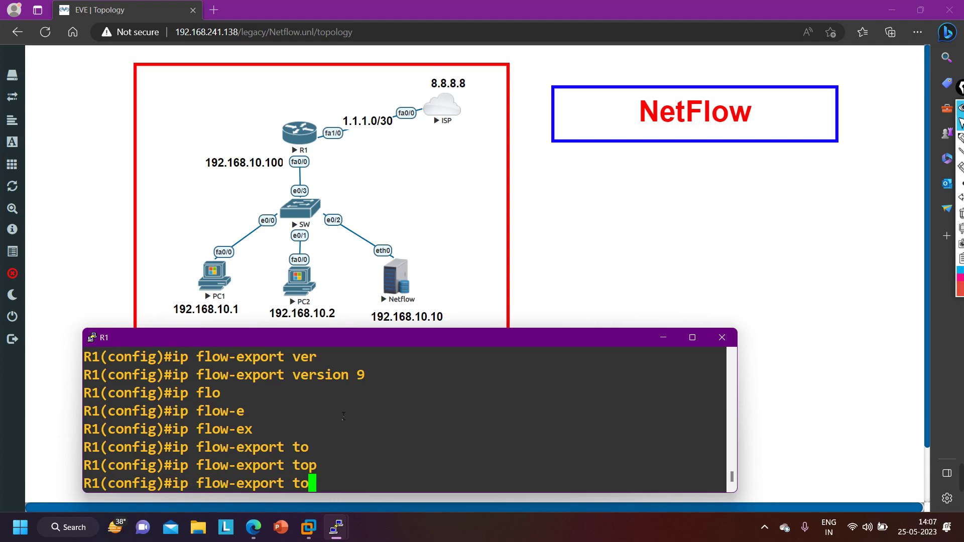
{"action": "key", "text": "BackSpace"}
{"action": "type", "text": "?"}
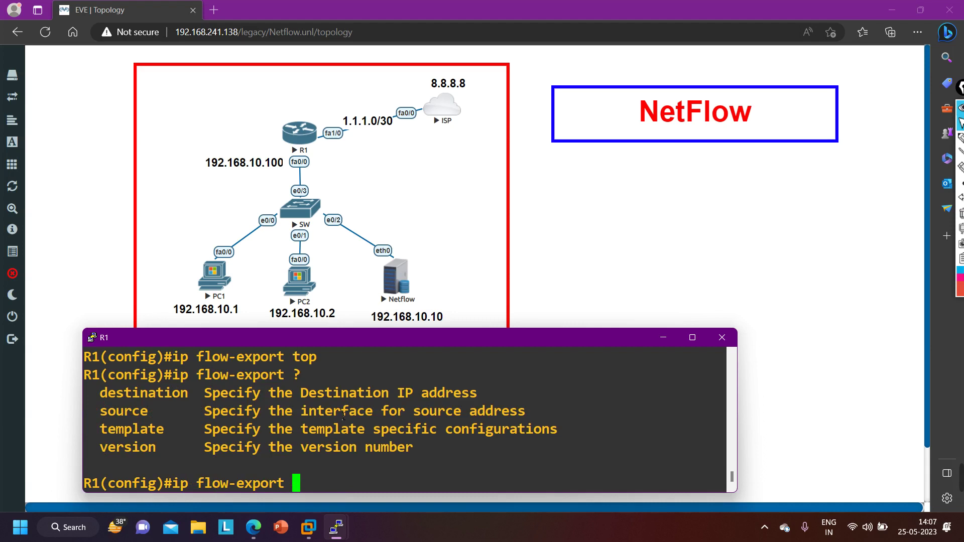
{"action": "type", "text": "====================="}
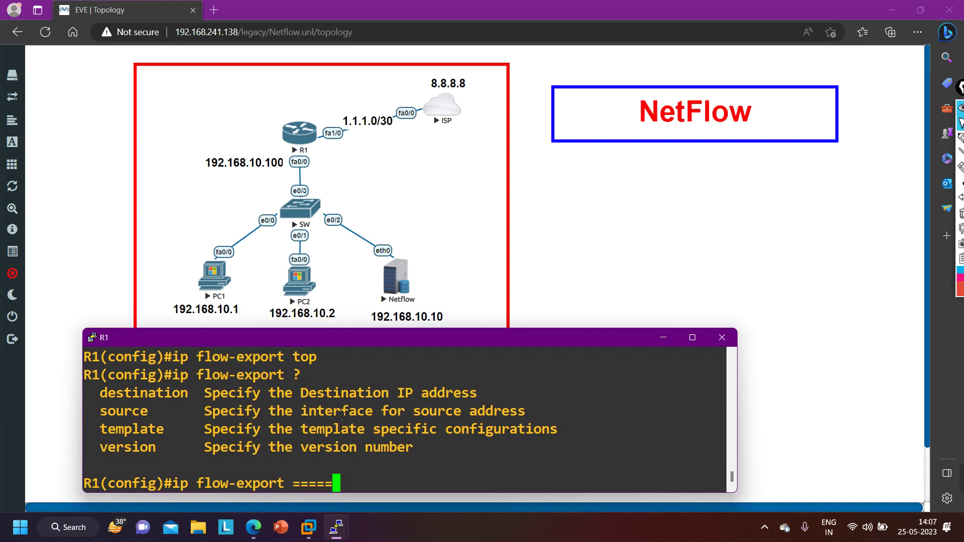
{"action": "key", "text": "BackSpace"}
{"action": "key", "text": "BackSpace"}
{"action": "key", "text": "BackSpace"}
{"action": "key", "text": "BackSpace"}
{"action": "key", "text": "BackSpace"}
{"action": "key", "text": "BackSpace"}
{"action": "key", "text": "BackSpace"}
{"action": "key", "text": "BackSpace"}
{"action": "key", "text": "BackSpace"}
{"action": "key", "text": "BackSpace"}
{"action": "key", "text": "BackSpace"}
{"action": "key", "text": "BackSpace"}
{"action": "key", "text": "BackSpace"}
{"action": "key", "text": "BackSpace"}
{"action": "key", "text": "BackSpace"}
{"action": "key", "text": "BackSpace"}
{"action": "key", "text": "BackSpace"}
{"action": "key", "text": "BackSpace"}
{"action": "key", "text": "BackSpace"}
{"action": "key", "text": "BackSpace"}
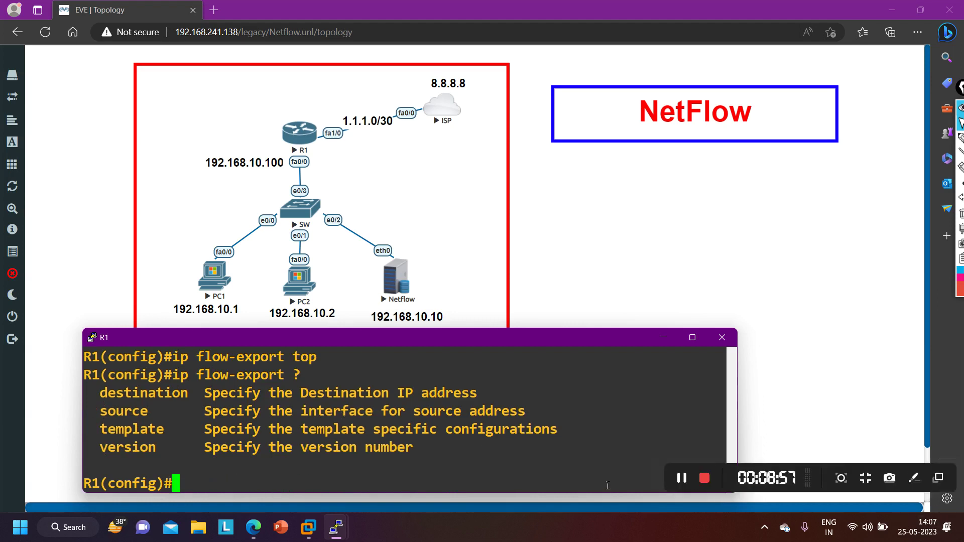
{"action": "left_click", "coordinate": [681, 480]}
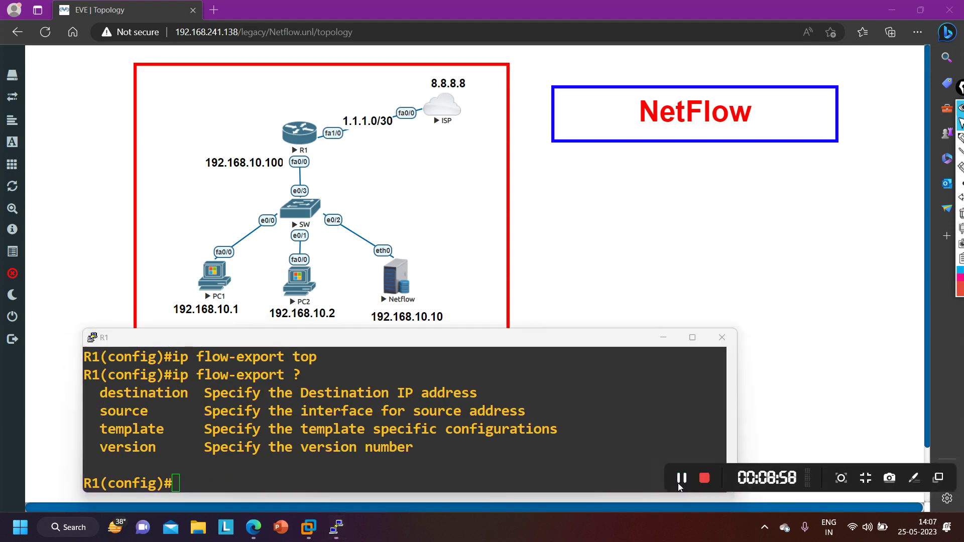
Enter configuration for interface f0/0 and start an ip flow command.
{"action": "left_click", "coordinate": [584, 468]}
{"action": "type", "text": "in"}
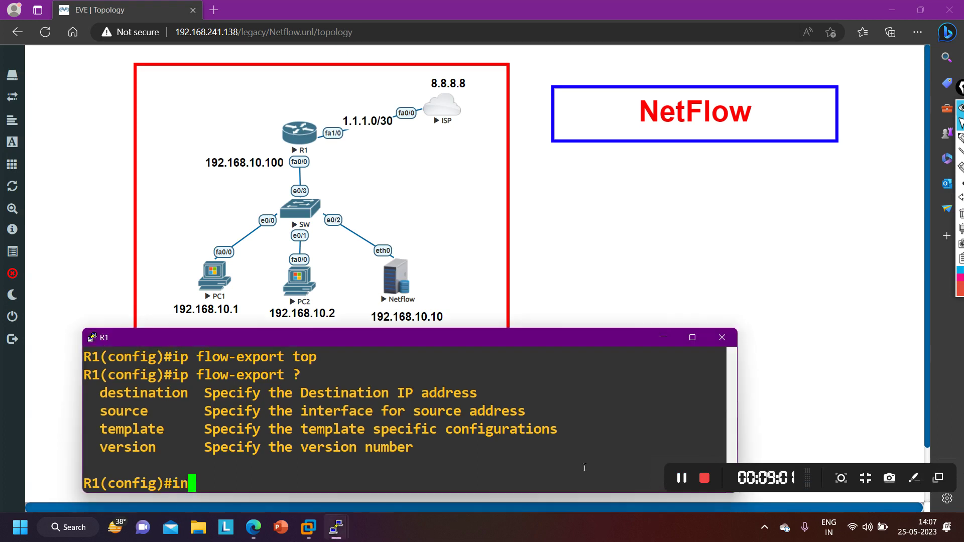
{"action": "type", "text": "t f0/0"}
{"action": "key", "text": "Return"}
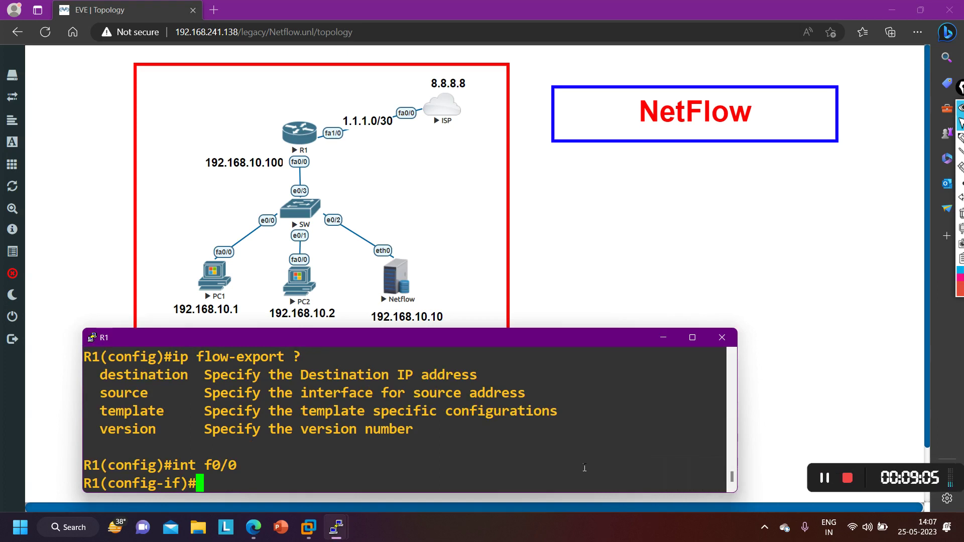
{"action": "type", "text": "ip "}
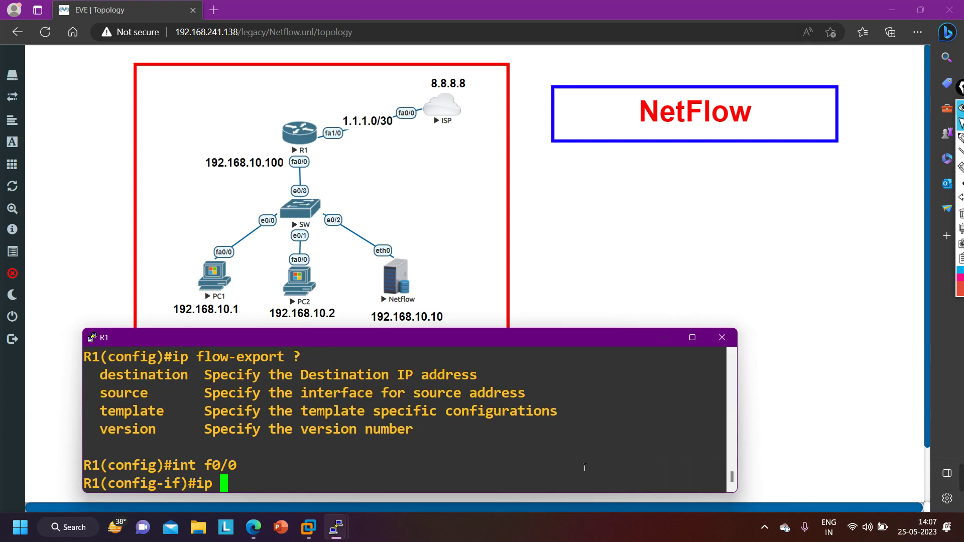
{"action": "type", "text": "fl"}
{"action": "key", "text": "Tab"}
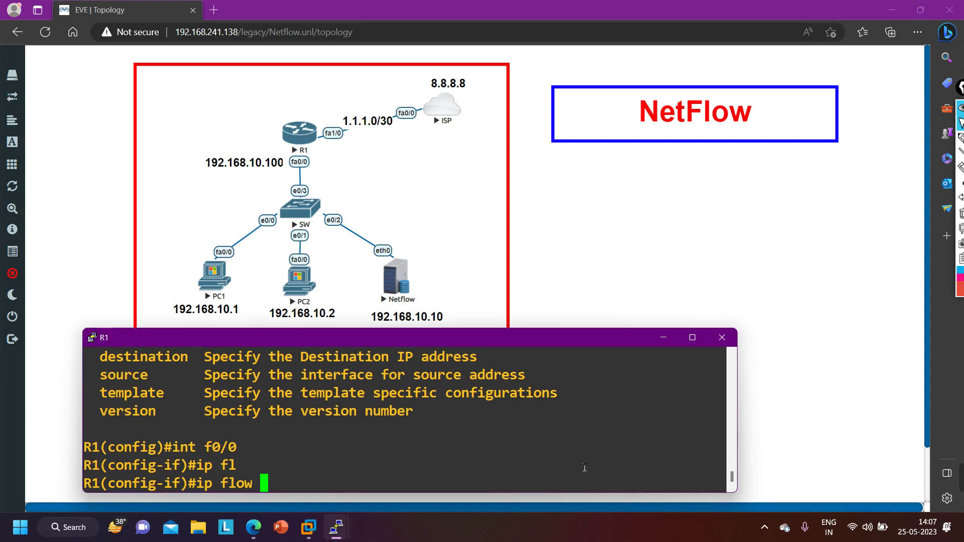
Try the ex and to keywords, then list the ip flow choices: egress, ingress, monitor.
{"action": "type", "text": "ex"}
{"action": "key", "text": "Tab"}
{"action": "key", "text": "BackSpace"}
{"action": "key", "text": "BackSpace"}
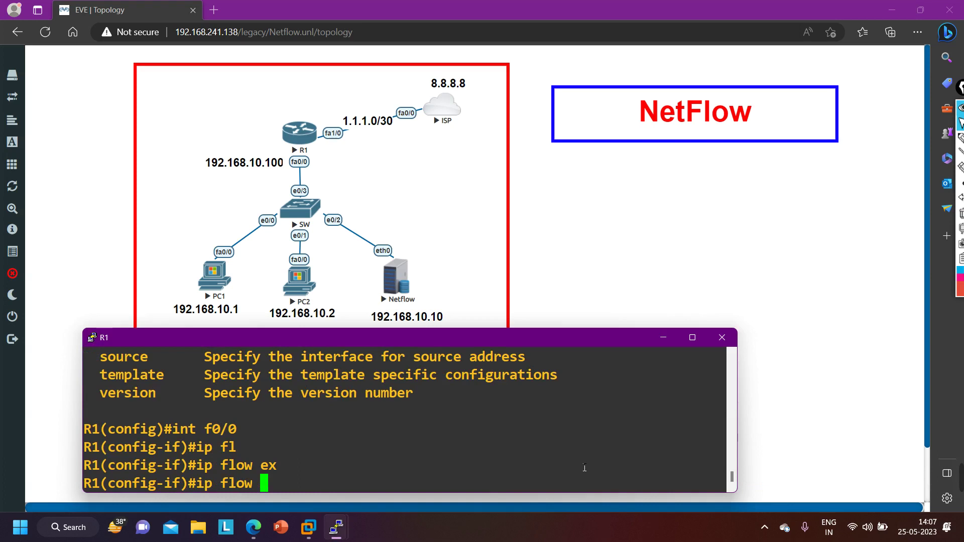
{"action": "type", "text": "to"}
{"action": "key", "text": "Tab"}
{"action": "key", "text": "BackSpace"}
{"action": "key", "text": "BackSpace"}
{"action": "type", "text": "?"}
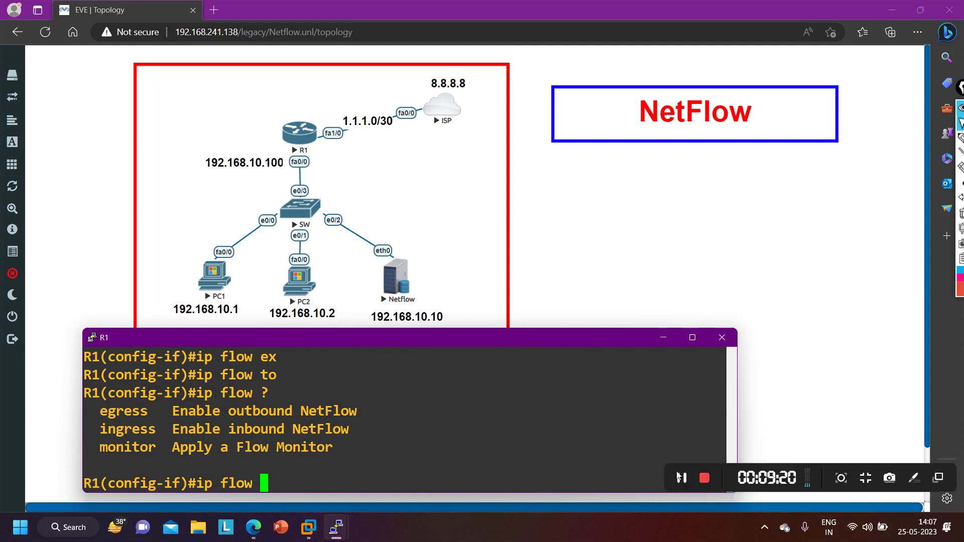
{"action": "left_click", "coordinate": [684, 484]}
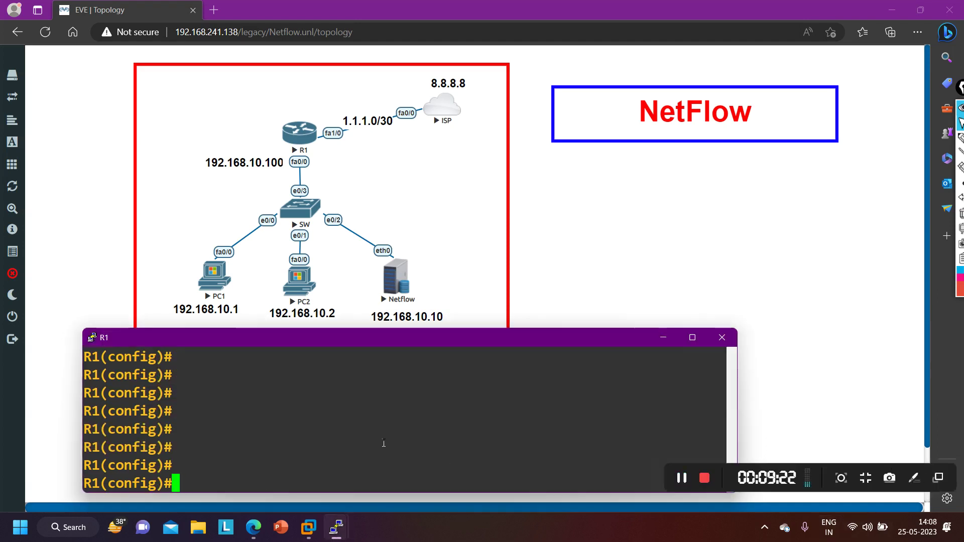
Enter ip flow-top-talkers on R1 to reach the config-flow-top-talkers prompt.
{"action": "type", "text": "ip "}
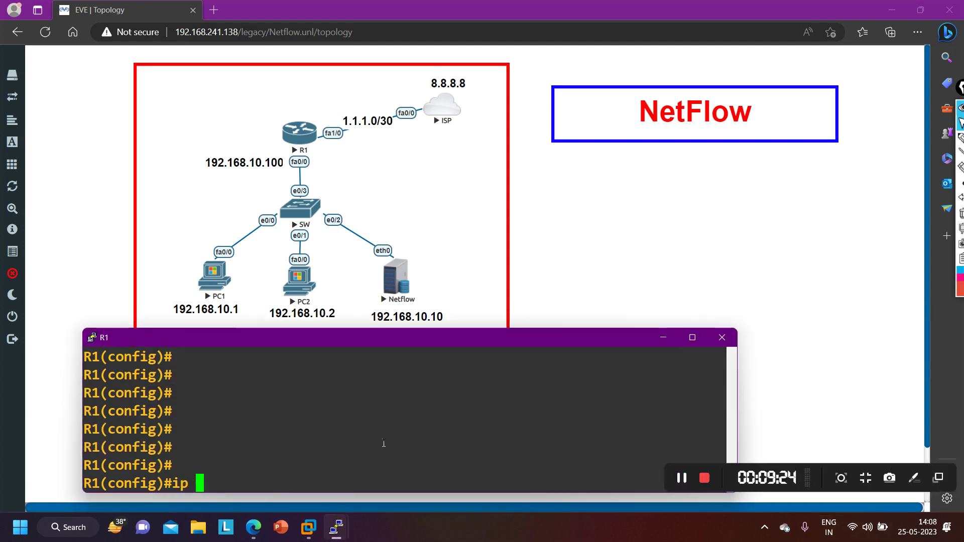
{"action": "type", "text": "flo"}
{"action": "key", "text": "Tab"}
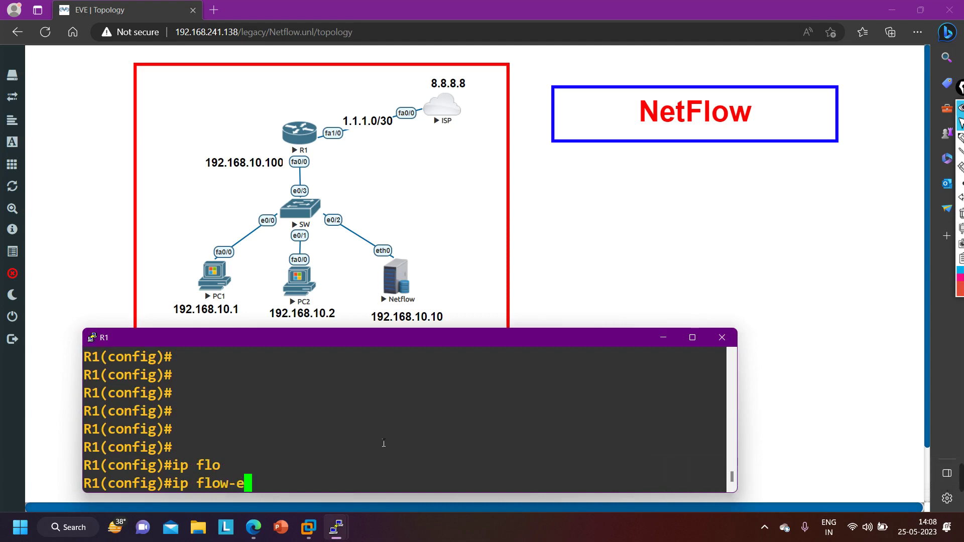
{"action": "type", "text": "?"}
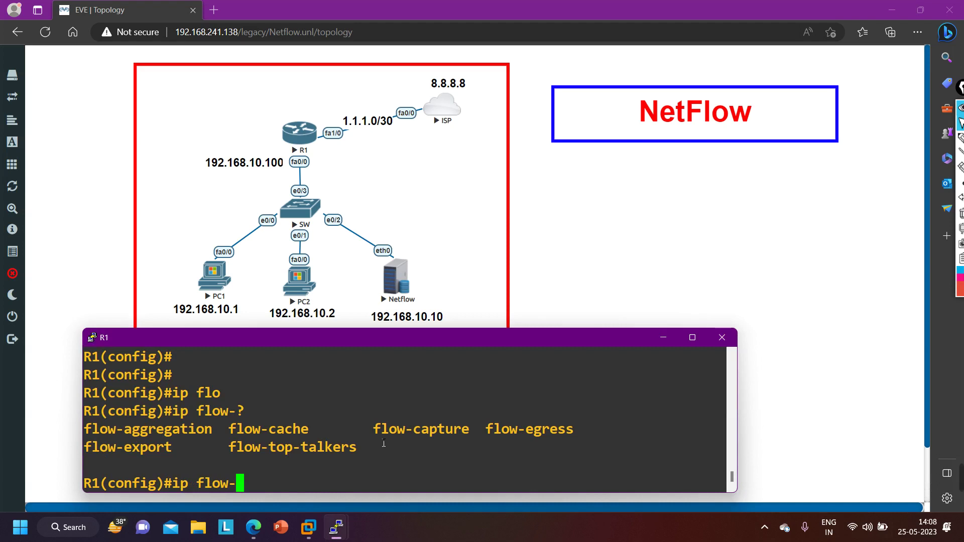
{"action": "type", "text": "to"}
{"action": "key", "text": "Tab"}
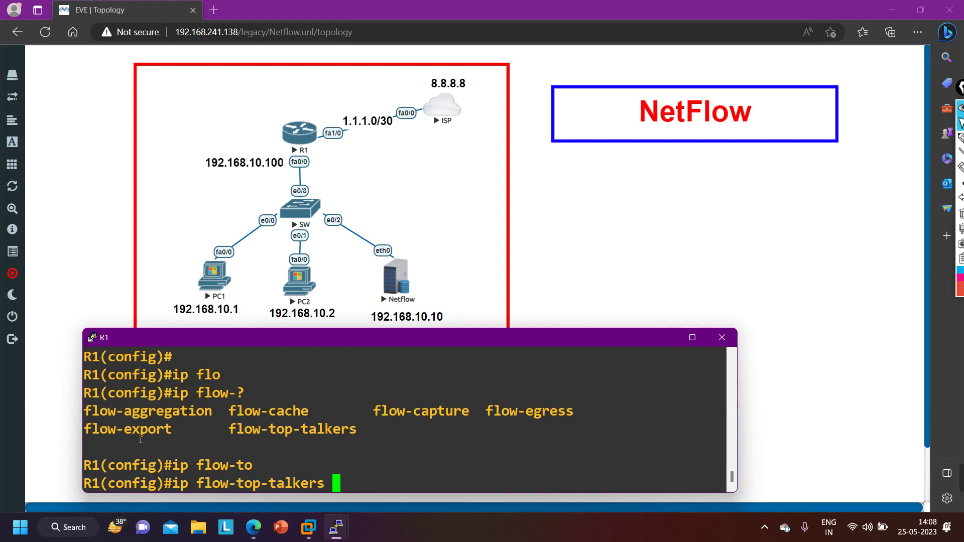
{"action": "left_click_drag", "start_coordinate": [173, 489], "coordinate": [382, 488]}
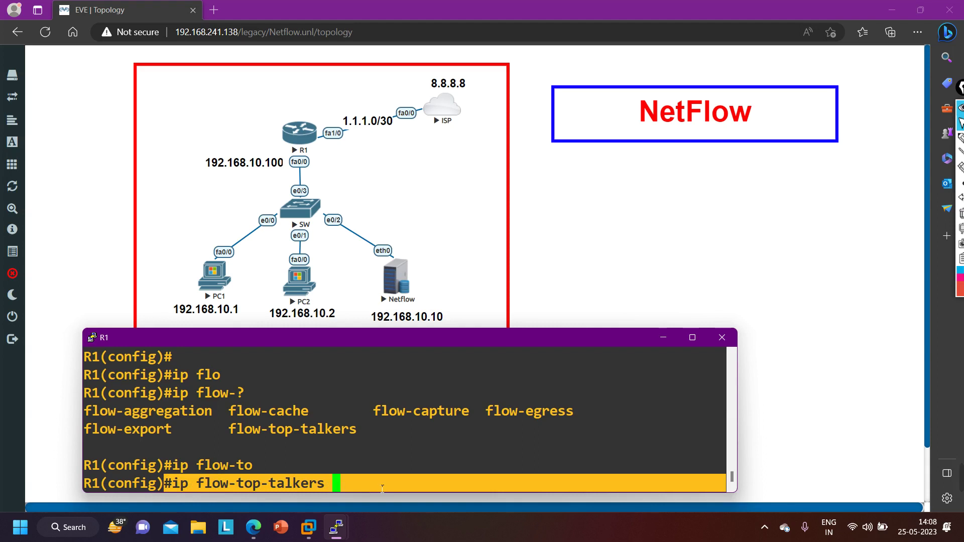
{"action": "key", "text": "Return"}
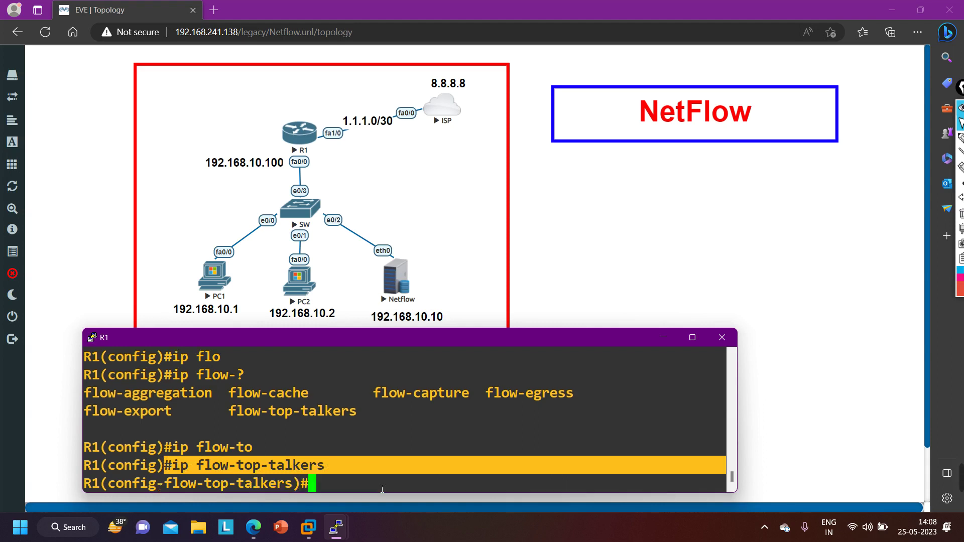
Limit R1's top-talkers list to the top 1 talker.
{"action": "type", "text": "to"}
{"action": "key", "text": "Tab"}
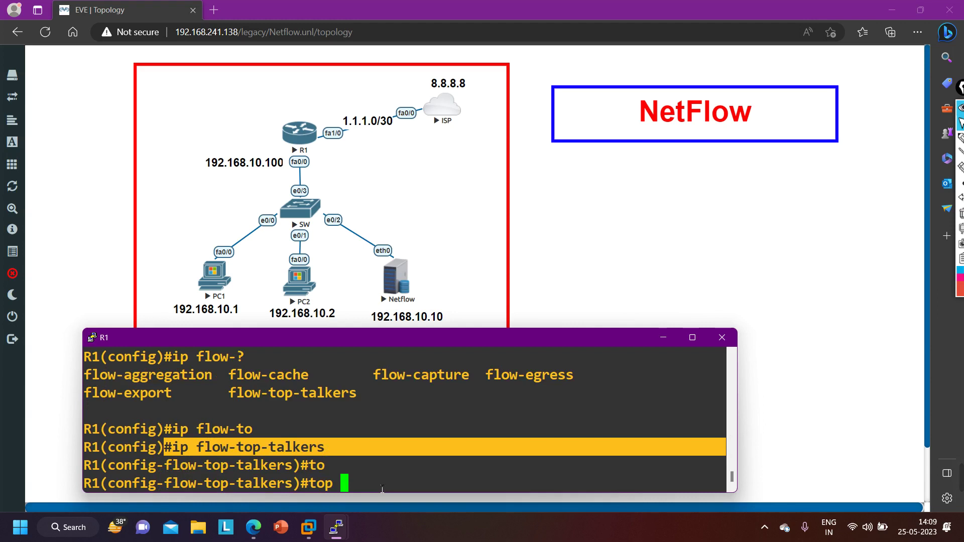
{"action": "type", "text": "2"}
{"action": "key", "text": "BackSpace"}
{"action": "type", "text": "1"}
{"action": "key", "text": "BackSpace"}
{"action": "type", "text": "?"}
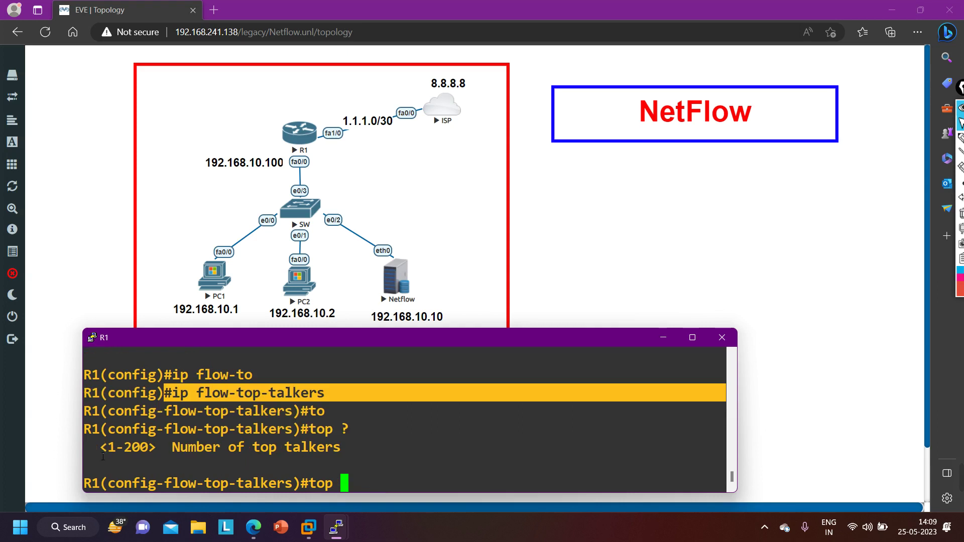
{"action": "type", "text": "1"}
{"action": "key", "text": "Return"}
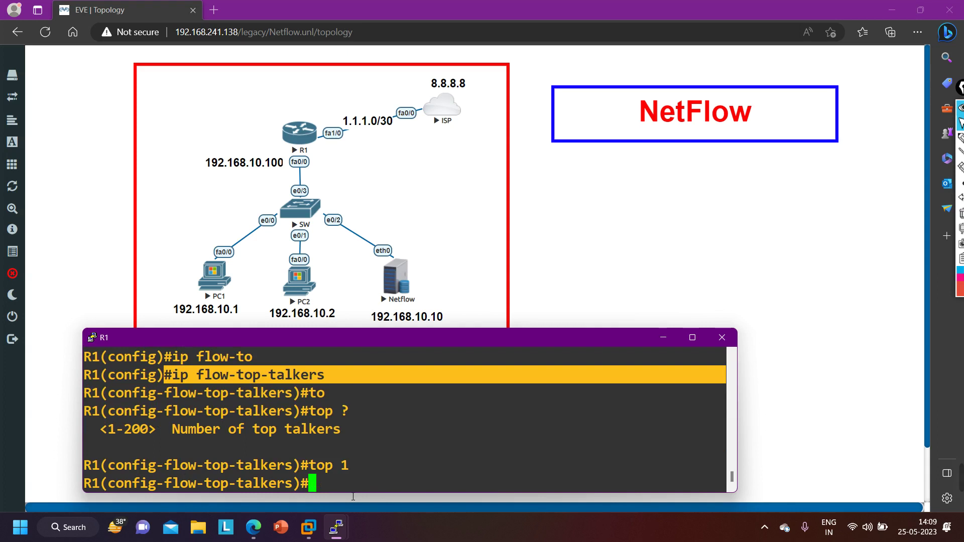
Sort the top talkers by bytes rather than packets.
{"action": "type", "text": "s"}
{"action": "key", "text": "Tab"}
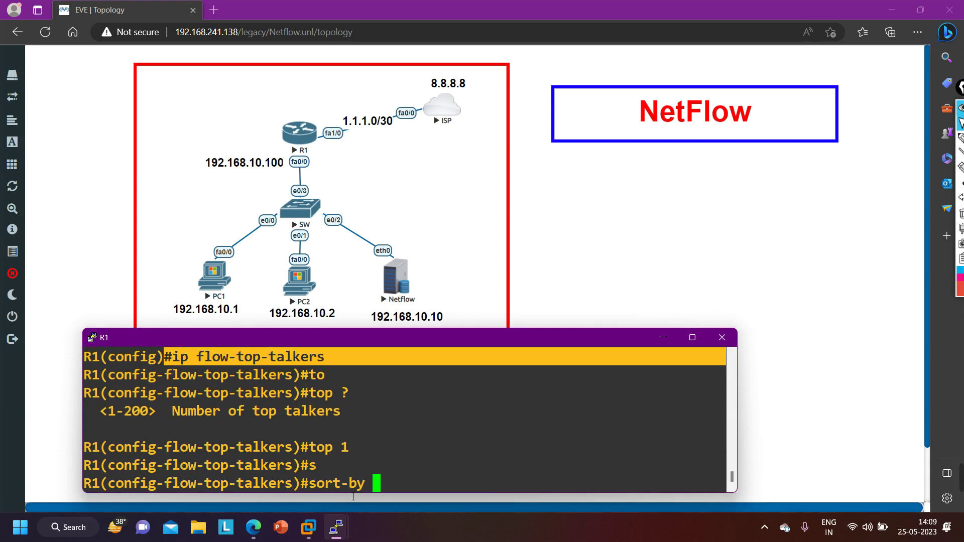
{"action": "type", "text": "by"}
{"action": "key", "text": "Tab"}
{"action": "key", "text": "BackSpace"}
{"action": "key", "text": "BackSpace"}
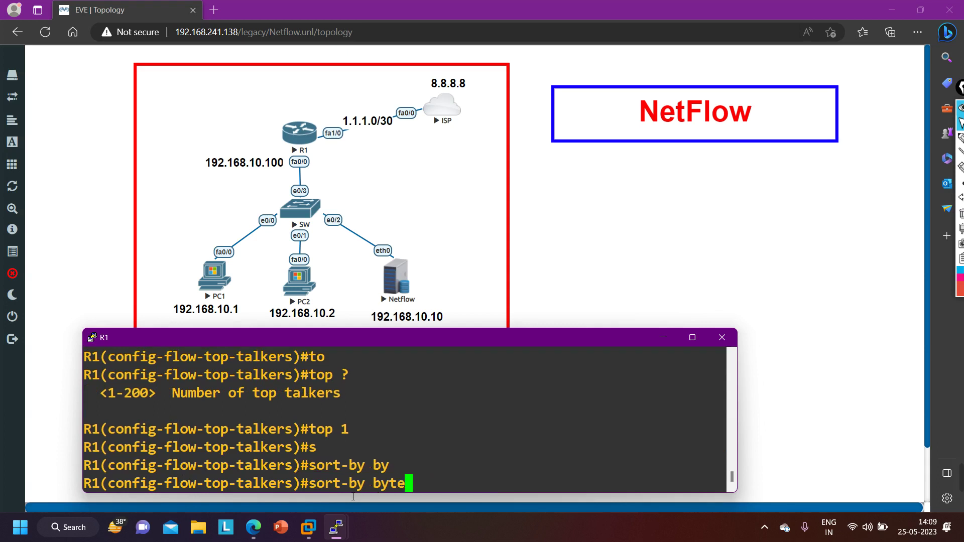
{"action": "key", "text": "BackSpace"}
{"action": "key", "text": "BackSpace"}
{"action": "key", "text": "BackSpace"}
{"action": "key", "text": "BackSpace"}
{"action": "type", "text": "?"}
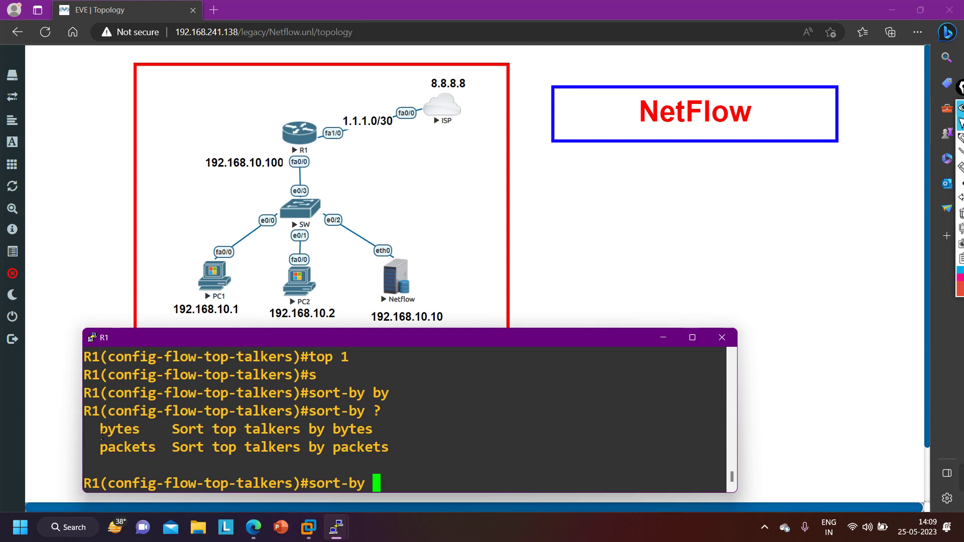
{"action": "left_click_drag", "start_coordinate": [102, 435], "coordinate": [148, 435]}
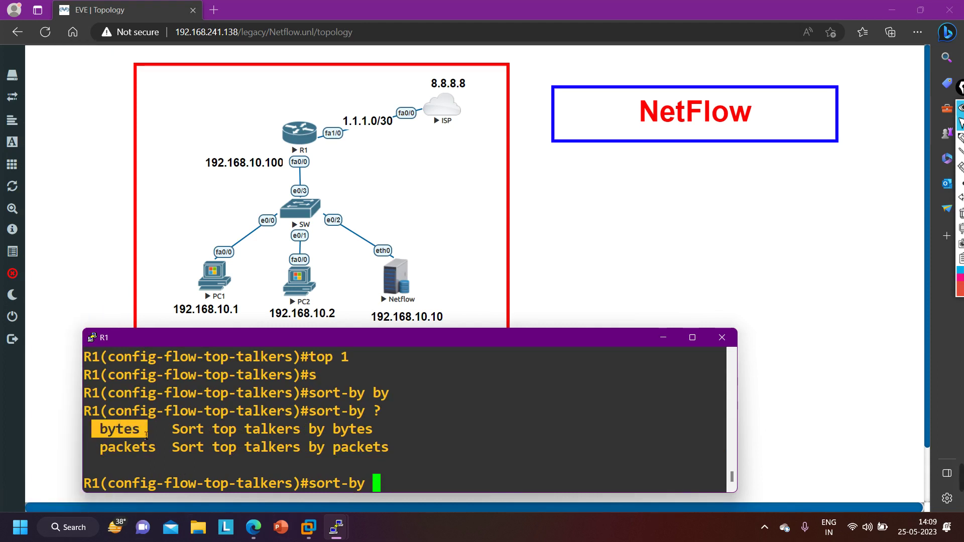
{"action": "left_click_drag", "start_coordinate": [94, 454], "coordinate": [157, 444]}
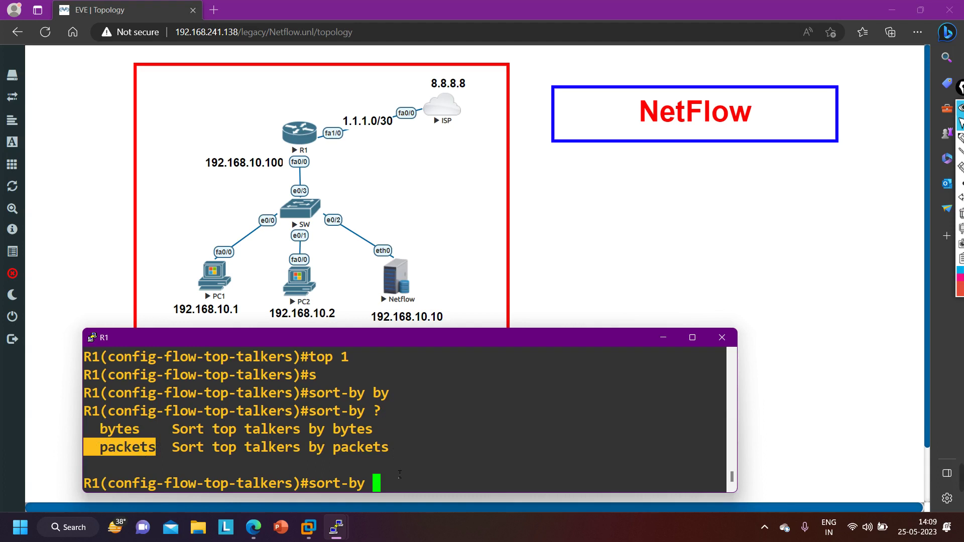
{"action": "type", "text": "b"}
{"action": "key", "text": "Tab"}
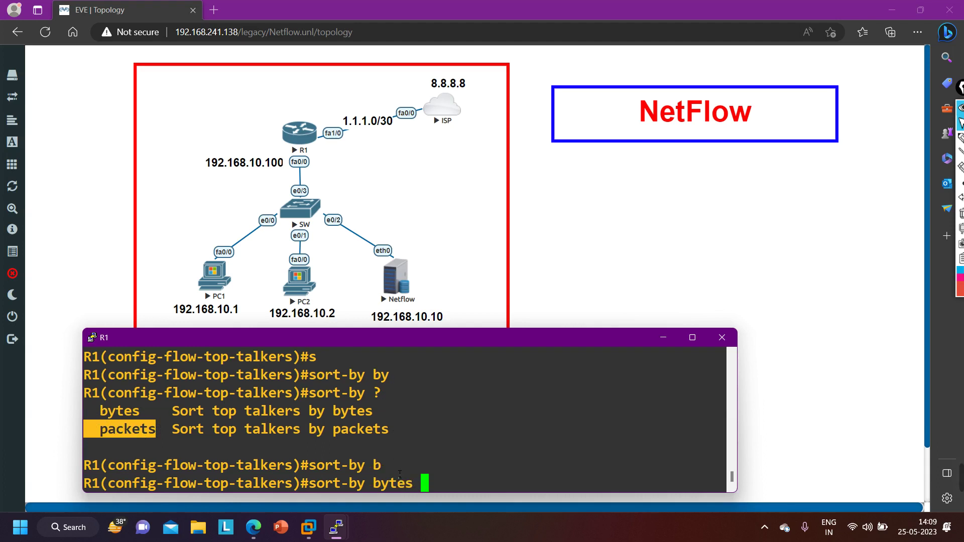
{"action": "key", "text": "Return"}
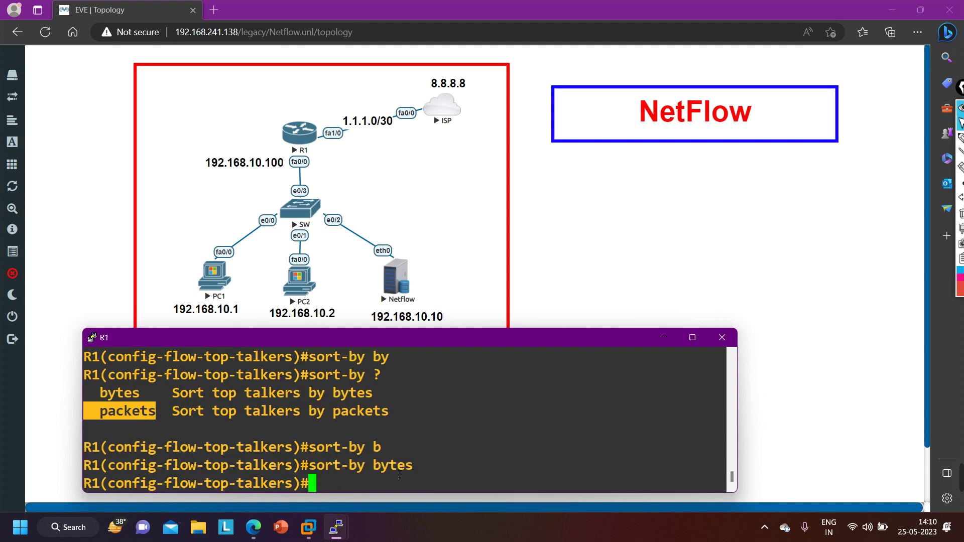
{"action": "type", "text": "ca"}
{"action": "key", "text": "Tab"}
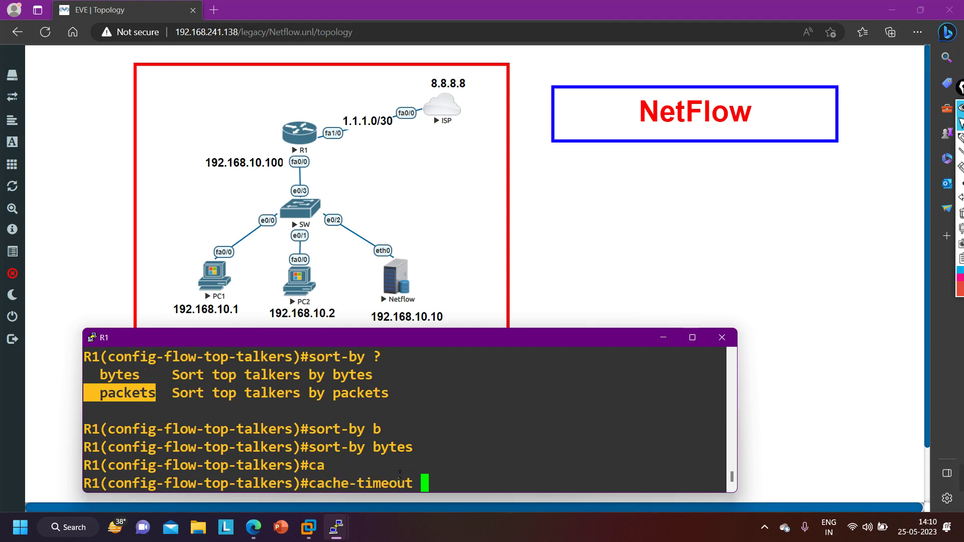
Set the top-talkers cache-timeout to 10000.
{"action": "type", "text": "1000"}
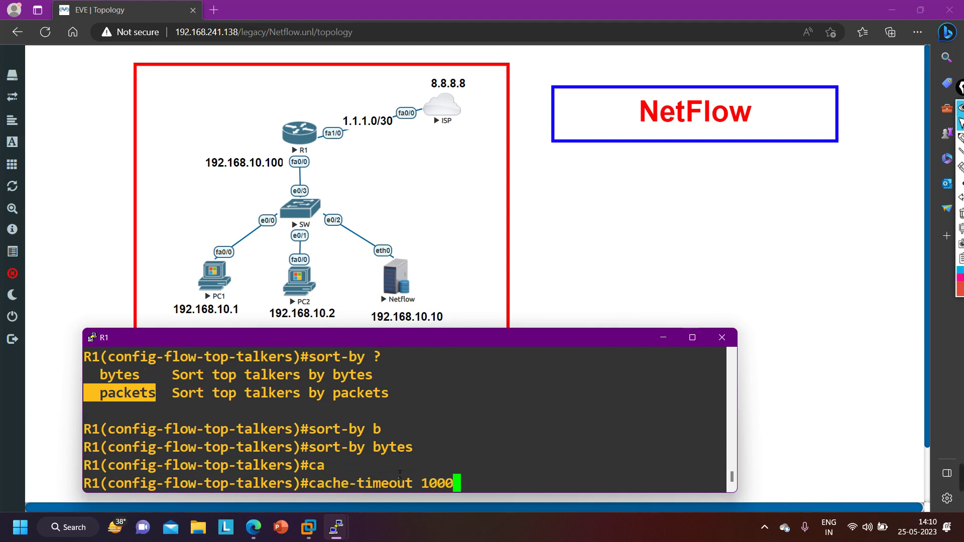
{"action": "type", "text": "0"}
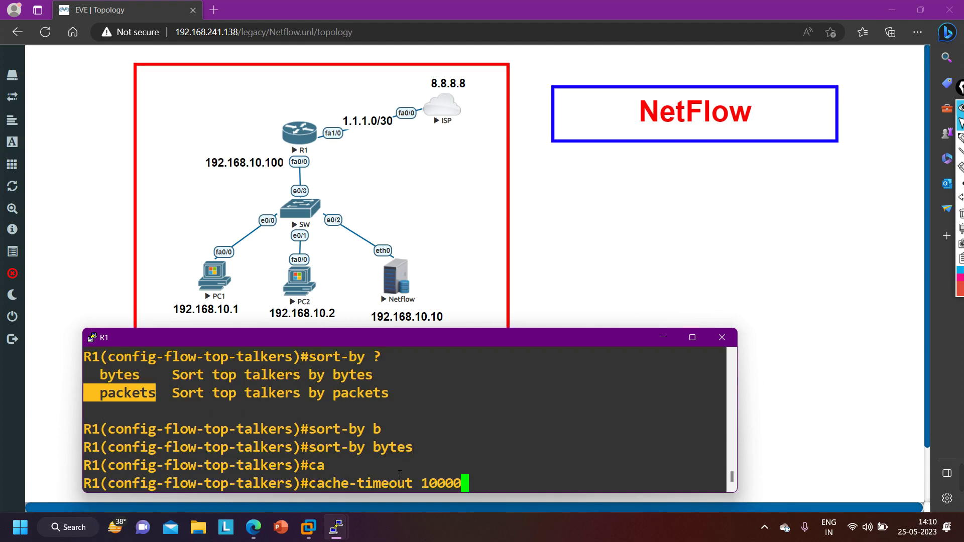
{"action": "key", "text": "Return"}
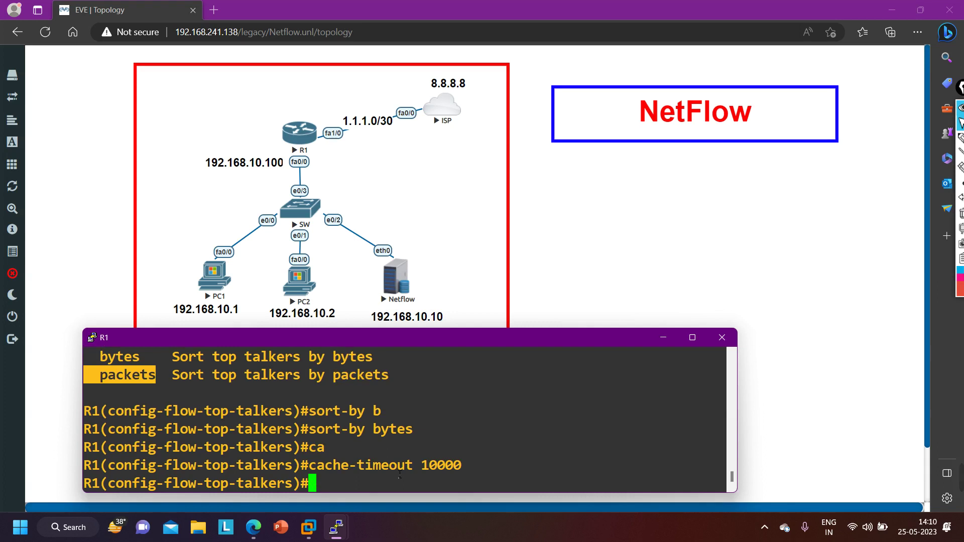
{"action": "type", "text": "ma"}
{"action": "key", "text": "Tab"}
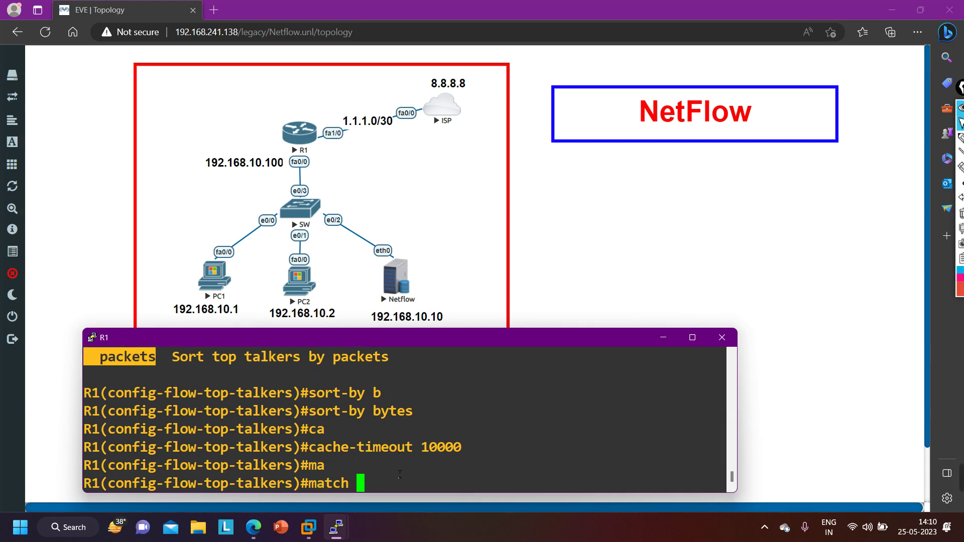
{"action": "type", "text": "so"}
{"action": "key", "text": "Tab"}
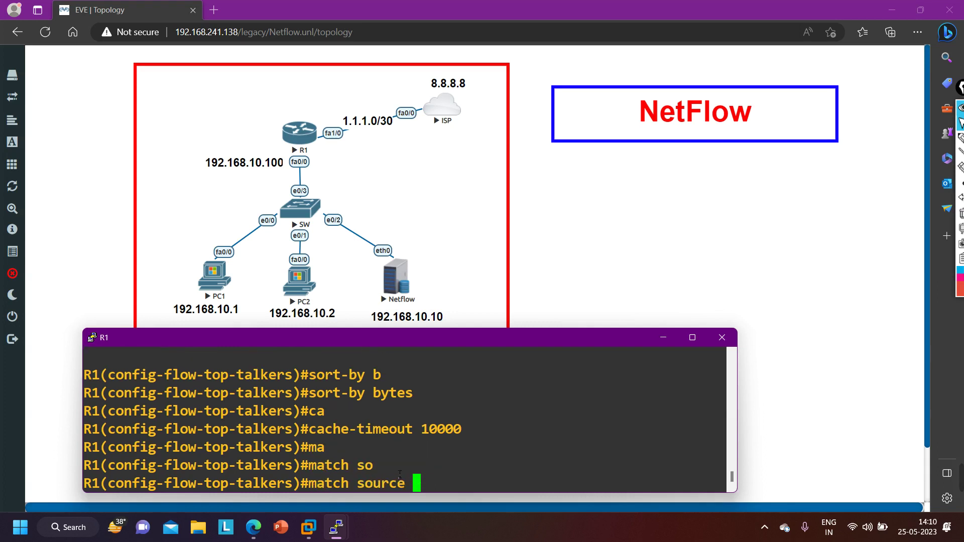
Add match source address 0.0.0.0 with mask 0.0.0.0 to the top-talkers.
{"action": "type", "text": "an"}
{"action": "key", "text": "Tab"}
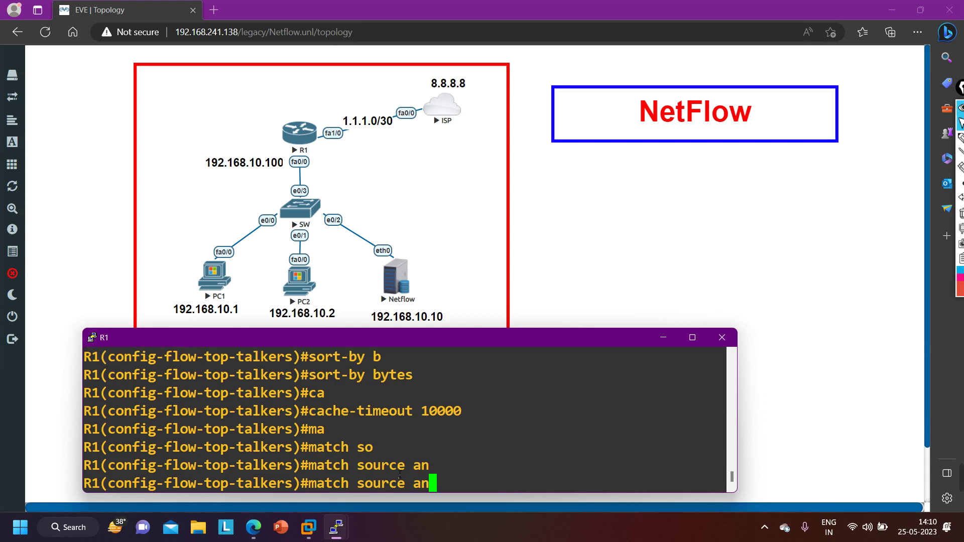
{"action": "key", "text": "BackSpace"}
{"action": "key", "text": "BackSpace"}
{"action": "type", "text": "?"}
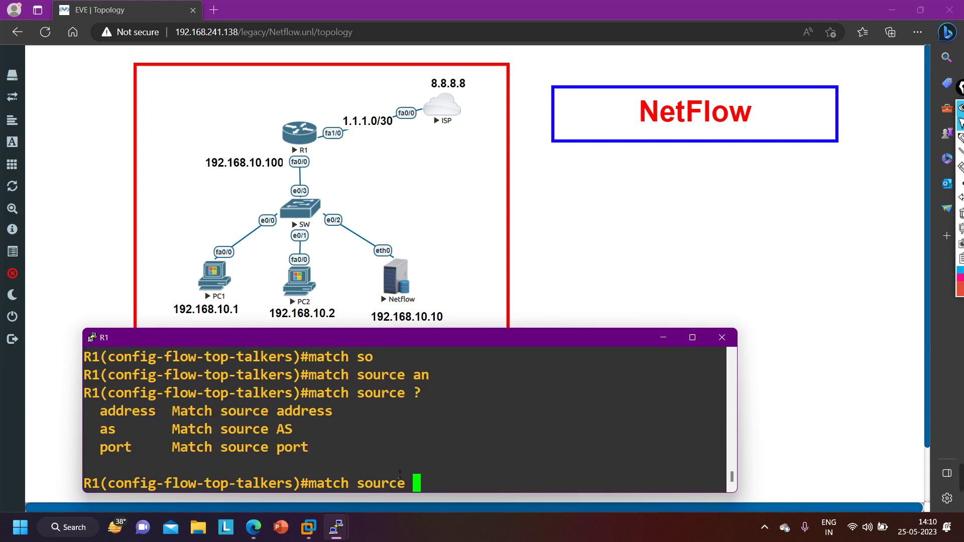
{"action": "type", "text": "ad"}
{"action": "key", "text": "Tab"}
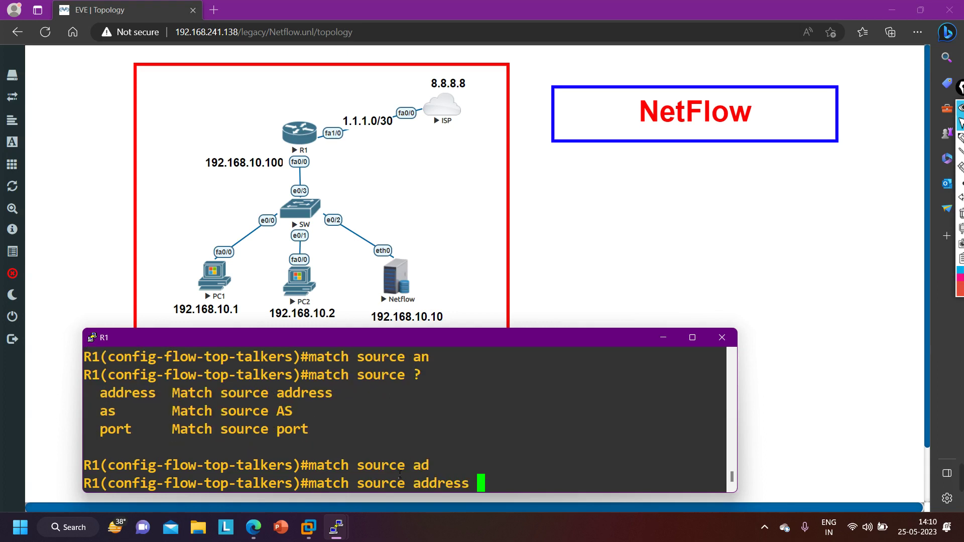
{"action": "type", "text": "an"}
{"action": "key", "text": "Tab"}
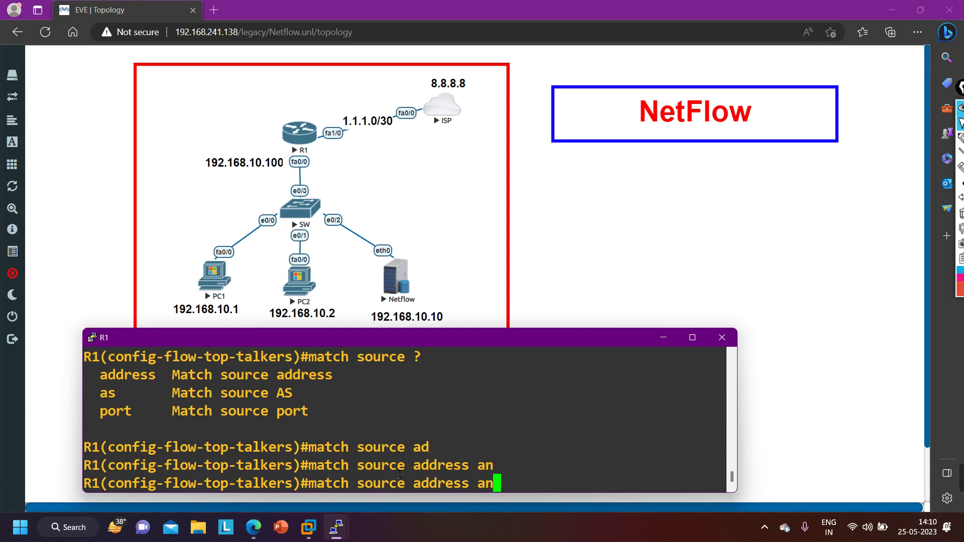
{"action": "key", "text": "BackSpace"}
{"action": "key", "text": "BackSpace"}
{"action": "type", "text": "0.0.0.0"}
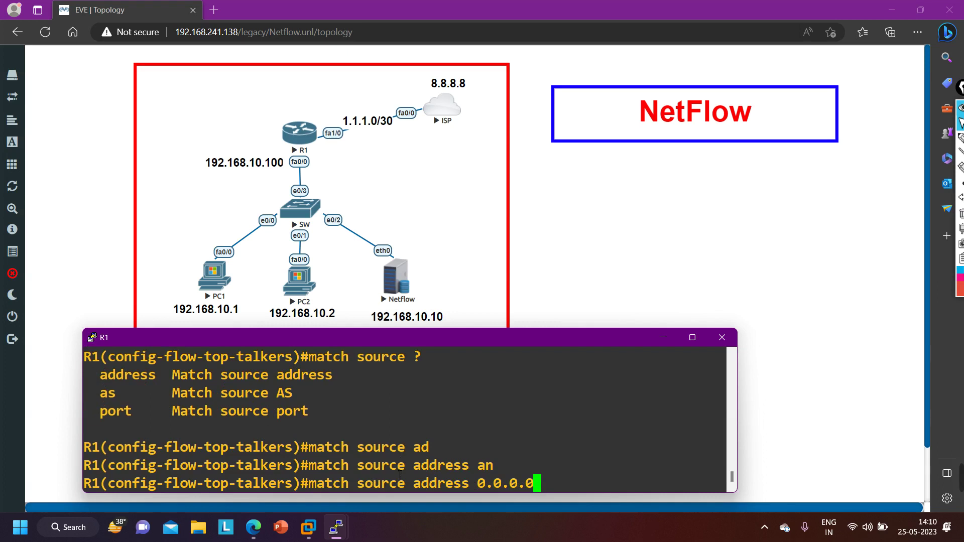
{"action": "key", "text": "BackSpace"}
{"action": "key", "text": "BackSpace"}
{"action": "key", "text": "BackSpace"}
{"action": "key", "text": "BackSpace"}
{"action": "key", "text": "BackSpace"}
{"action": "key", "text": "BackSpace"}
{"action": "key", "text": "BackSpace"}
{"action": "type", "text": "?"}
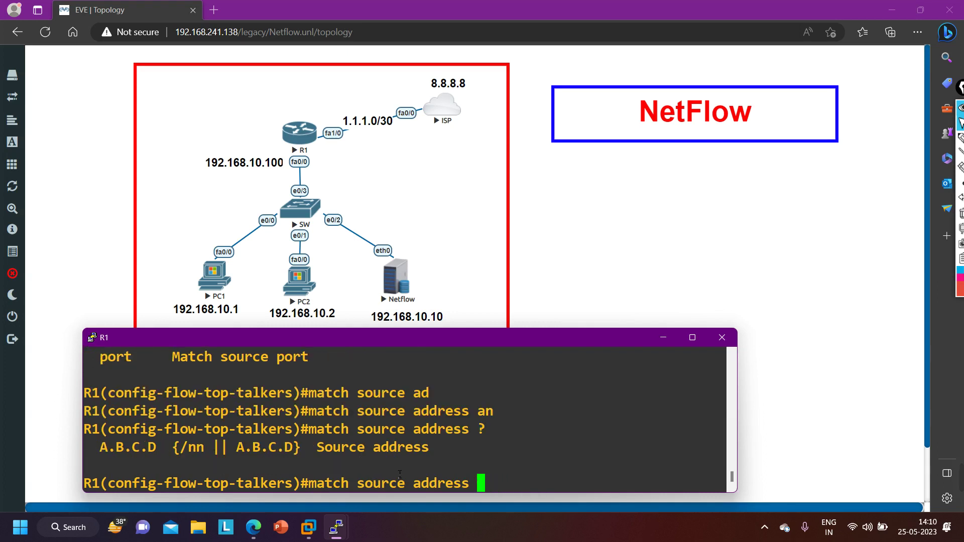
{"action": "type", "text": "0.0.0.0"}
{"action": "key", "text": "Return"}
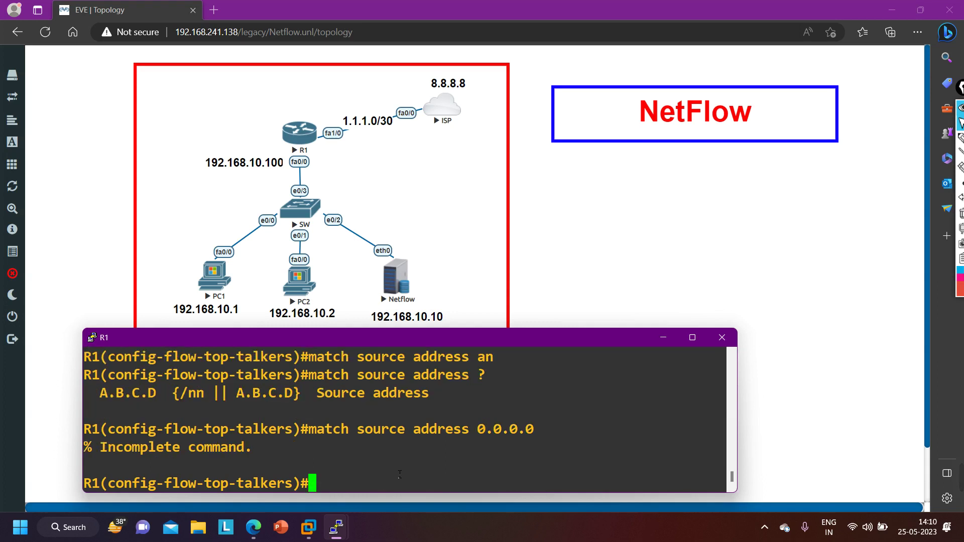
{"action": "key", "text": "Up"}
{"action": "type", "text": "?"}
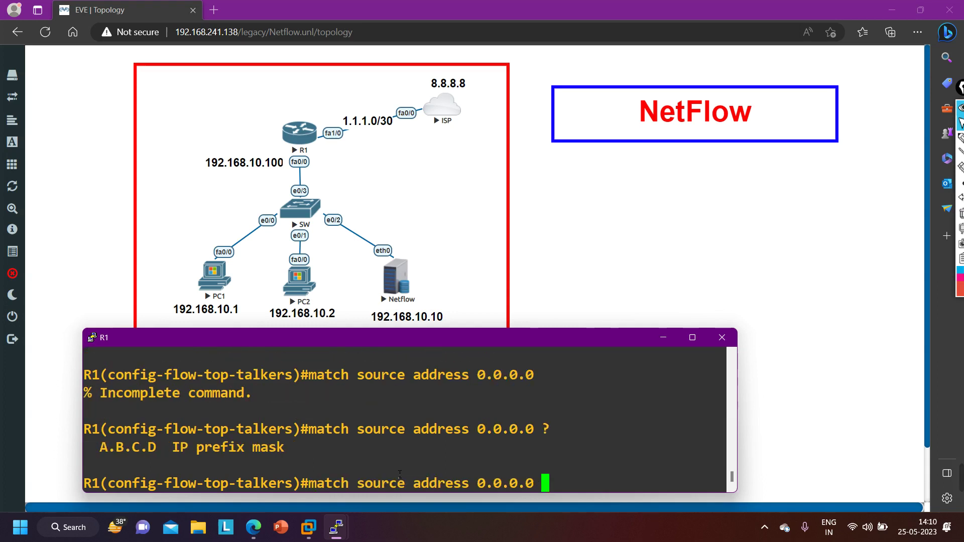
{"action": "type", "text": "0.0.0.0"}
{"action": "key", "text": "Return"}
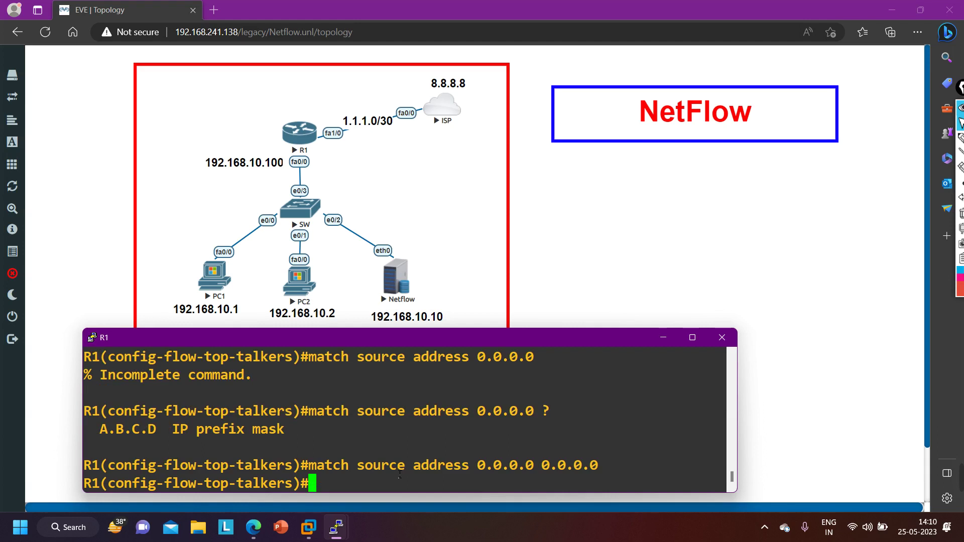
Try entering match destination 8.8.8.8 255.255.255.255 without the address keyword.
{"action": "type", "text": "ma"}
{"action": "key", "text": "Tab"}
{"action": "type", "text": "de"}
{"action": "key", "text": "Tab"}
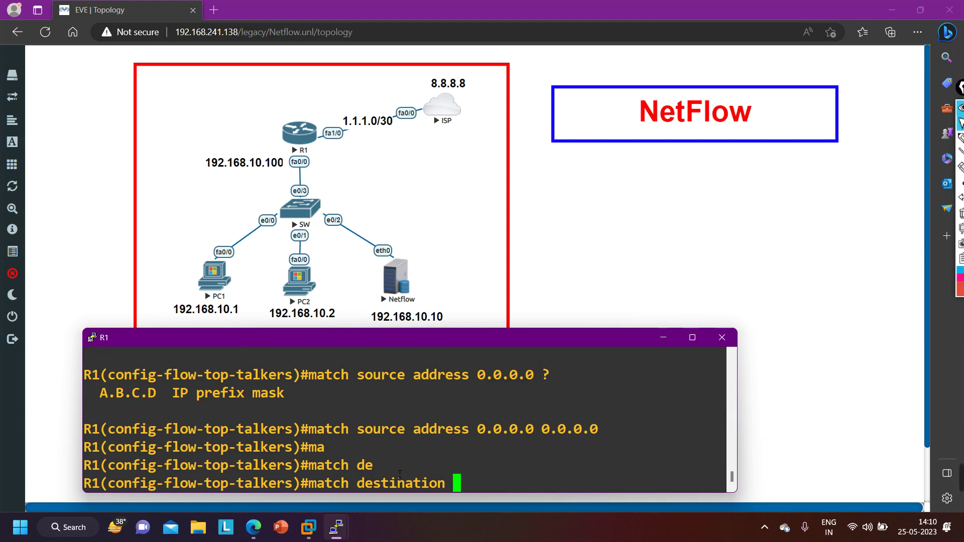
{"action": "type", "text": "8.8.8.8"}
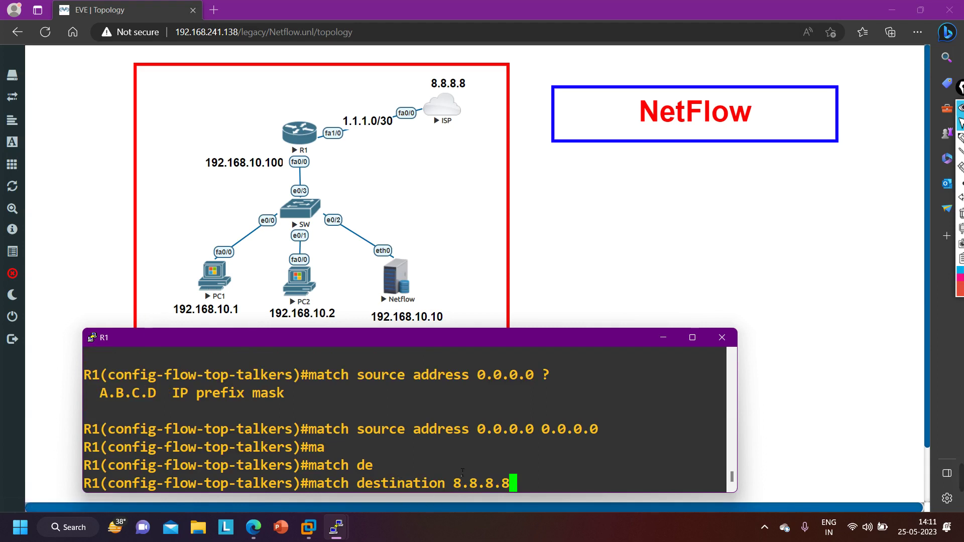
{"action": "left_click_drag", "start_coordinate": [476, 432], "coordinate": [608, 437]}
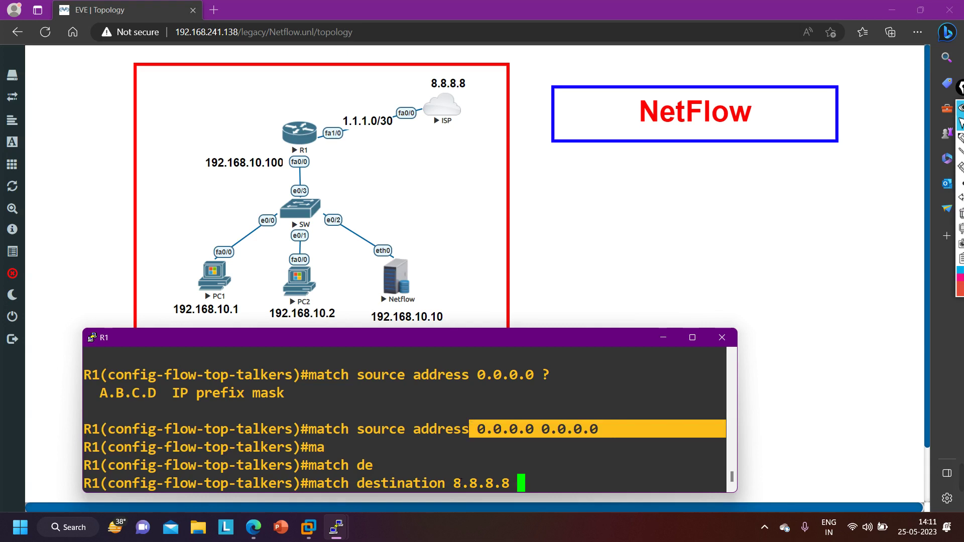
{"action": "type", "text": "255.255.2"}
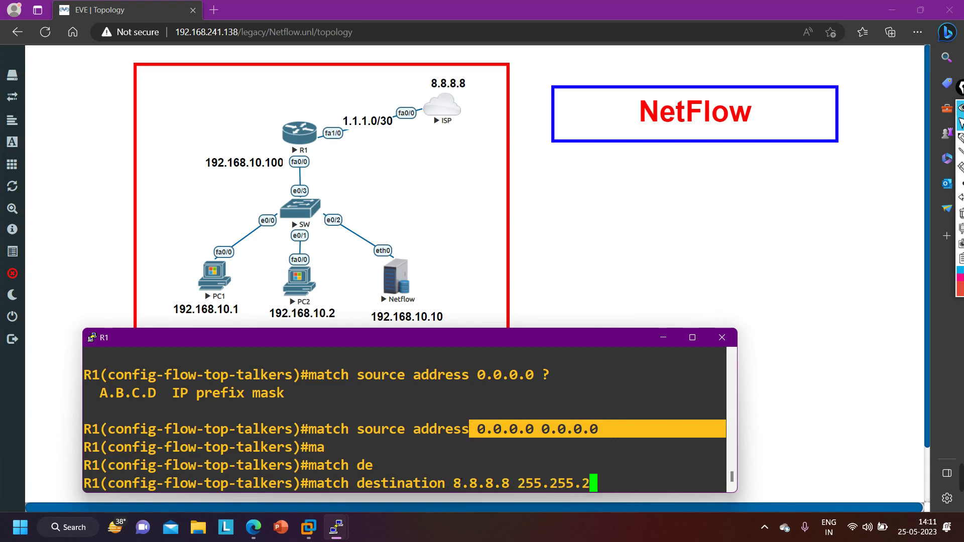
{"action": "type", "text": "55.255"}
{"action": "key", "text": "Return"}
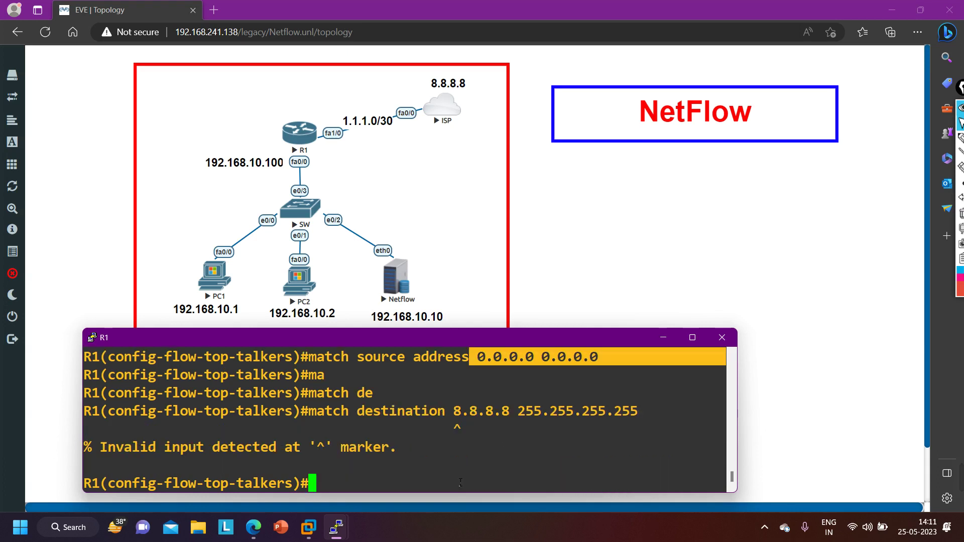
Recall the destination match and insert the address keyword found via ? help.
{"action": "key", "text": "Up"}
{"action": "key", "text": "BackSpace"}
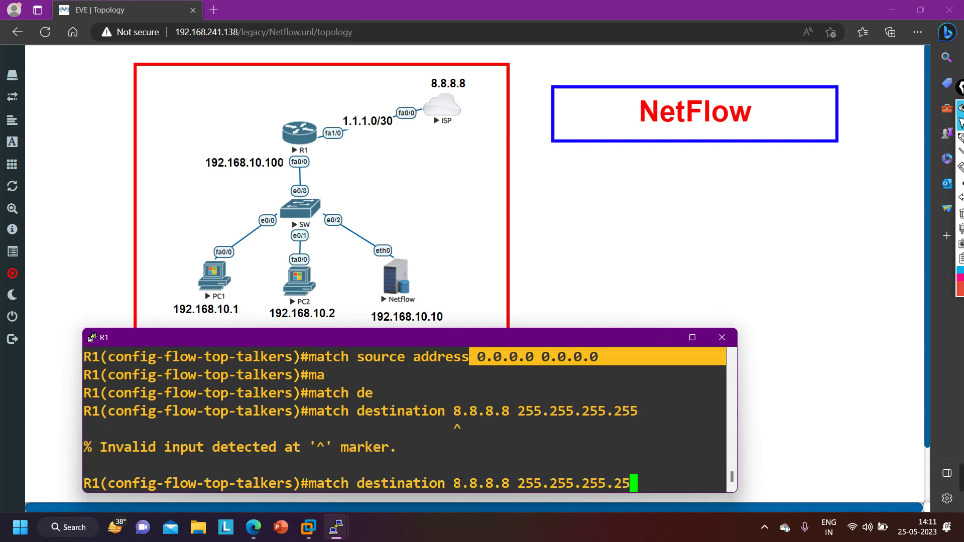
{"action": "key", "text": "BackSpace"}
{"action": "key", "text": "BackSpace"}
{"action": "key", "text": "BackSpace"}
{"action": "key", "text": "BackSpace"}
{"action": "key", "text": "BackSpace"}
{"action": "key", "text": "BackSpace"}
{"action": "key", "text": "BackSpace"}
{"action": "key", "text": "BackSpace"}
{"action": "key", "text": "BackSpace"}
{"action": "key", "text": "BackSpace"}
{"action": "key", "text": "BackSpace"}
{"action": "key", "text": "BackSpace"}
{"action": "key", "text": "BackSpace"}
{"action": "key", "text": "BackSpace"}
{"action": "type", "text": "?"}
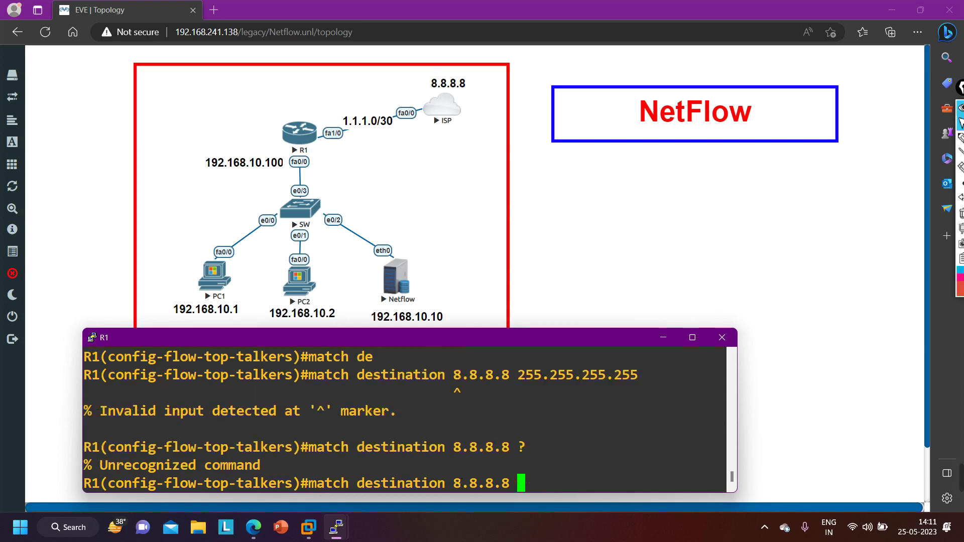
{"action": "key", "text": "BackSpace"}
{"action": "key", "text": "BackSpace"}
{"action": "key", "text": "BackSpace"}
{"action": "key", "text": "BackSpace"}
{"action": "key", "text": "BackSpace"}
{"action": "key", "text": "BackSpace"}
{"action": "key", "text": "BackSpace"}
{"action": "key", "text": "BackSpace"}
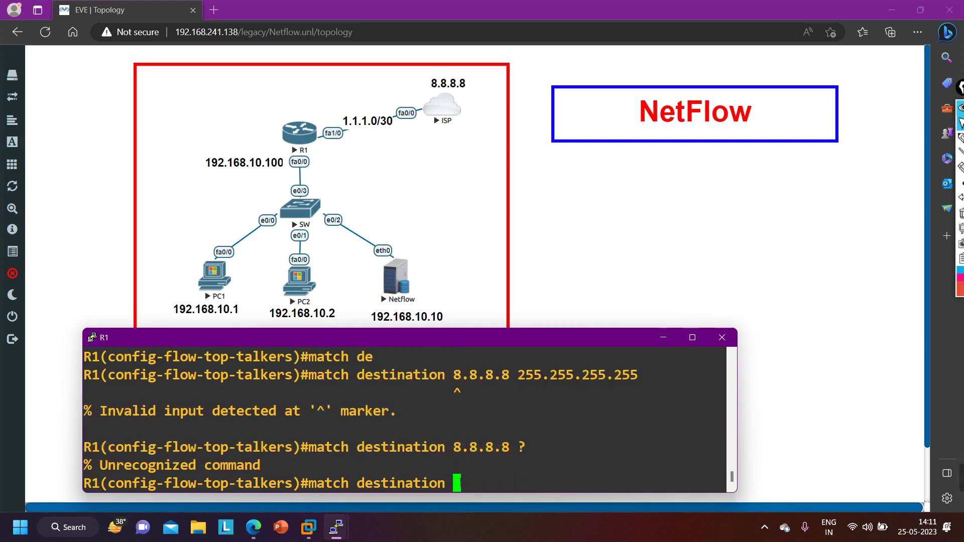
{"action": "type", "text": "ad"}
{"action": "key", "text": "Tab"}
{"action": "type", "text": "8.8.8.8 "}
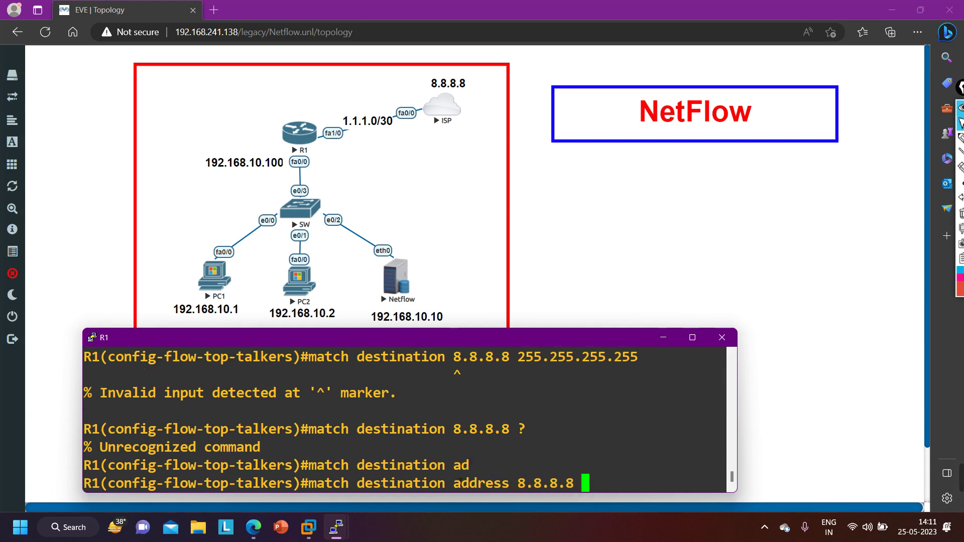
{"action": "type", "text": "B?"}
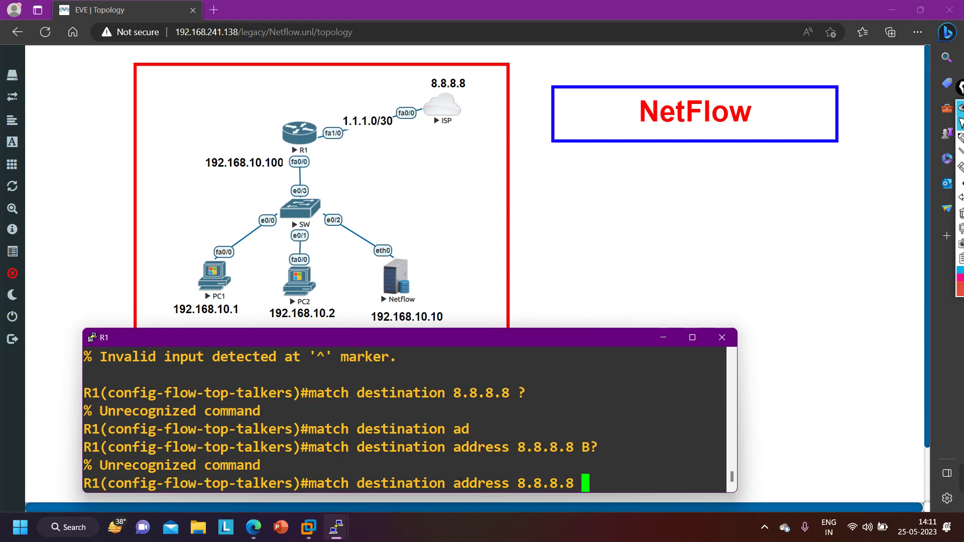
{"action": "key", "text": "BackSpace"}
{"action": "key", "text": "BackSpace"}
{"action": "key", "text": "BackSpace"}
{"action": "key", "text": "BackSpace"}
{"action": "key", "text": "BackSpace"}
{"action": "key", "text": "BackSpace"}
{"action": "key", "text": "BackSpace"}
{"action": "key", "text": "BackSpace"}
{"action": "key", "text": "BackSpace"}
{"action": "key", "text": "BackSpace"}
{"action": "key", "text": "Tab"}
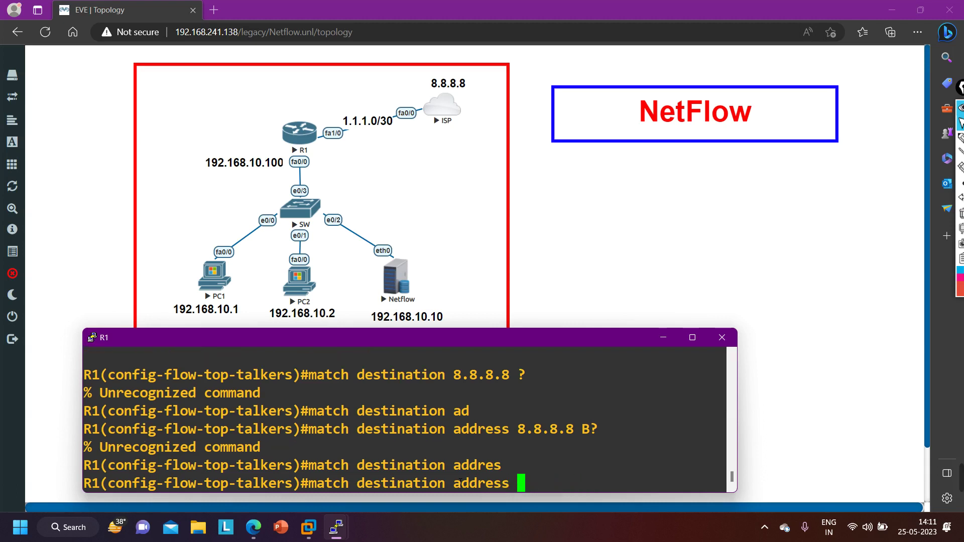
Submit match destination address 8.8.8.8 255.255.255.255 and highlight the accepted address.
{"action": "type", "text": "?"}
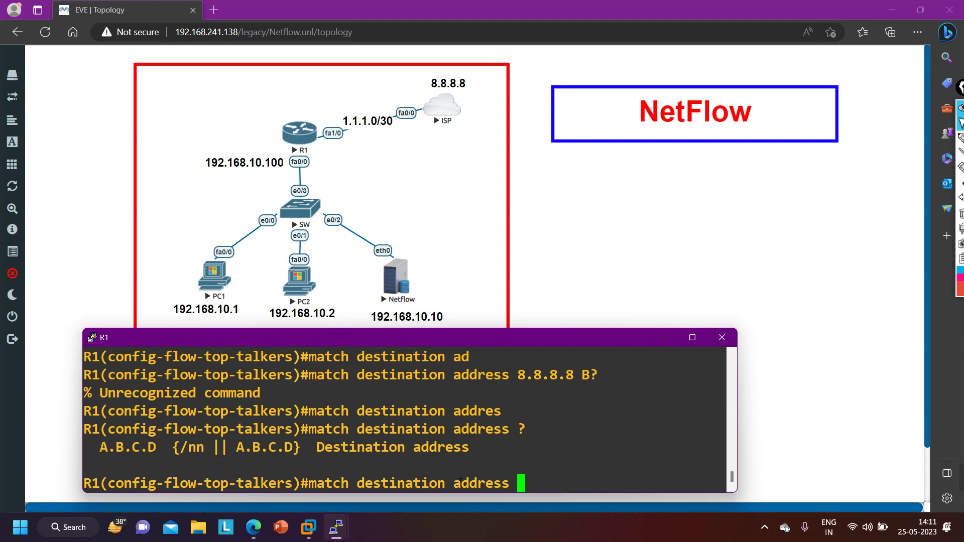
{"action": "type", "text": "8.8.8"}
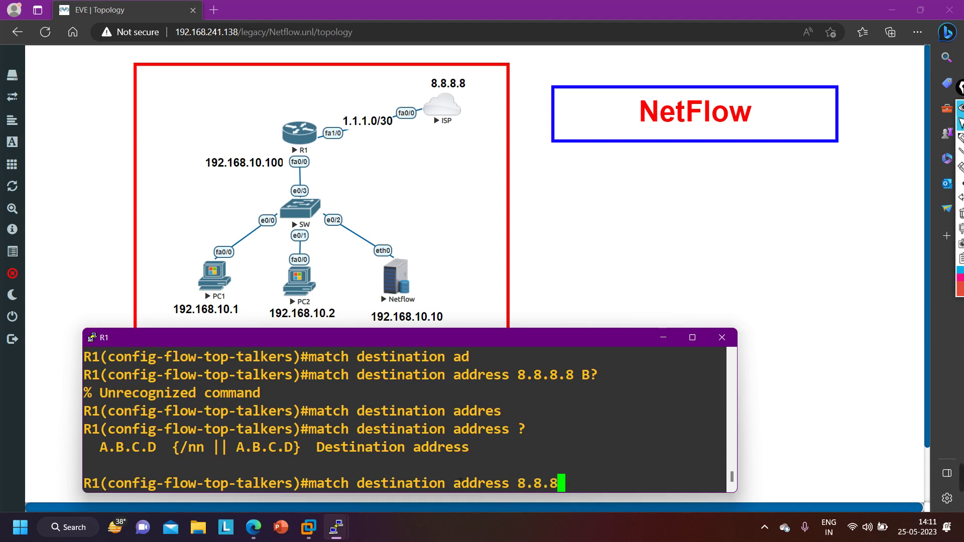
{"action": "type", "text": "./"}
{"action": "key", "text": "BackSpace"}
{"action": "type", "text": "8 ?"}
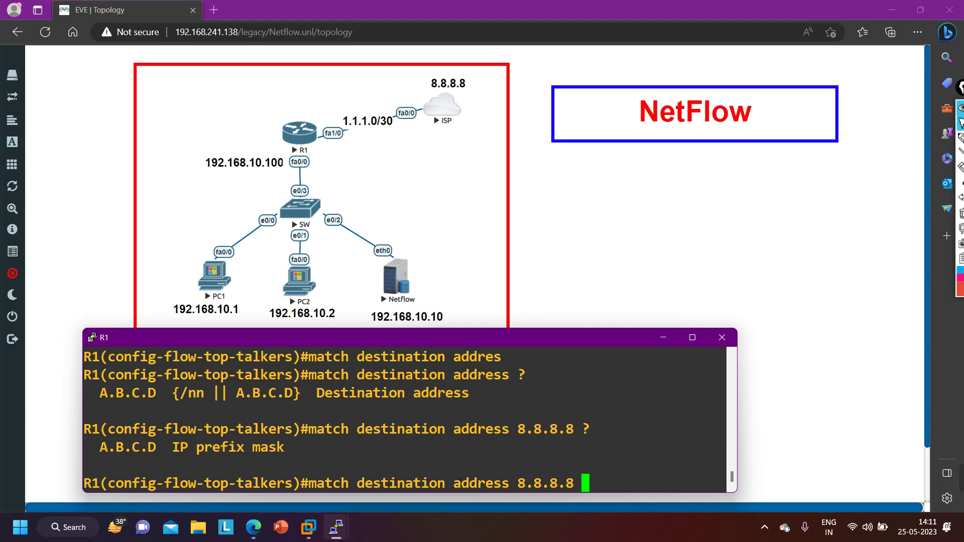
{"action": "type", "text": "255.255.2"}
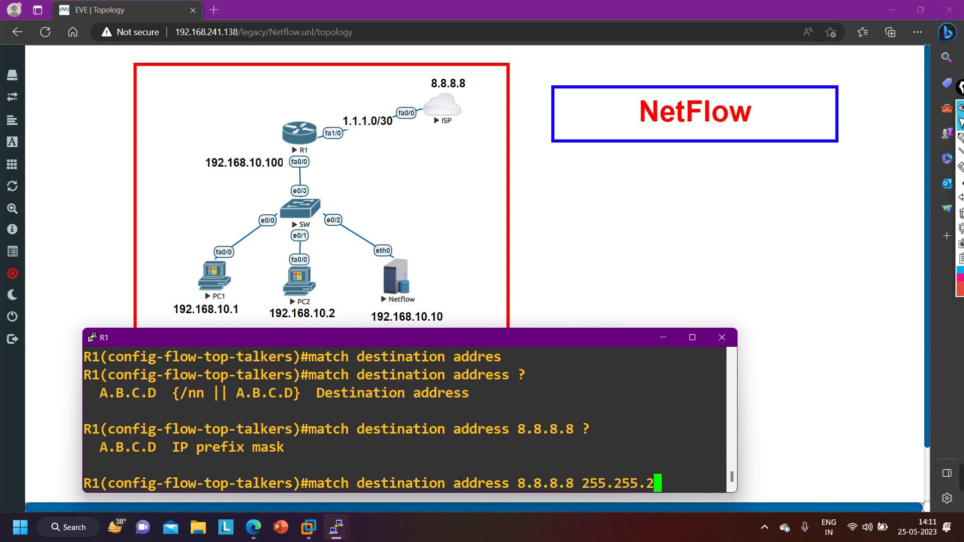
{"action": "type", "text": "55.255"}
{"action": "key", "text": "Return"}
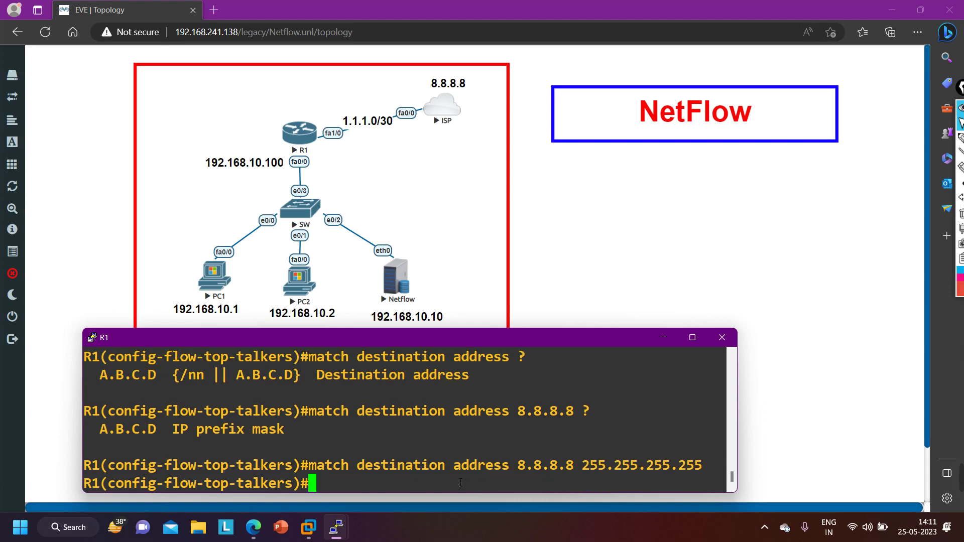
{"action": "left_click_drag", "start_coordinate": [502, 467], "coordinate": [582, 467]}
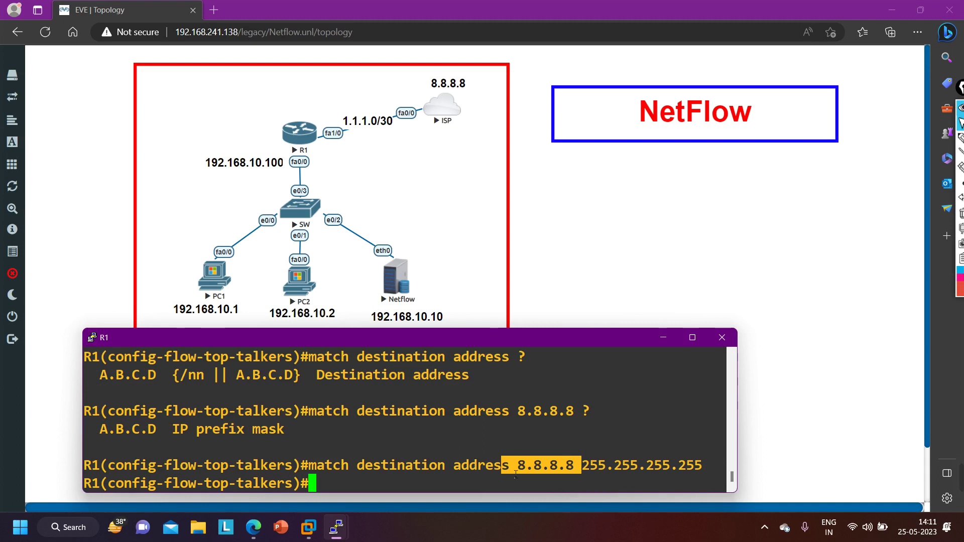
{"action": "left_click_drag", "start_coordinate": [510, 468], "coordinate": [579, 470]}
{"action": "key", "text": "Return"}
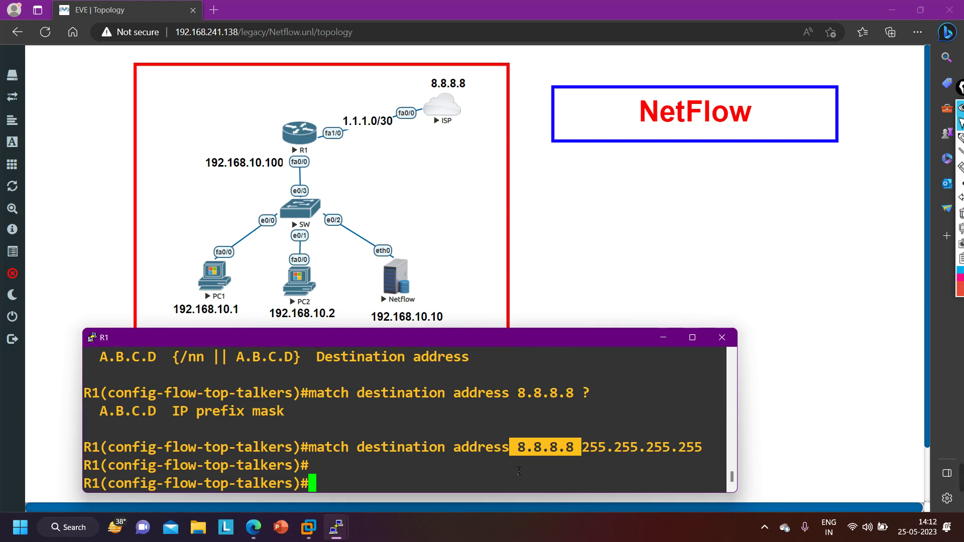
Add match protocol 1 (ICMP) to R1's top-talkers after checking options with ?
{"action": "type", "text": "m"}
{"action": "type", "text": "a"}
{"action": "key", "text": "Tab"}
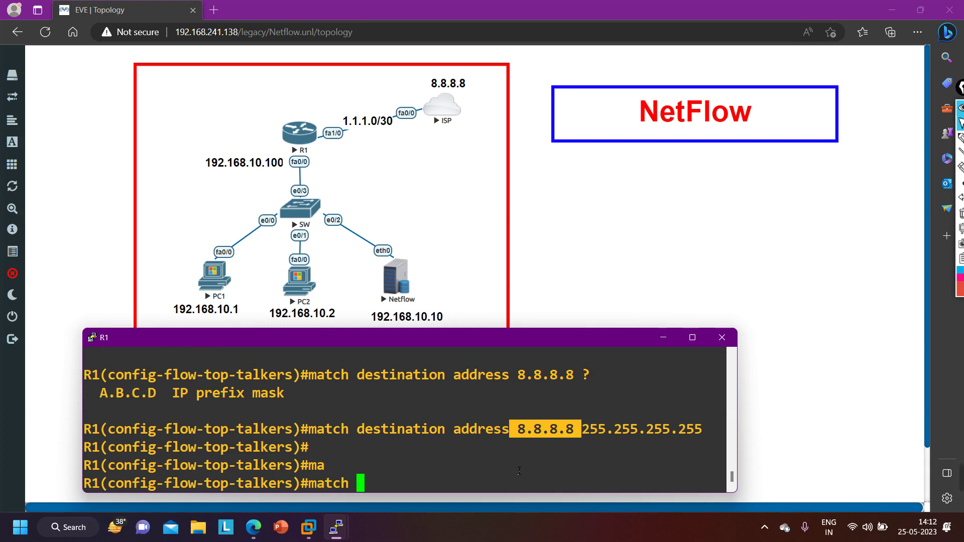
{"action": "type", "text": "pr"}
{"action": "key", "text": "Tab"}
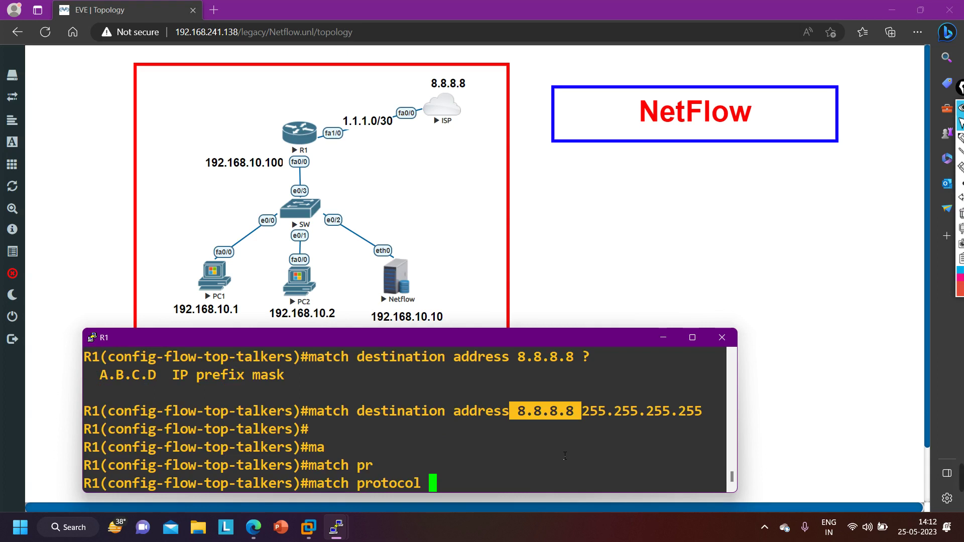
{"action": "type", "text": "1"}
{"action": "key", "text": "BackSpace"}
{"action": "type", "text": "?"}
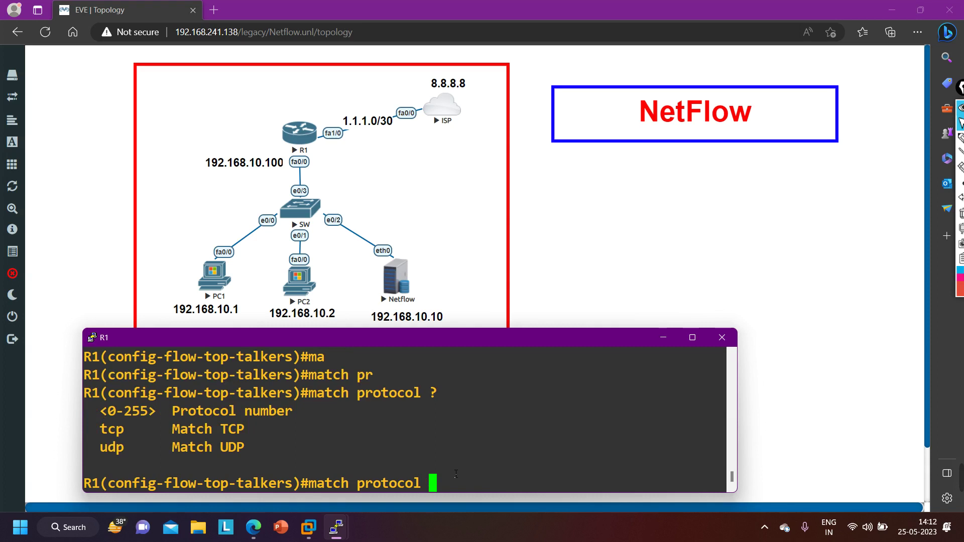
{"action": "key", "text": "BackSpace"}
{"action": "key", "text": "BackSpace"}
{"action": "key", "text": "BackSpace"}
{"action": "key", "text": "BackSpace"}
{"action": "key", "text": "BackSpace"}
{"action": "key", "text": "BackSpace"}
{"action": "key", "text": "BackSpace"}
{"action": "key", "text": "BackSpace"}
{"action": "key", "text": "BackSpace"}
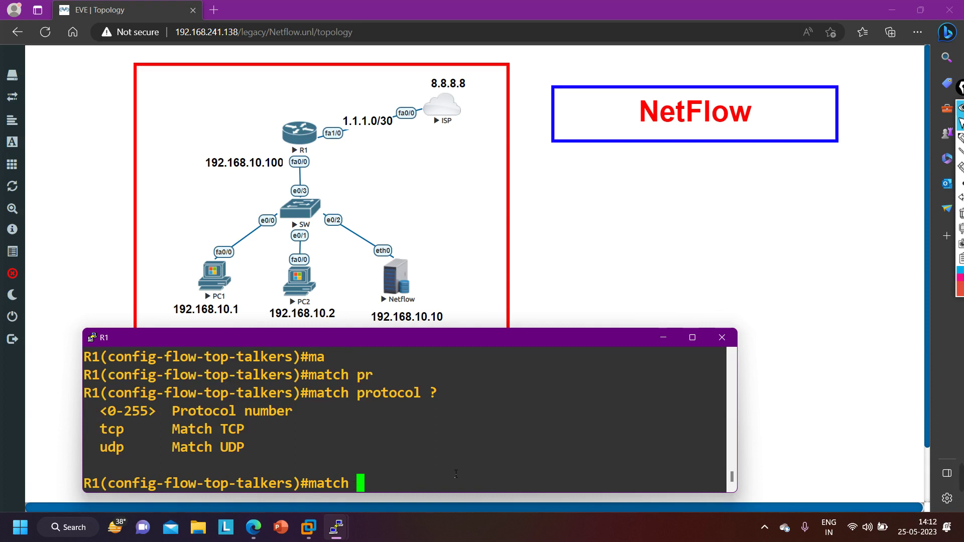
{"action": "type", "text": "?"}
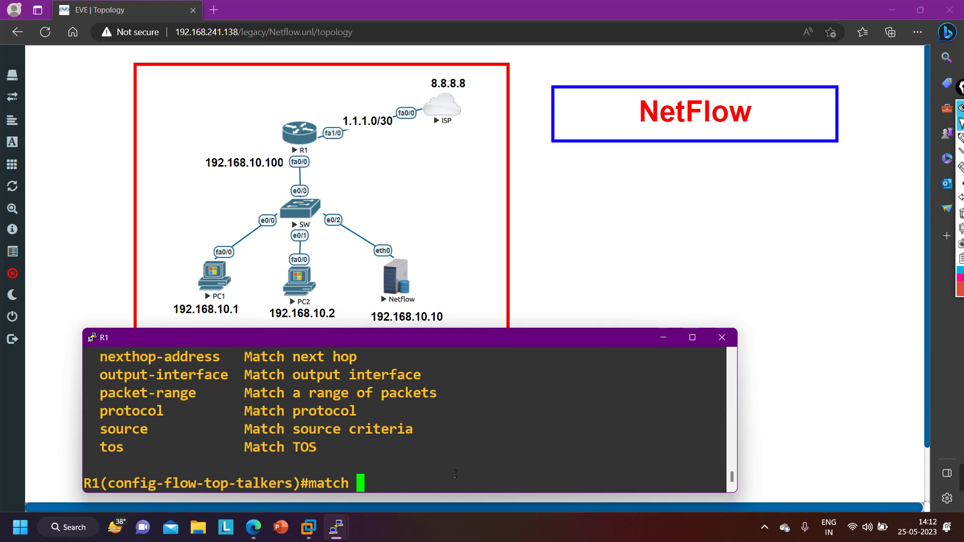
{"action": "type", "text": "pro"}
{"action": "key", "text": "Tab"}
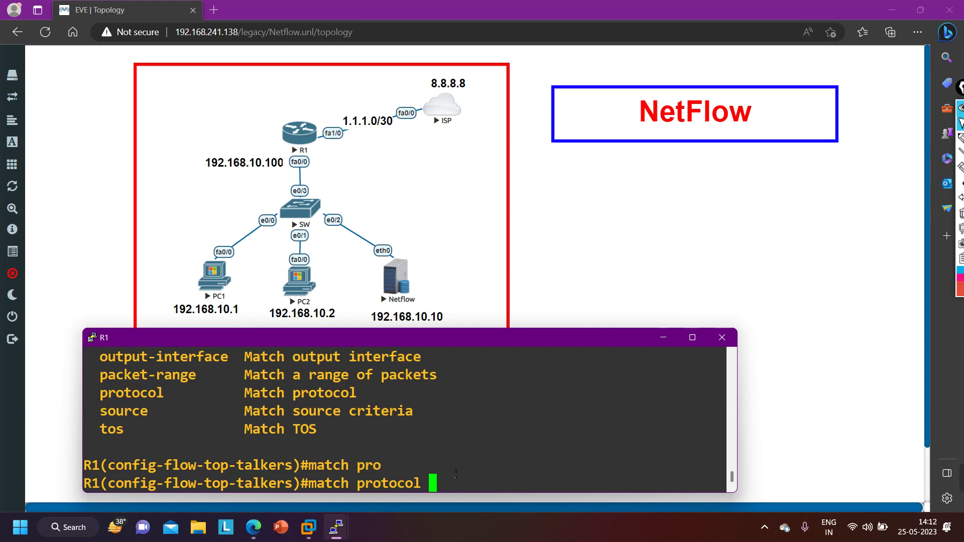
{"action": "type", "text": "?"}
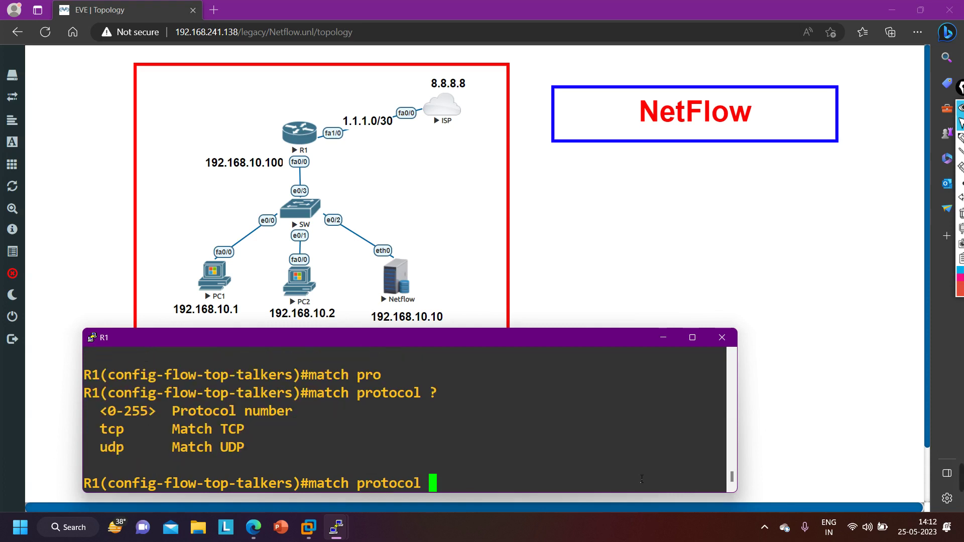
{"action": "left_click_drag", "start_coordinate": [100, 411], "coordinate": [73, 425]}
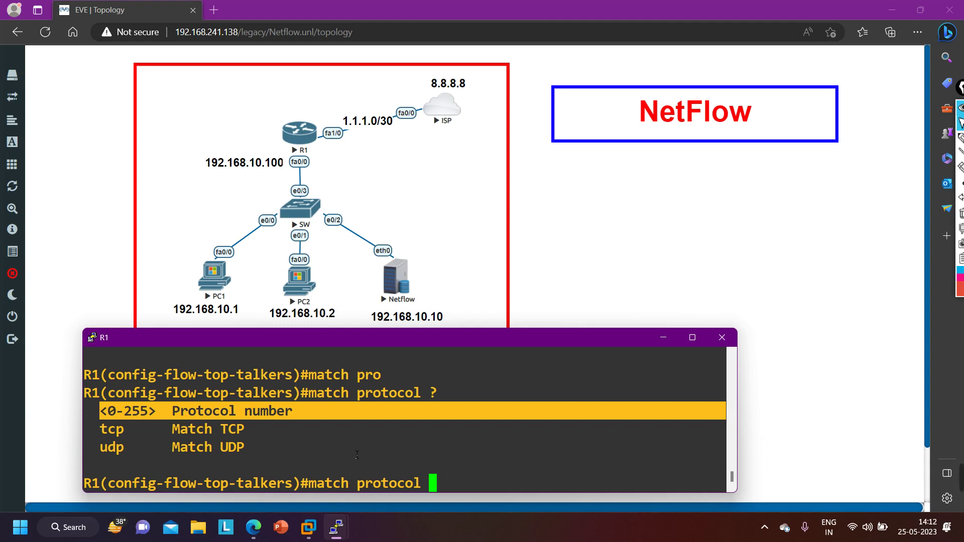
{"action": "type", "text": "1"}
{"action": "key", "text": "Return"}
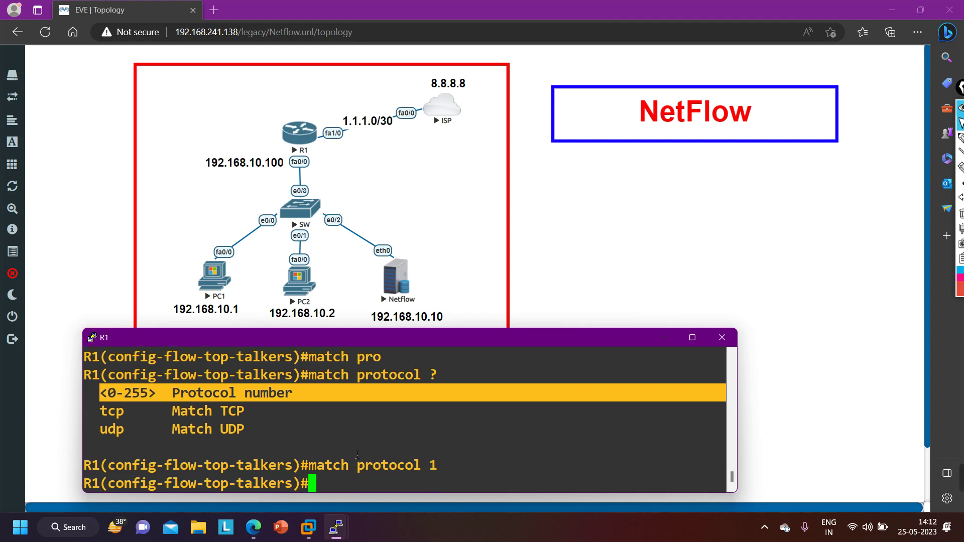
{"action": "key", "text": "Return"}
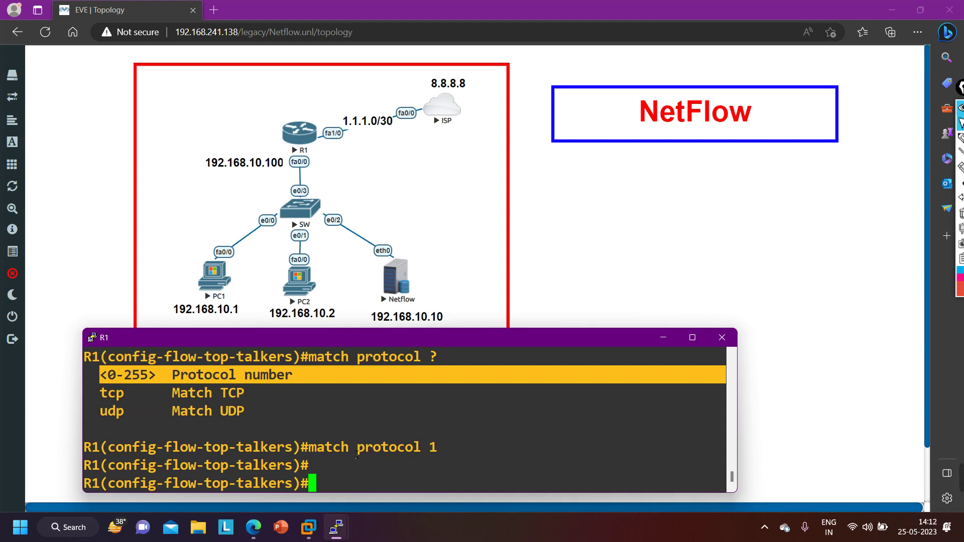
Exit config mode and run show ip flow top-talkers, which reports '% Cache is empty'.
{"action": "key", "text": "ctrl+z"}
{"action": "key", "text": "Return"}
{"action": "key", "text": "Return"}
{"action": "key", "text": "Return"}
{"action": "key", "text": "Return"}
{"action": "key", "text": "Return"}
{"action": "key", "text": "Return"}
{"action": "key", "text": "Return"}
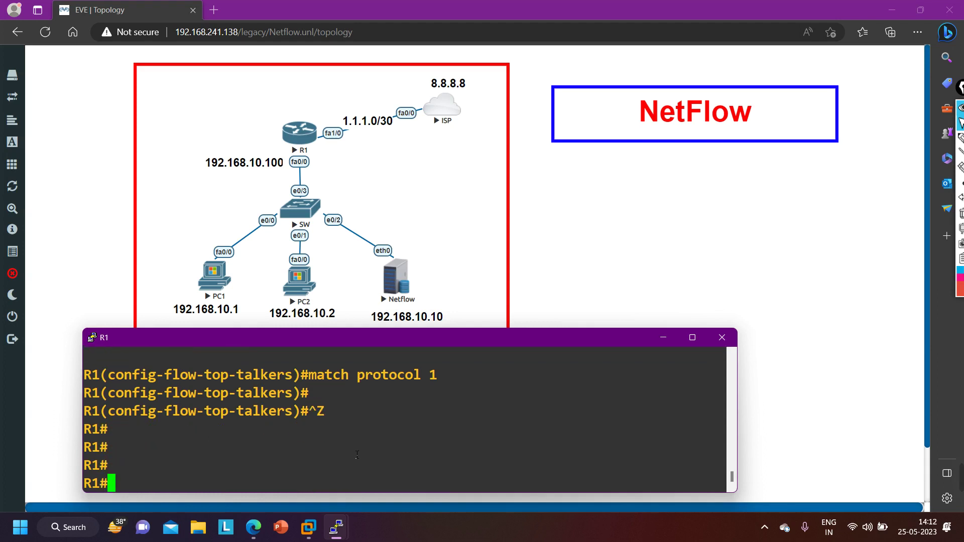
{"action": "type", "text": "sh"}
{"action": "key", "text": "Tab"}
{"action": "type", "text": "i"}
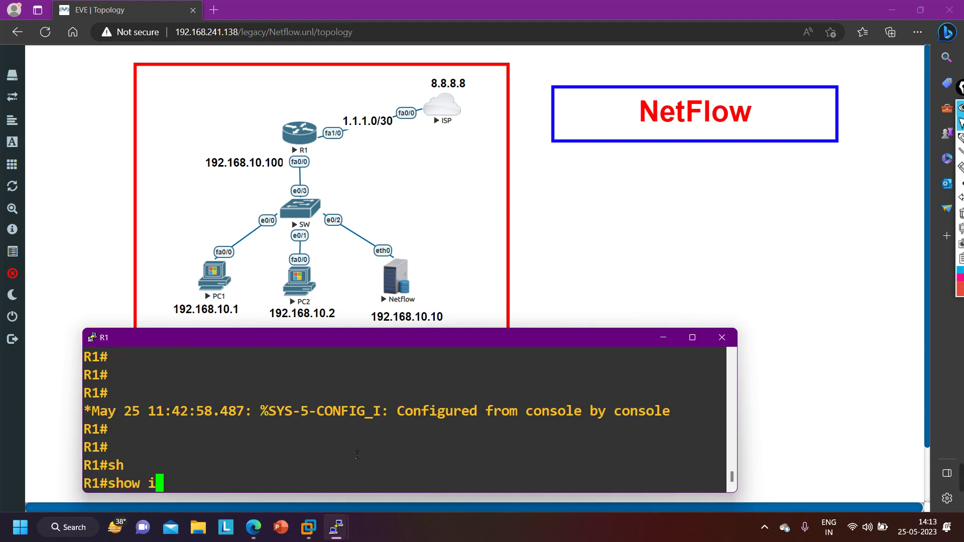
{"action": "type", "text": "p flo"}
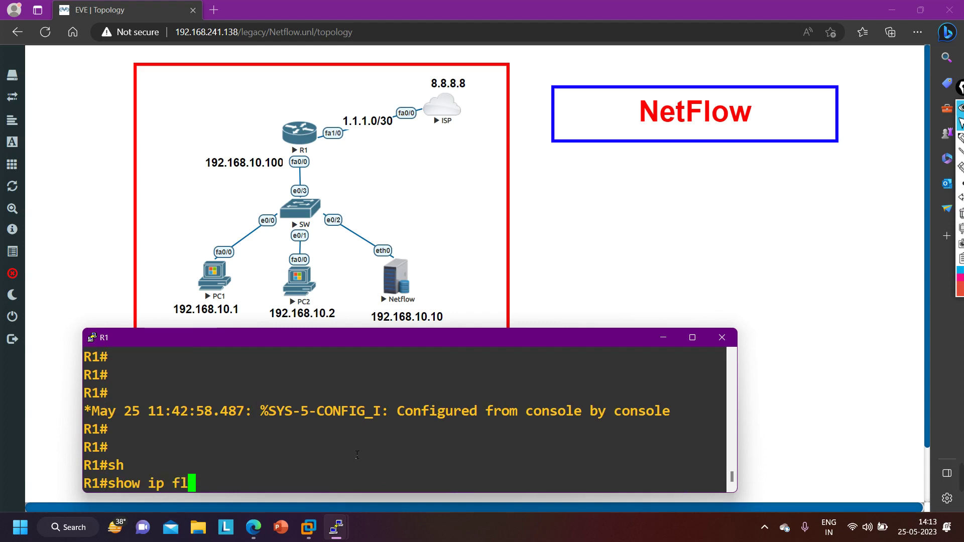
{"action": "key", "text": "Tab"}
{"action": "type", "text": "to"}
{"action": "key", "text": "Tab"}
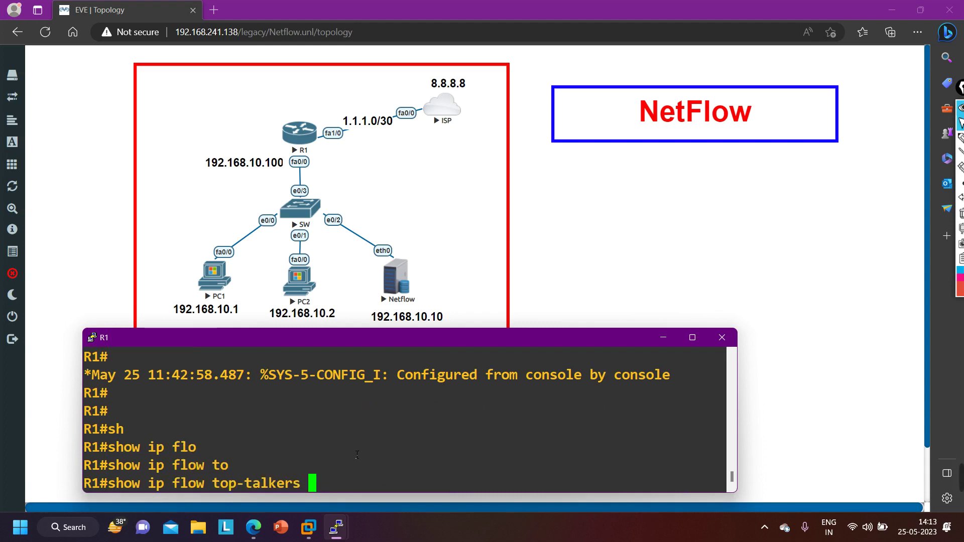
{"action": "key", "text": "Return"}
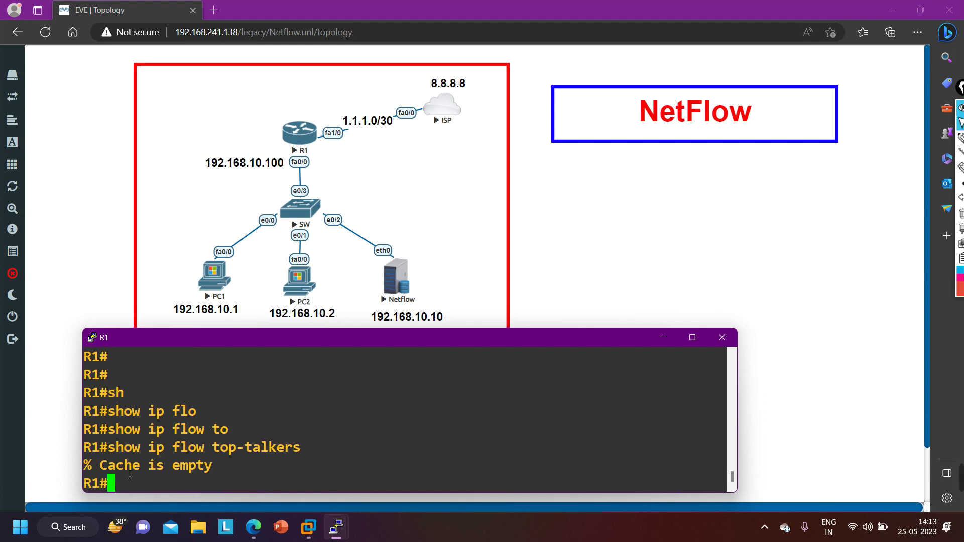
{"action": "left_click_drag", "start_coordinate": [101, 466], "coordinate": [238, 468]}
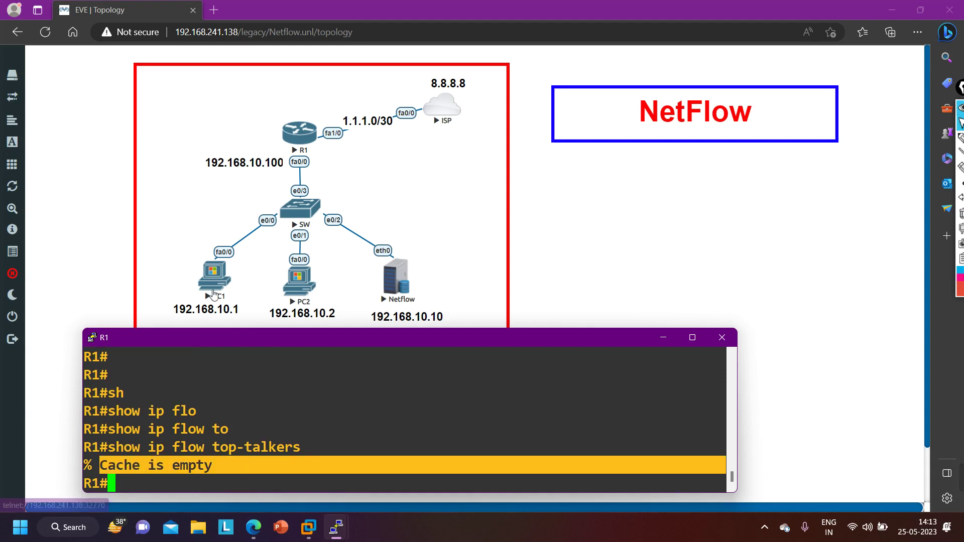
Bring PC1's console forward and clear the recalled telnet command line.
{"action": "mouse_move", "coordinate": [335, 539]}
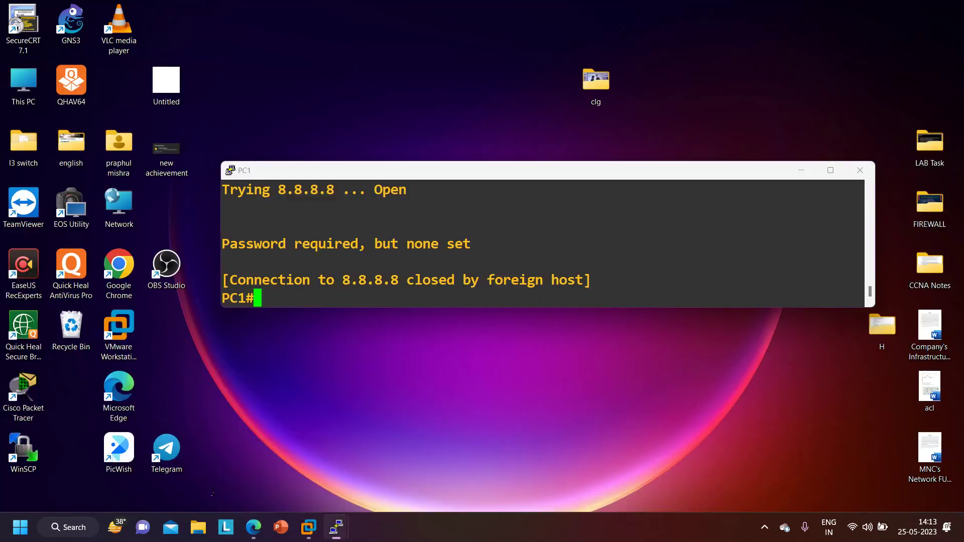
{"action": "left_click", "coordinate": [208, 487]}
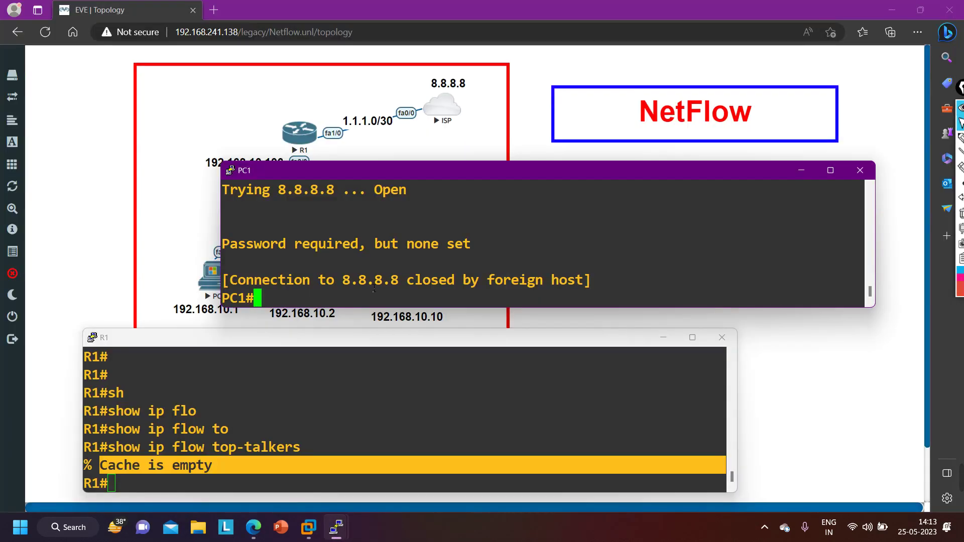
{"action": "key", "text": "Up"}
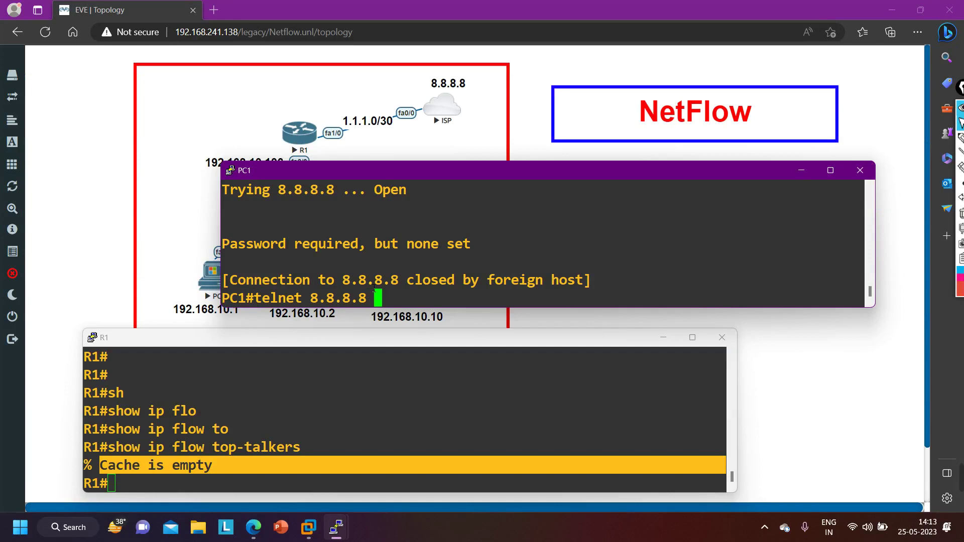
{"action": "type", "text": "re"}
{"action": "key", "text": "Tab"}
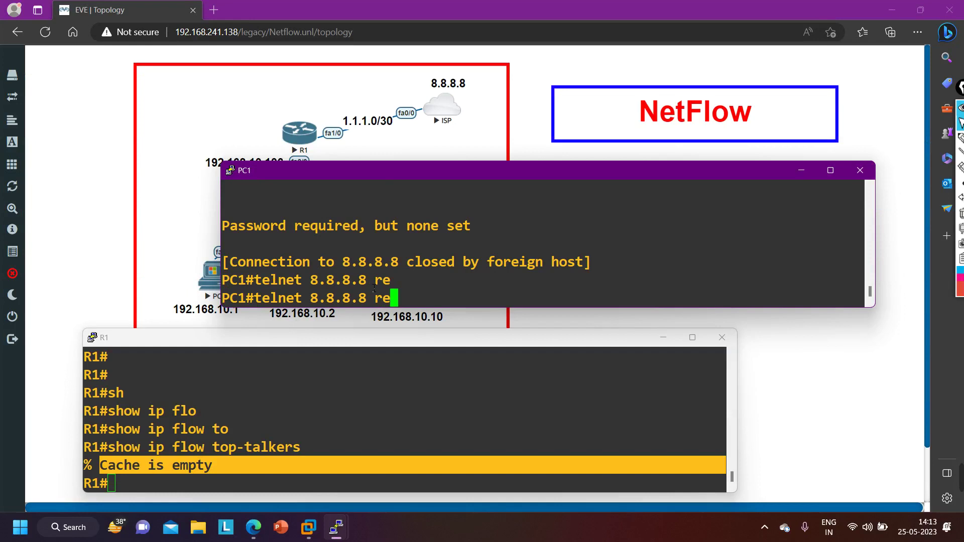
{"action": "type", "text": "p"}
{"action": "key", "text": "Tab"}
{"action": "key", "text": "BackSpace"}
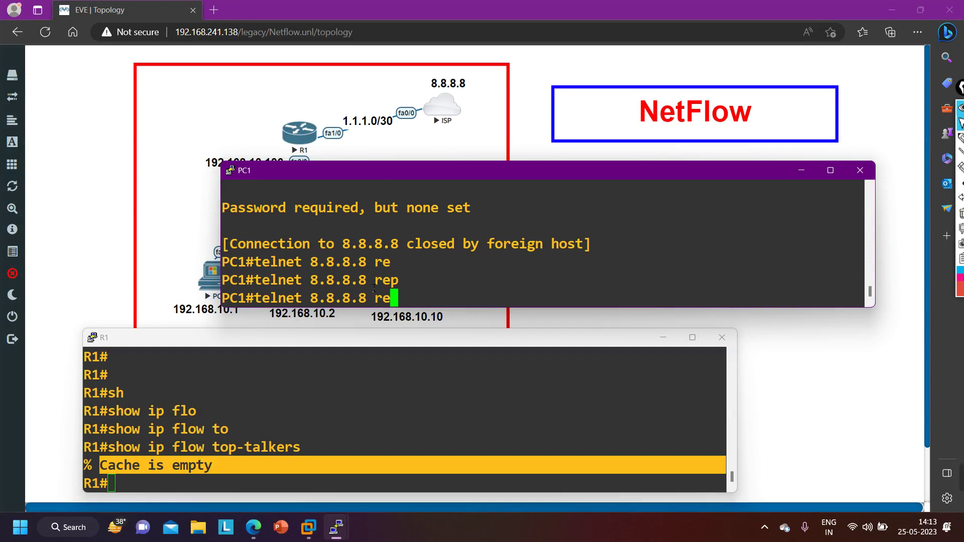
{"action": "key", "text": "BackSpace"}
{"action": "key", "text": "BackSpace"}
{"action": "key", "text": "BackSpace"}
{"action": "key", "text": "BackSpace"}
{"action": "key", "text": "BackSpace"}
{"action": "key", "text": "BackSpace"}
{"action": "key", "text": "BackSpace"}
{"action": "key", "text": "BackSpace"}
{"action": "key", "text": "BackSpace"}
{"action": "key", "text": "BackSpace"}
{"action": "key", "text": "BackSpace"}
{"action": "key", "text": "BackSpace"}
{"action": "key", "text": "BackSpace"}
{"action": "key", "text": "BackSpace"}
{"action": "key", "text": "BackSpace"}
{"action": "key", "text": "BackSpace"}
{"action": "key", "text": "BackSpace"}
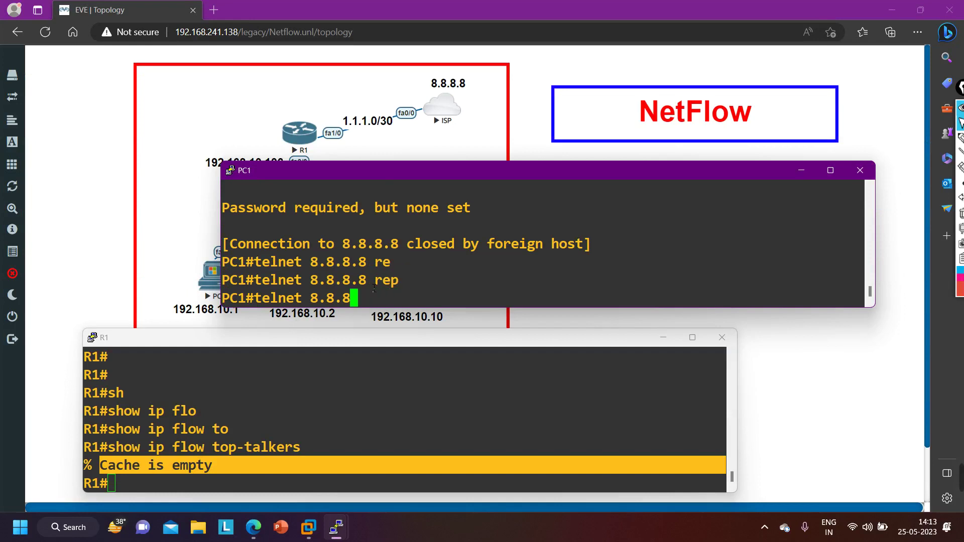
Type ping 8.8.8.8 repeat 100 at PC1's prompt without running it.
{"action": "type", "text": "ping"}
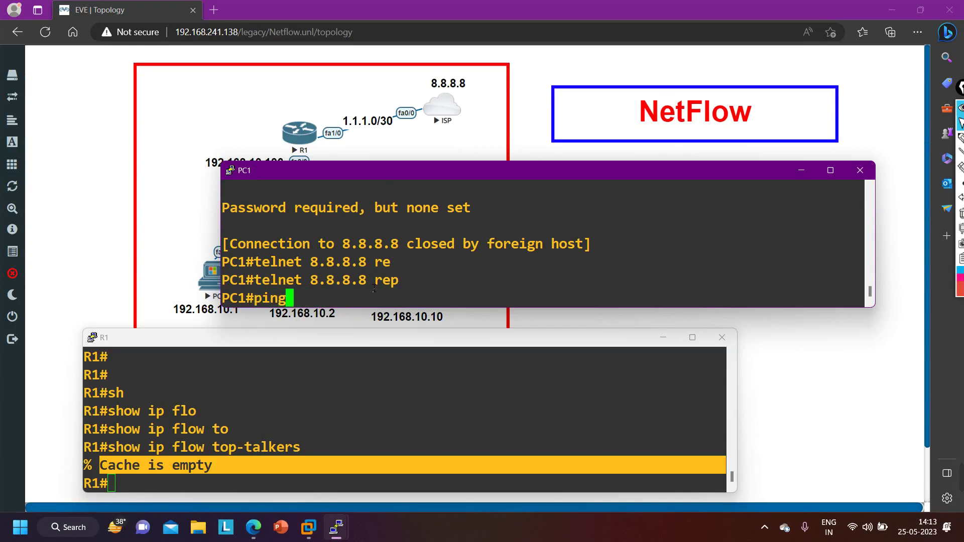
{"action": "type", "text": " 8.8.8.8 re"}
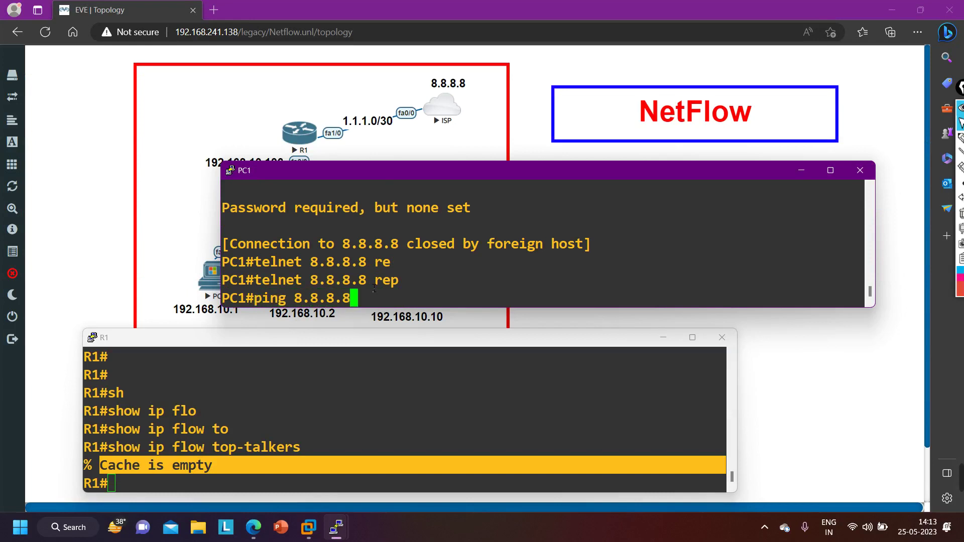
{"action": "key", "text": "Tab"}
{"action": "type", "text": "100"}
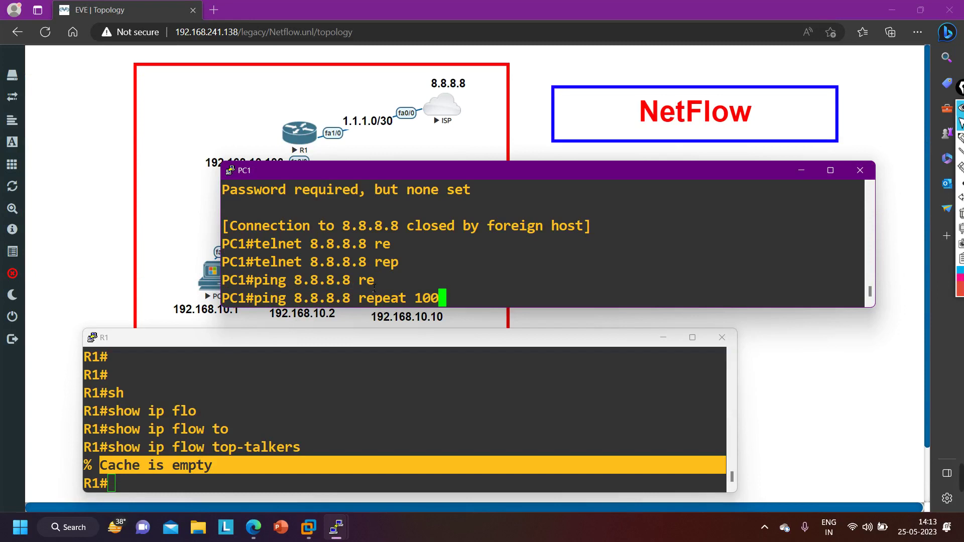
On PC2, enter privileged mode with en and type ping 8.8.8.8 repeat 1000.
{"action": "left_click", "coordinate": [329, 499]}
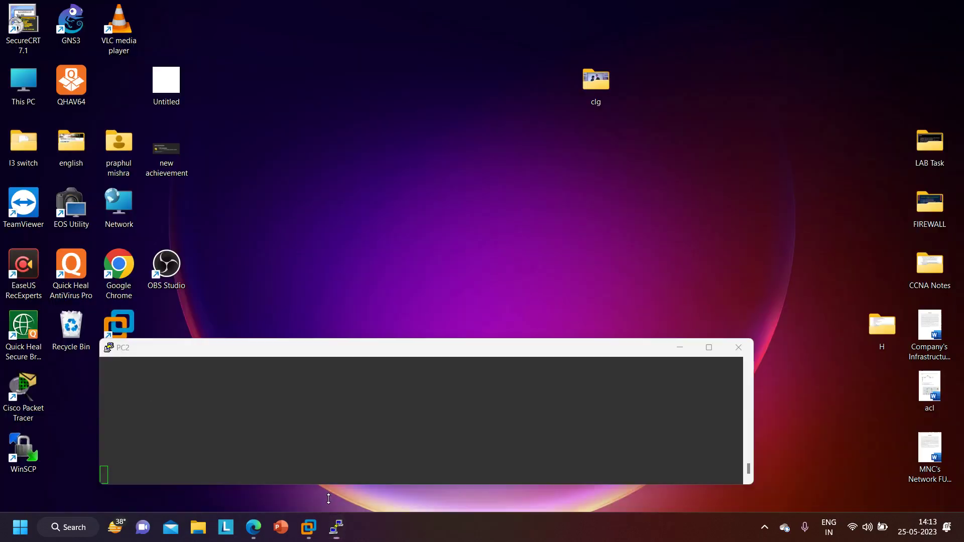
{"action": "left_click", "coordinate": [329, 498]}
{"action": "key", "text": "Return"}
{"action": "key", "text": "Return"}
{"action": "key", "text": "Return"}
{"action": "key", "text": "Return"}
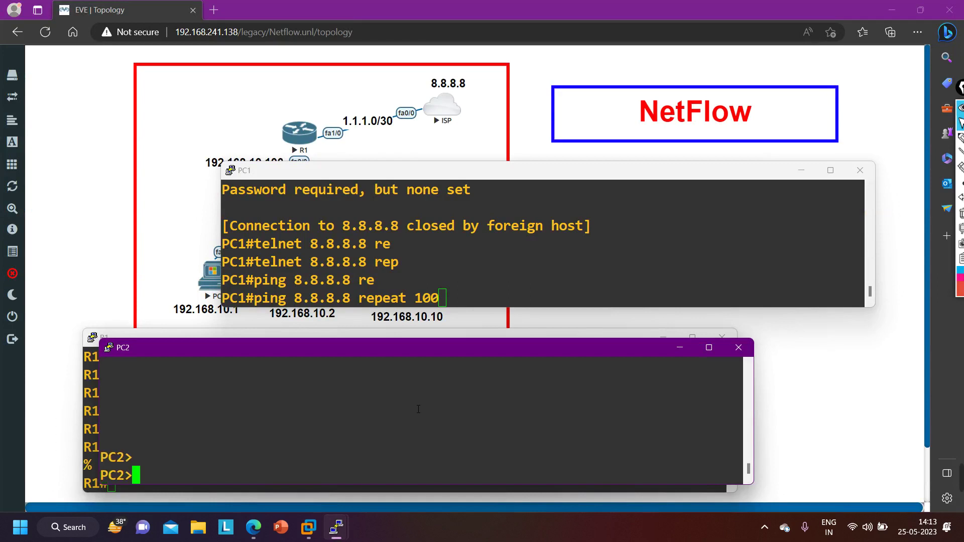
{"action": "type", "text": "en"}
{"action": "key", "text": "Return"}
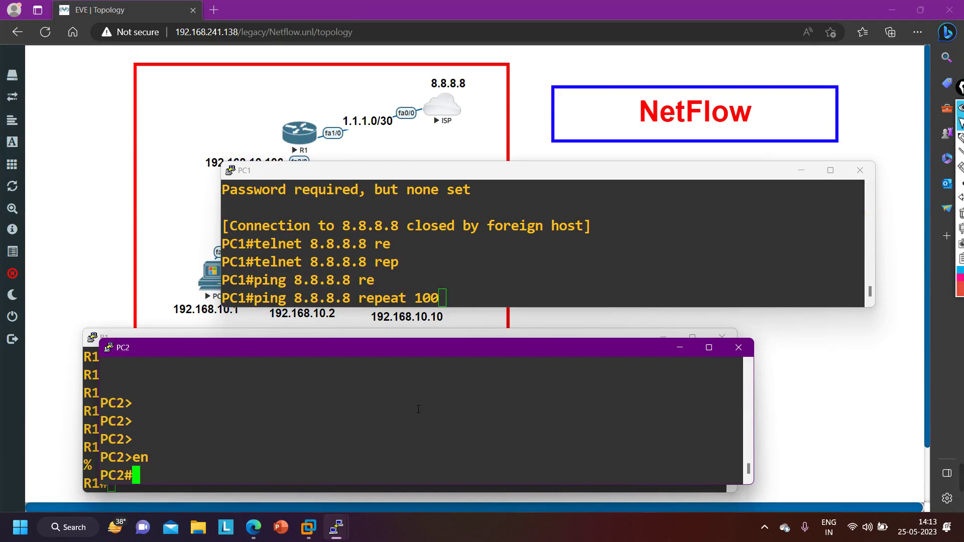
{"action": "type", "text": "ping 8.8.8.8 "}
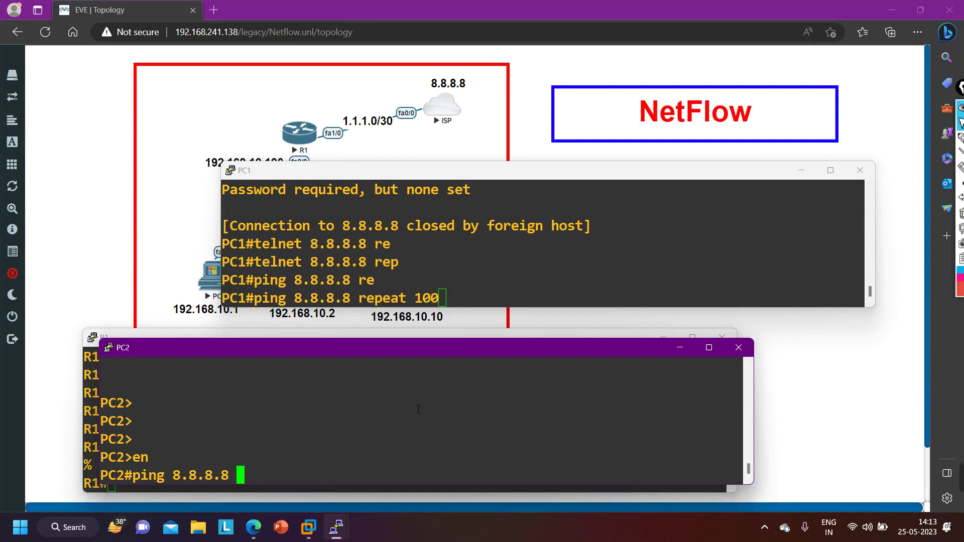
{"action": "type", "text": "re"}
{"action": "key", "text": "Tab"}
{"action": "type", "text": "1000"}
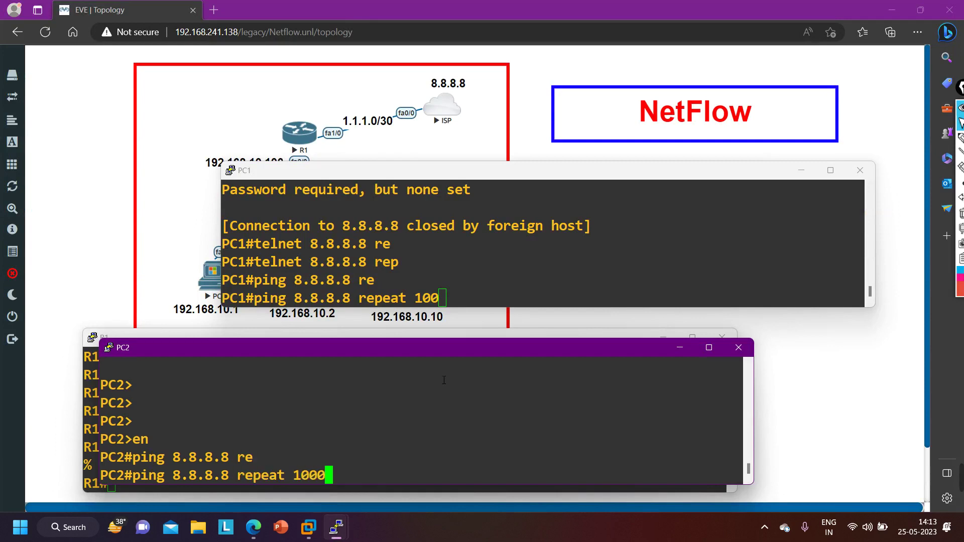
Start PC1's 100-count and PC2's 1000-count pings, then minimize PC1's console.
{"action": "key", "text": "alt+Tab"}
{"action": "key", "text": "Return"}
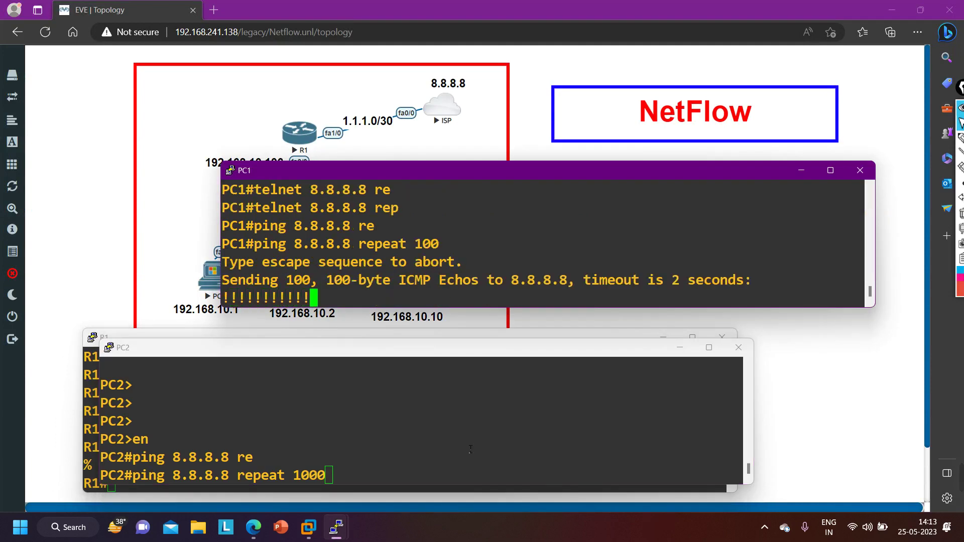
{"action": "key", "text": "alt+Tab"}
{"action": "key", "text": "Return"}
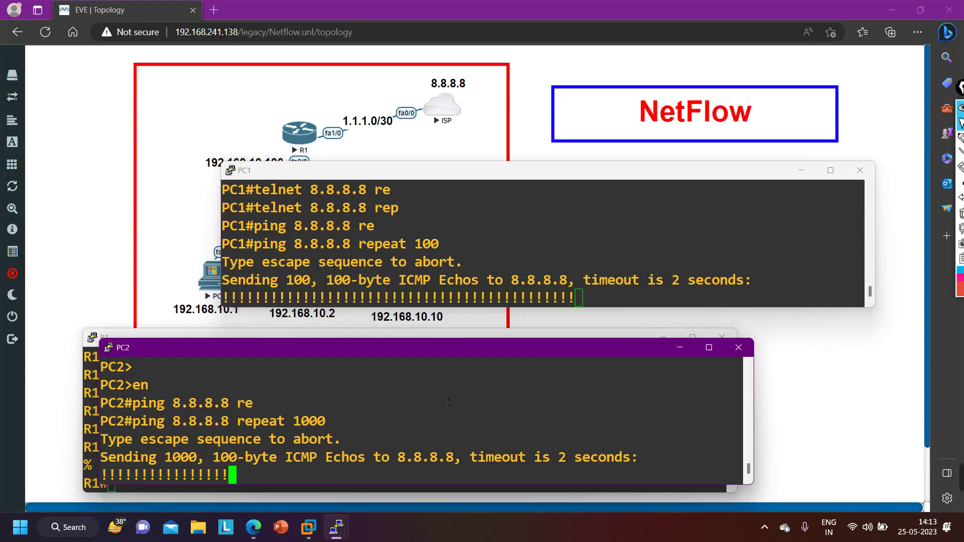
{"action": "left_click", "coordinate": [801, 170]}
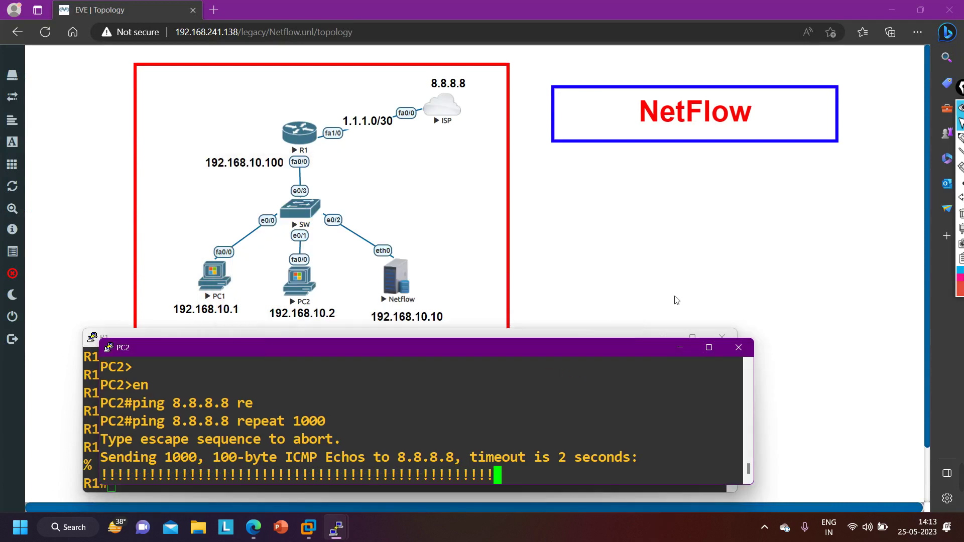
{"action": "left_click", "coordinate": [680, 347]}
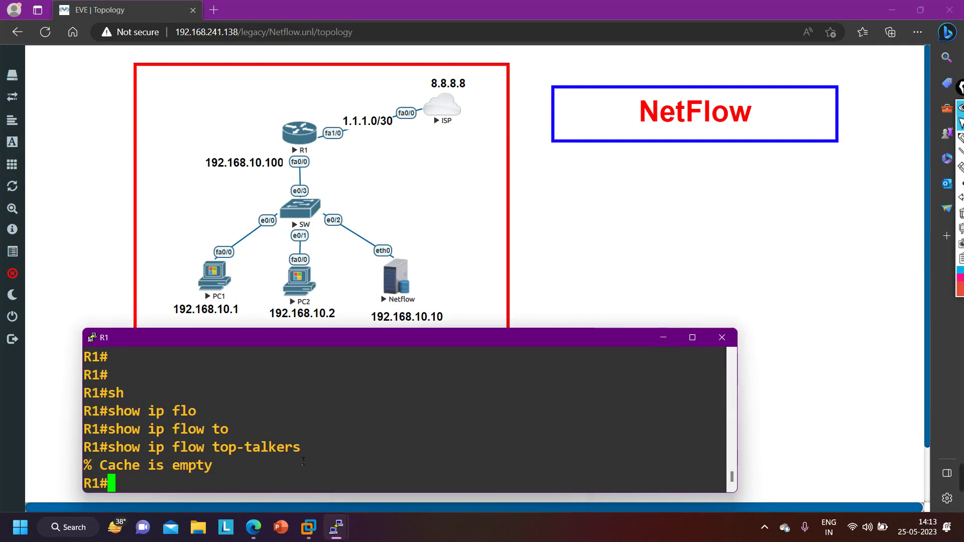
{"action": "key", "text": "Return"}
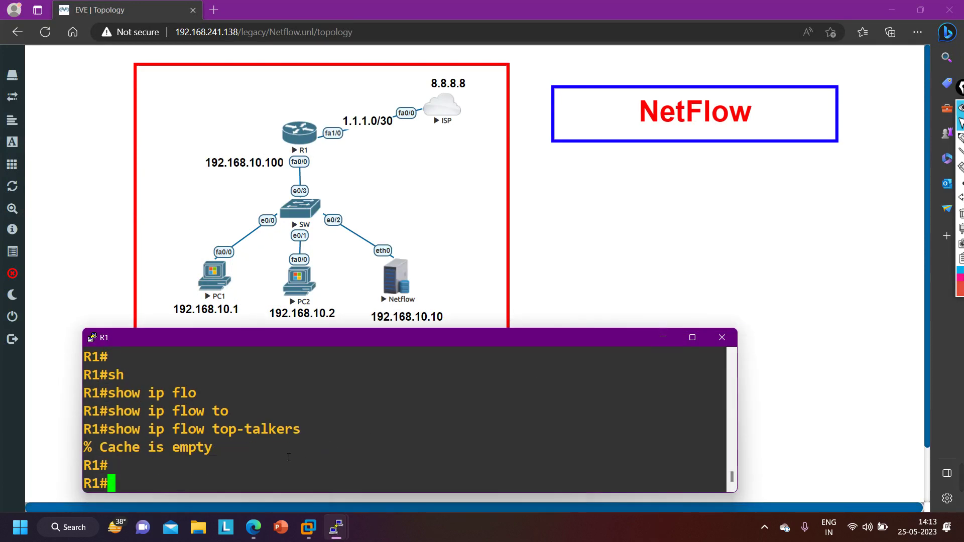
{"action": "key", "text": "Up"}
{"action": "key", "text": "Return"}
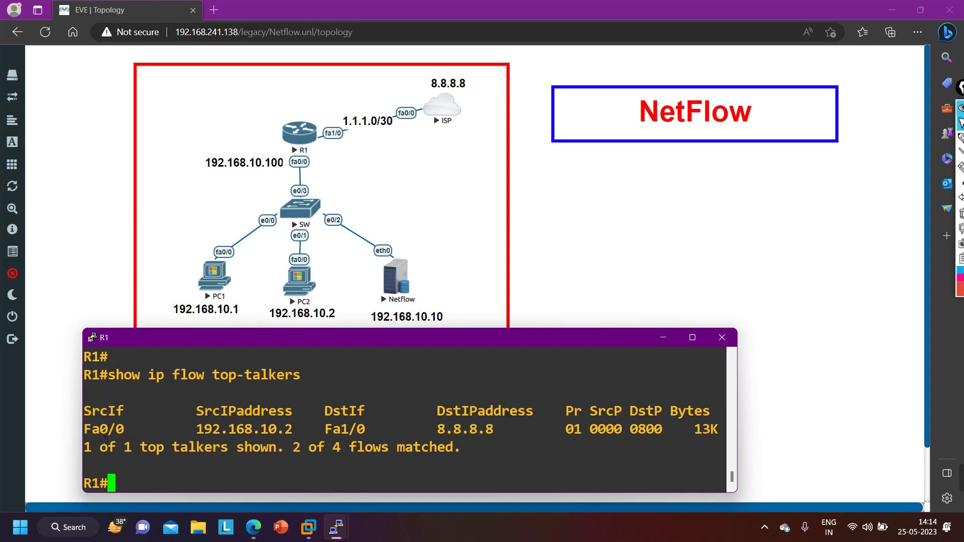
{"action": "left_click_drag", "start_coordinate": [186, 438], "coordinate": [298, 437]}
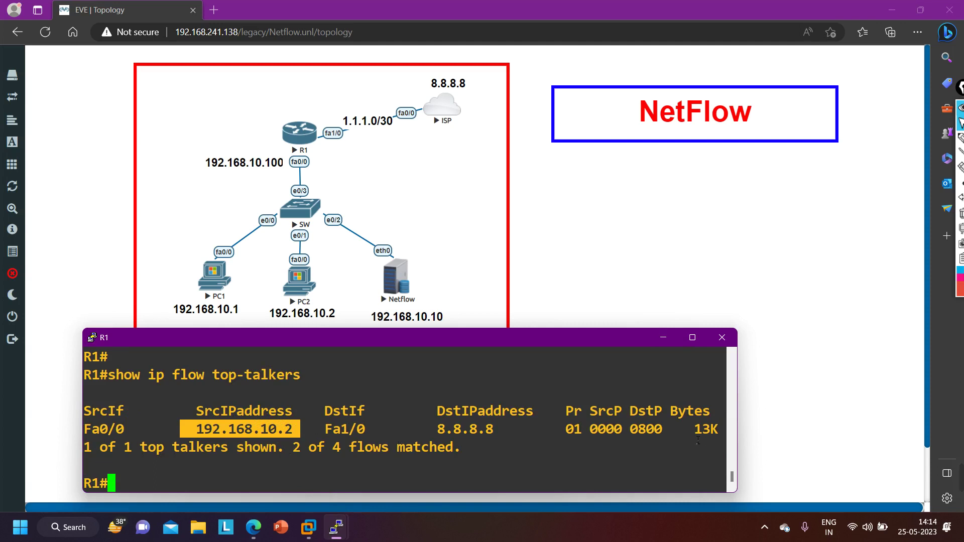
{"action": "left_click_drag", "start_coordinate": [687, 430], "coordinate": [723, 436]}
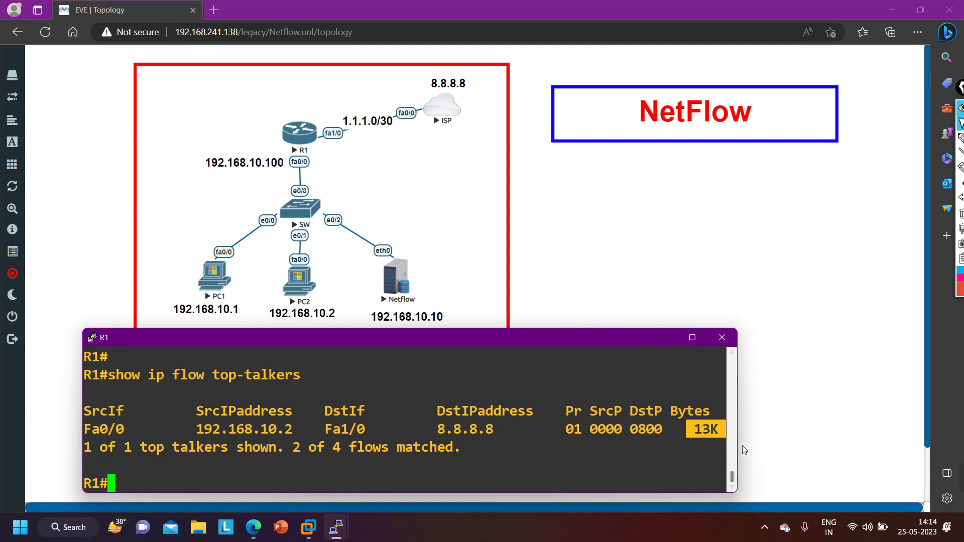
{"action": "left_click_drag", "start_coordinate": [737, 450], "coordinate": [876, 450]}
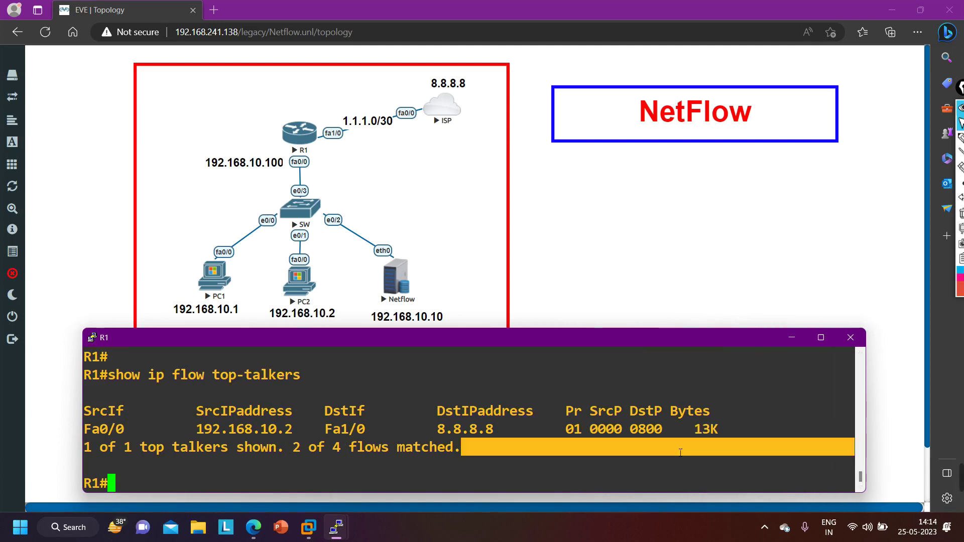
{"action": "key", "text": "Up"}
{"action": "key", "text": "Return"}
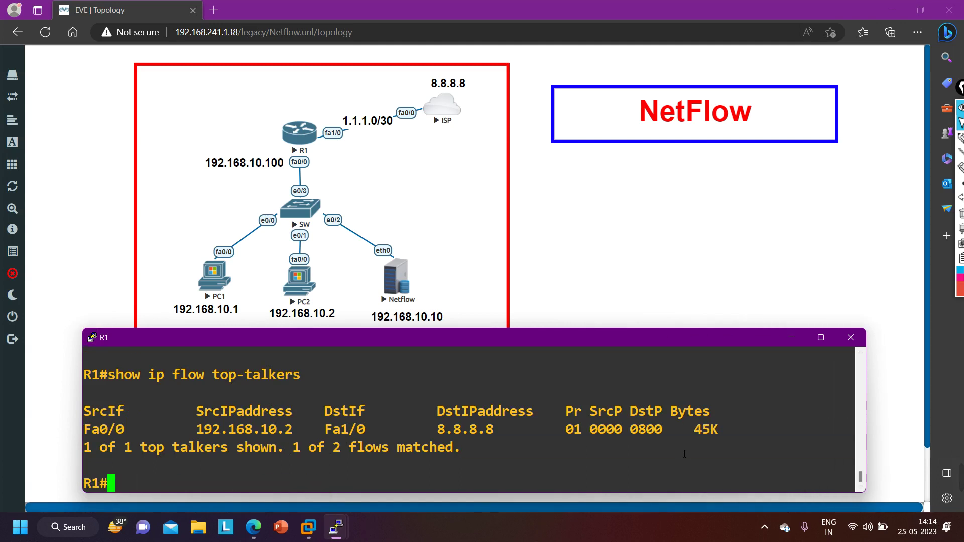
{"action": "left_click_drag", "start_coordinate": [96, 435], "coordinate": [300, 436]}
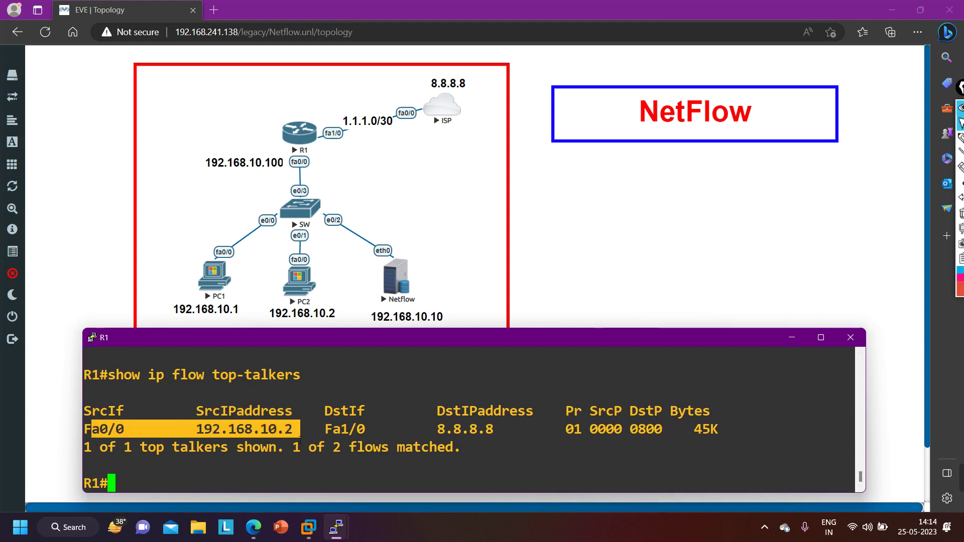
{"action": "left_click_drag", "start_coordinate": [143, 432], "coordinate": [76, 424]}
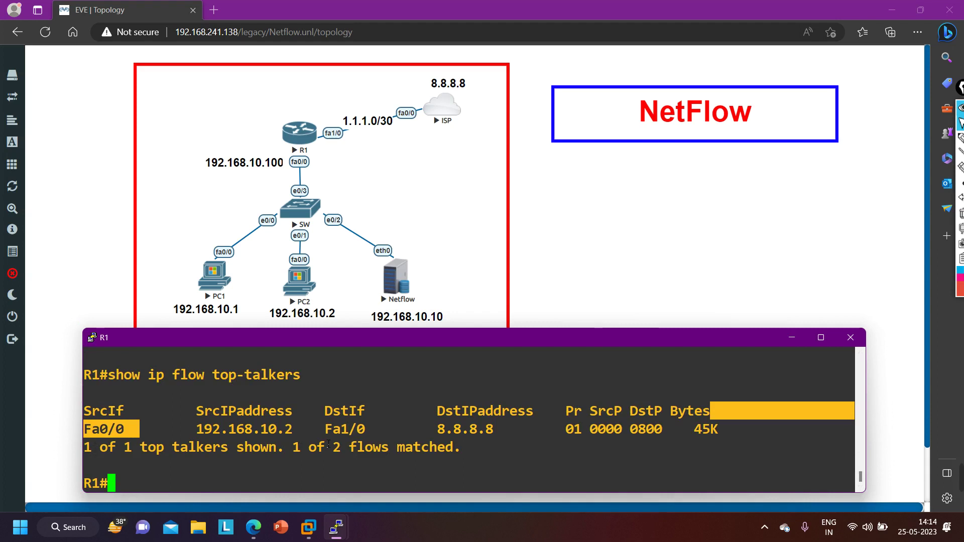
{"action": "left_click_drag", "start_coordinate": [317, 431], "coordinate": [388, 436]}
{"action": "left_click_drag", "start_coordinate": [180, 437], "coordinate": [299, 441]}
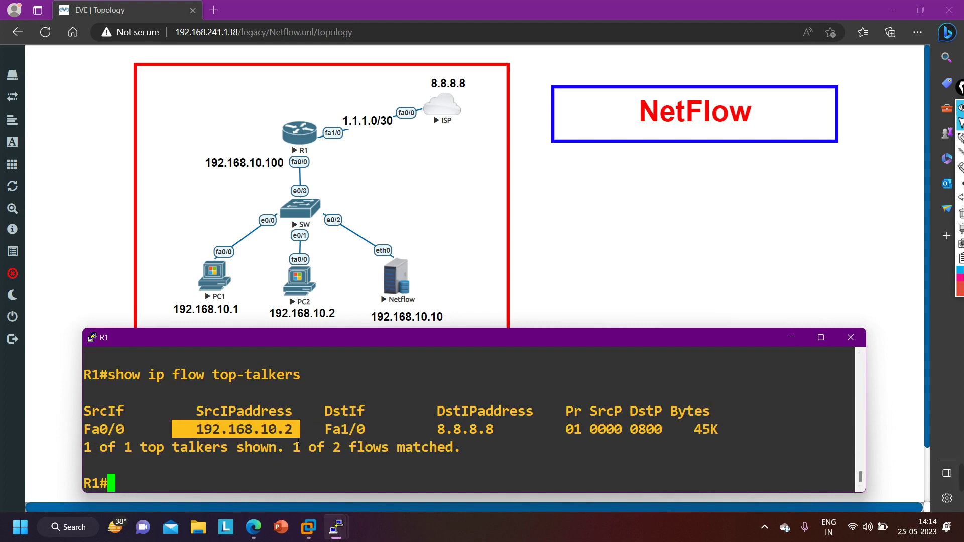
{"action": "left_click_drag", "start_coordinate": [421, 433], "coordinate": [506, 441]}
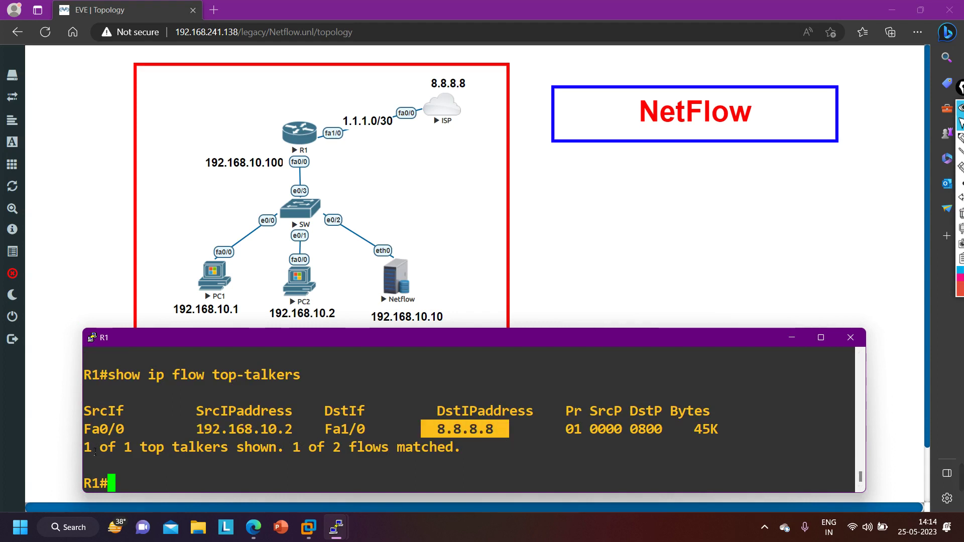
{"action": "left_click_drag", "start_coordinate": [84, 450], "coordinate": [467, 455]}
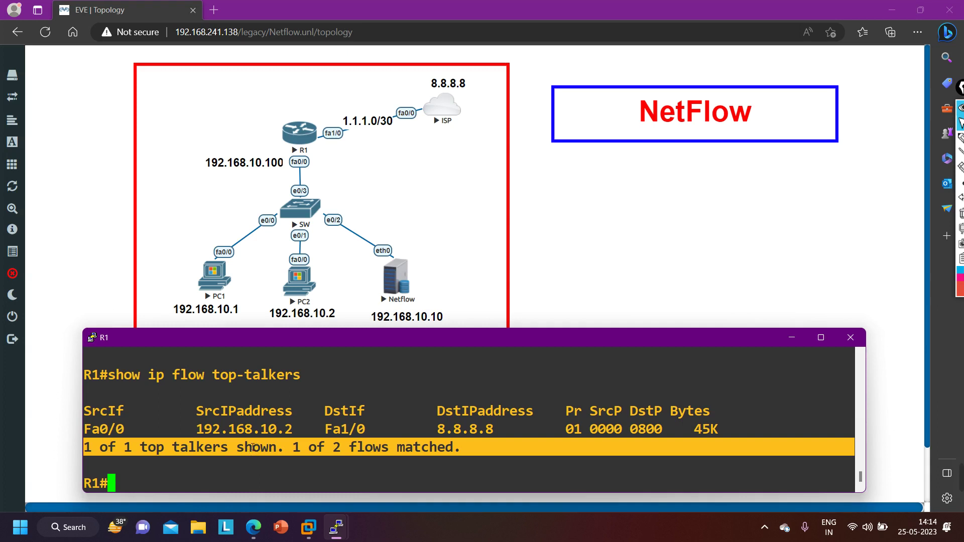
Enter global configuration mode on R1 with 'conf'.
{"action": "key", "text": "Return"}
{"action": "type", "text": "conf"}
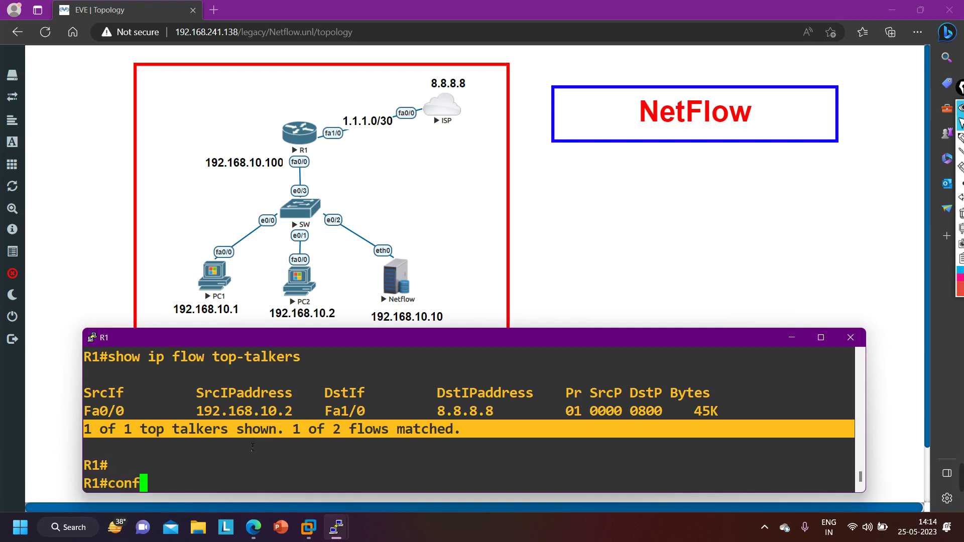
{"action": "key", "text": "Tab"}
{"action": "key", "text": "Return"}
{"action": "key", "text": "Return"}
{"action": "key", "text": "Return"}
{"action": "key", "text": "Return"}
{"action": "key", "text": "Return"}
{"action": "key", "text": "Return"}
{"action": "key", "text": "Return"}
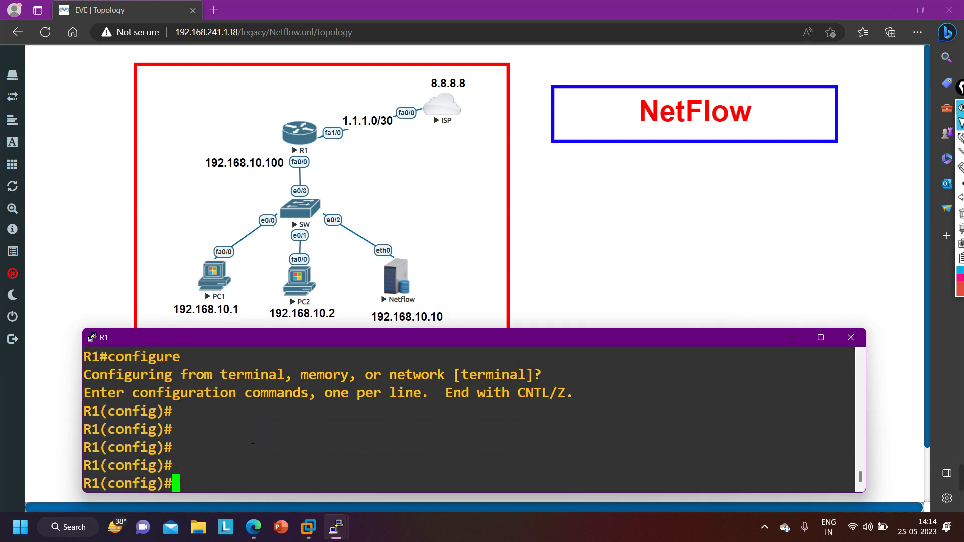
Set ip flow-top-talkers to top 2 and exit configuration mode with Ctrl+Z.
{"action": "type", "text": "ip flo"}
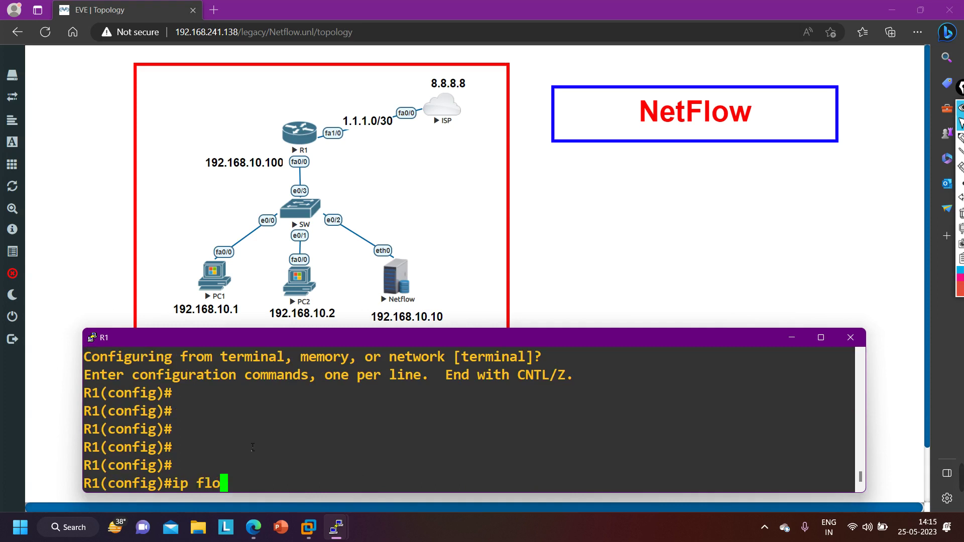
{"action": "key", "text": "Tab"}
{"action": "type", "text": "w-"}
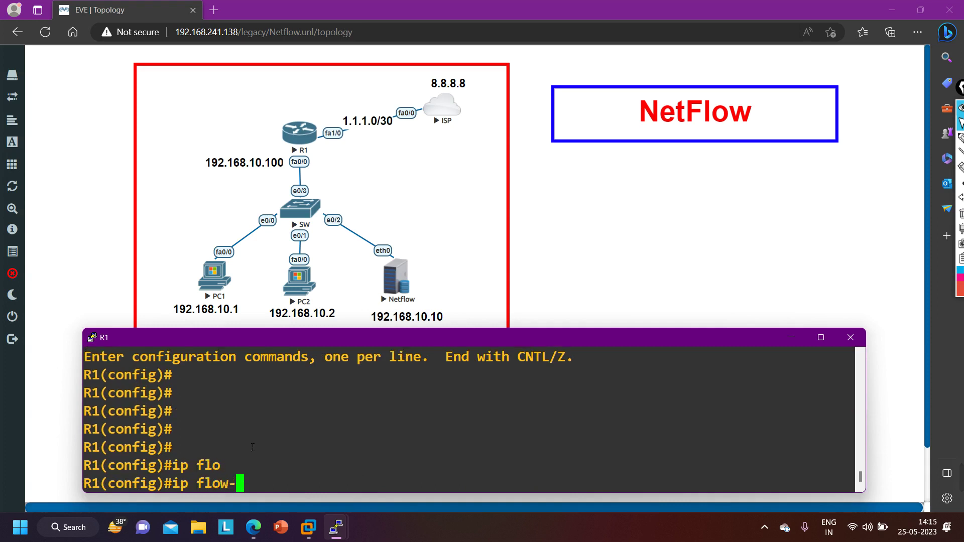
{"action": "type", "text": "to"}
{"action": "key", "text": "Tab"}
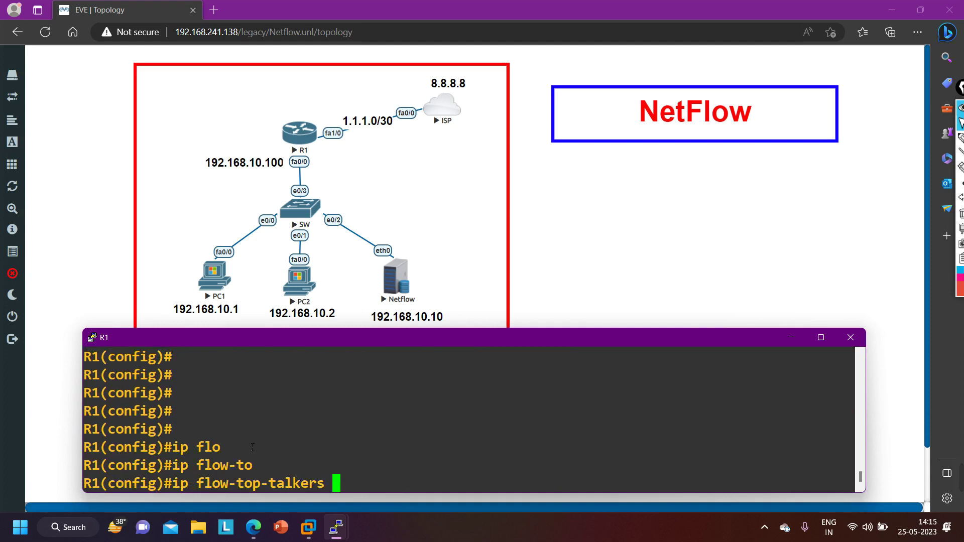
{"action": "key", "text": "Return"}
{"action": "type", "text": "top-talkers)#"}
{"action": "key", "text": "Tab"}
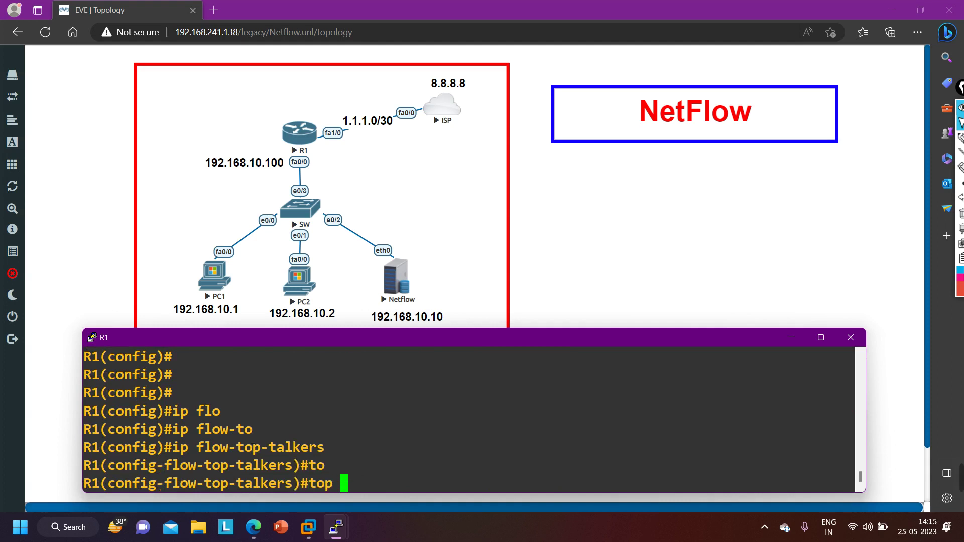
{"action": "type", "text": "2"}
{"action": "key", "text": "Return"}
{"action": "key", "text": "ctrl+z"}
Run 'show ip flow top-talkers' twice; it reports '% Cache is empty'.
{"action": "key", "text": "Return"}
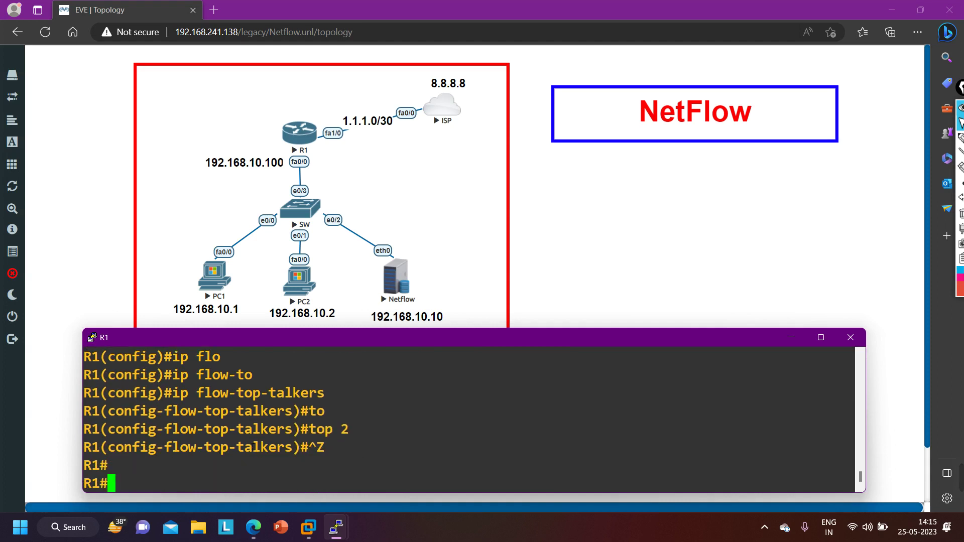
{"action": "key", "text": "Return"}
{"action": "type", "text": "show ip flow top-talkers"}
{"action": "key", "text": "Return"}
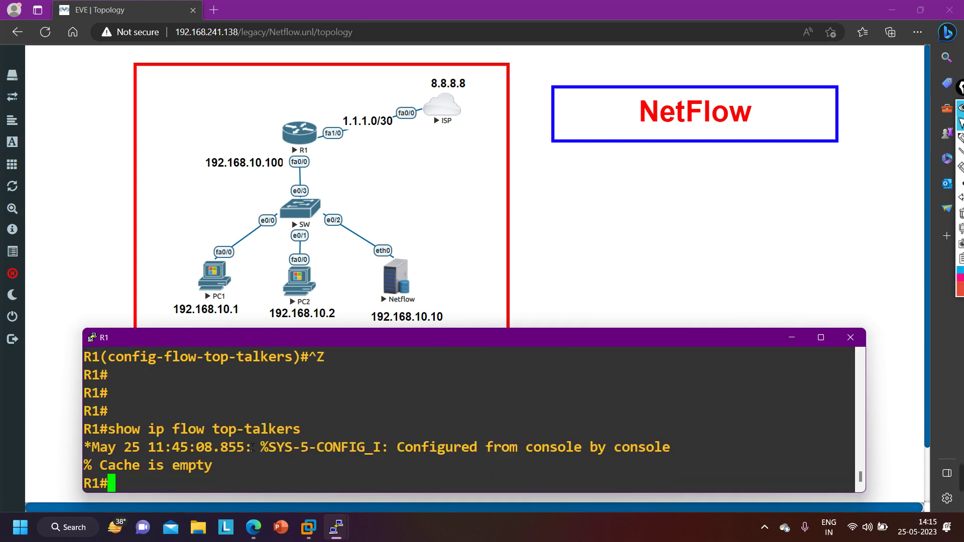
{"action": "key", "text": "Return"}
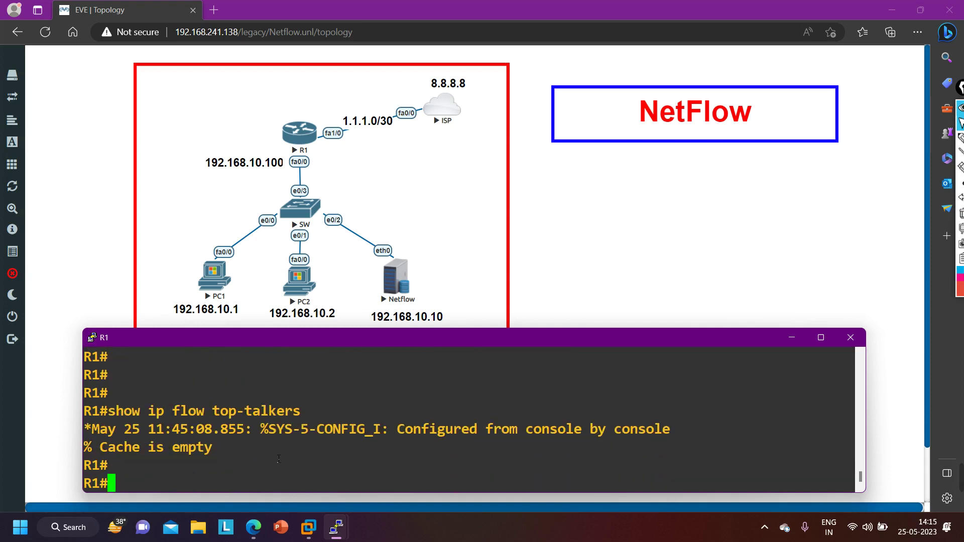
{"action": "key", "text": "Up"}
{"action": "key", "text": "Return"}
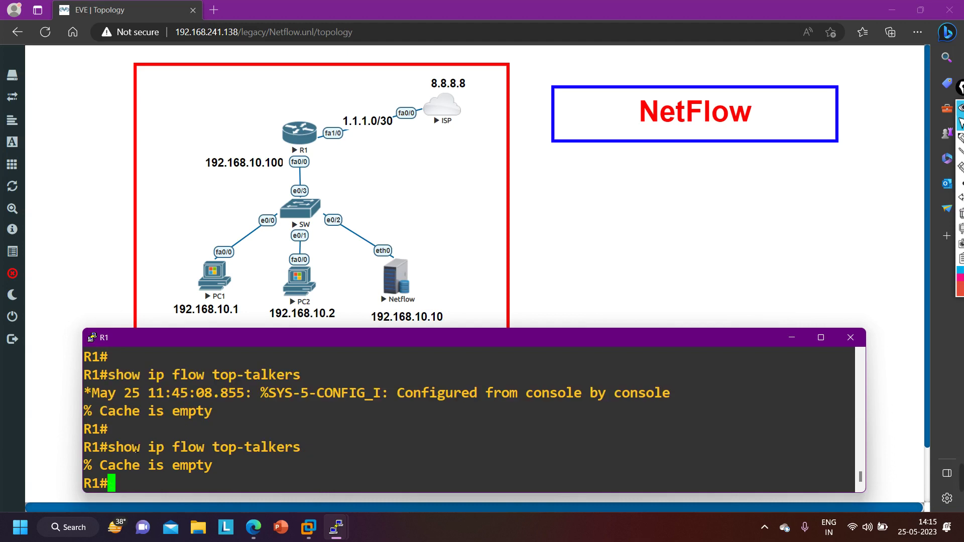
Rerun the 8.8.8.8 pings from PC1 (100 repeats) and PC2 (1000 repeats).
{"action": "mouse_move", "coordinate": [331, 531]}
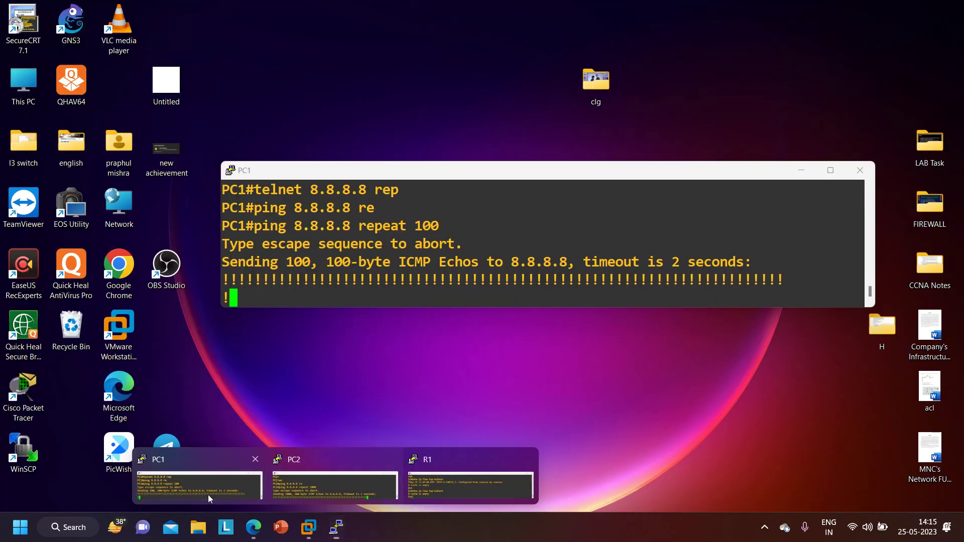
{"action": "left_click", "coordinate": [208, 495]}
{"action": "key", "text": "Up"}
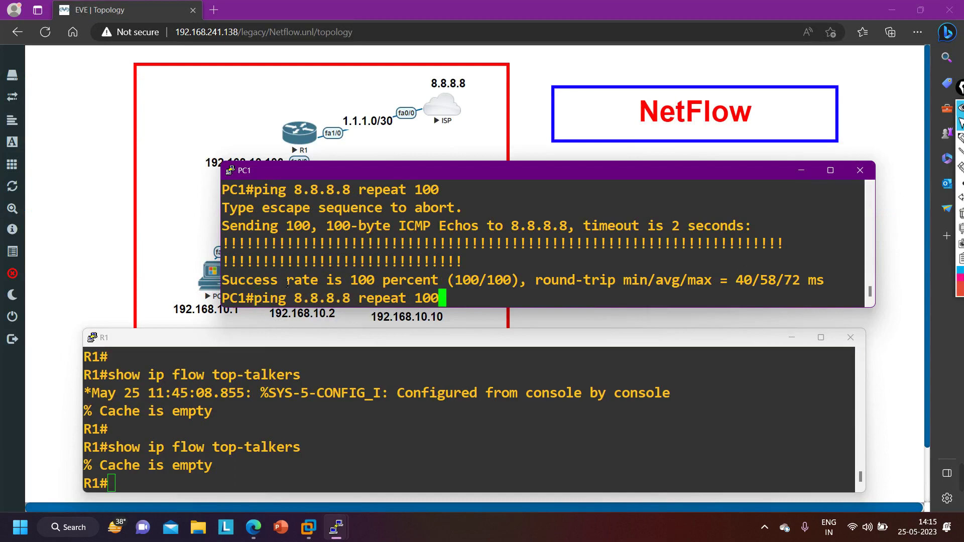
{"action": "key", "text": "Return"}
{"action": "mouse_move", "coordinate": [336, 528]}
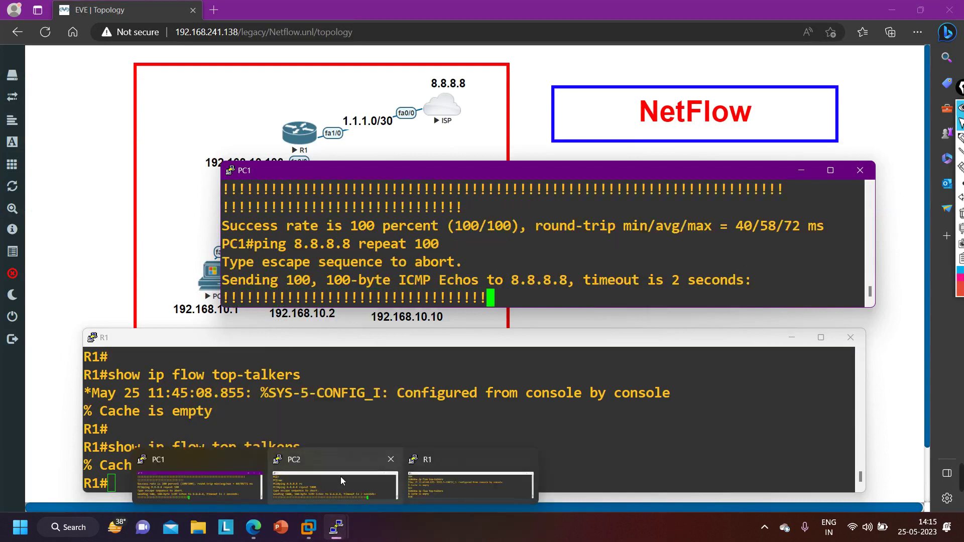
{"action": "left_click", "coordinate": [341, 481]}
{"action": "key", "text": "Up"}
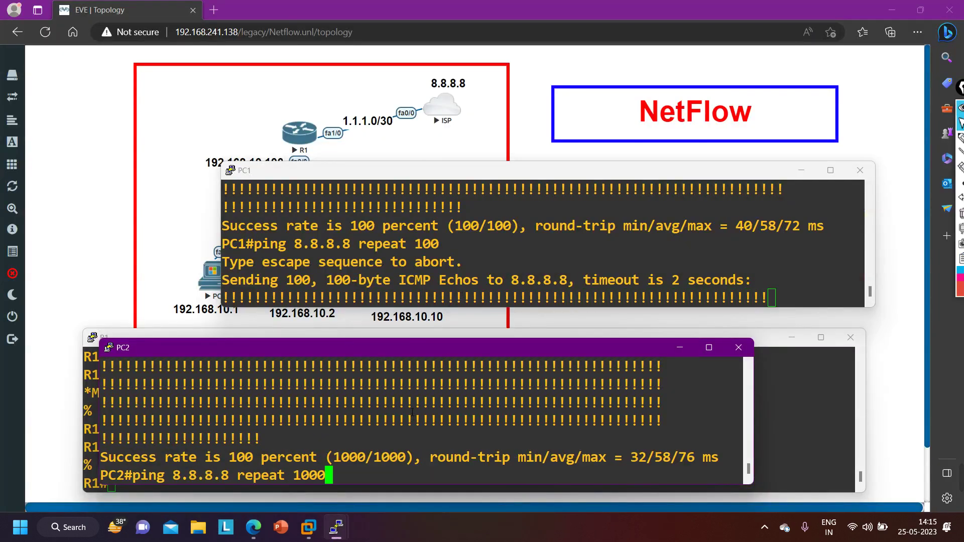
{"action": "key", "text": "Return"}
Rerun 'show ip flow top-talkers' on R1, now listing 192.168.10.1 and 192.168.10.2.
{"action": "left_click", "coordinate": [780, 338]}
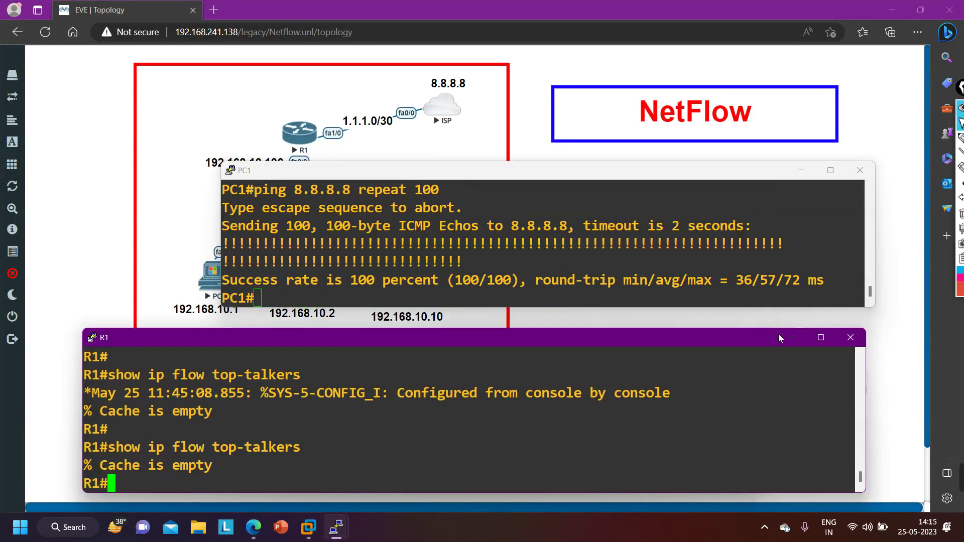
{"action": "left_click", "coordinate": [801, 171]}
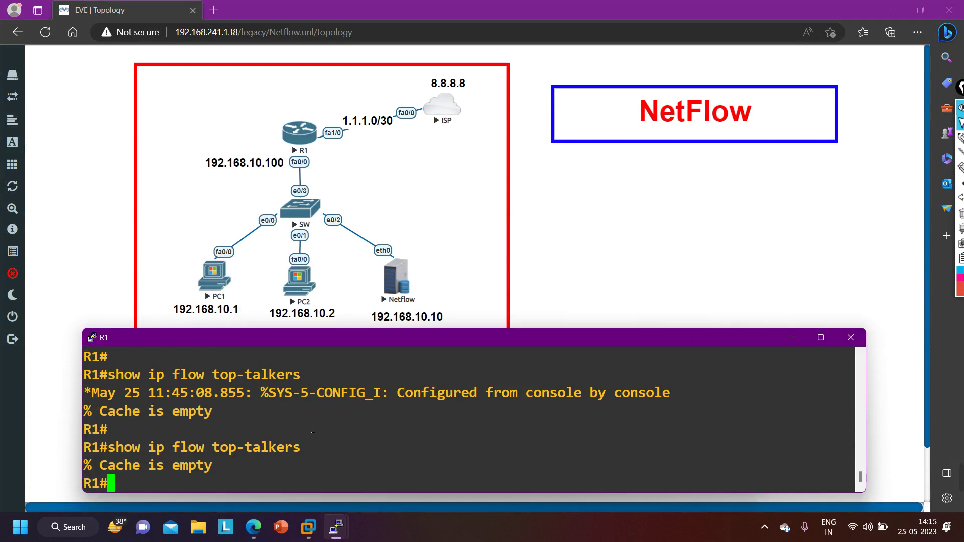
{"action": "key", "text": "Up"}
{"action": "key", "text": "Return"}
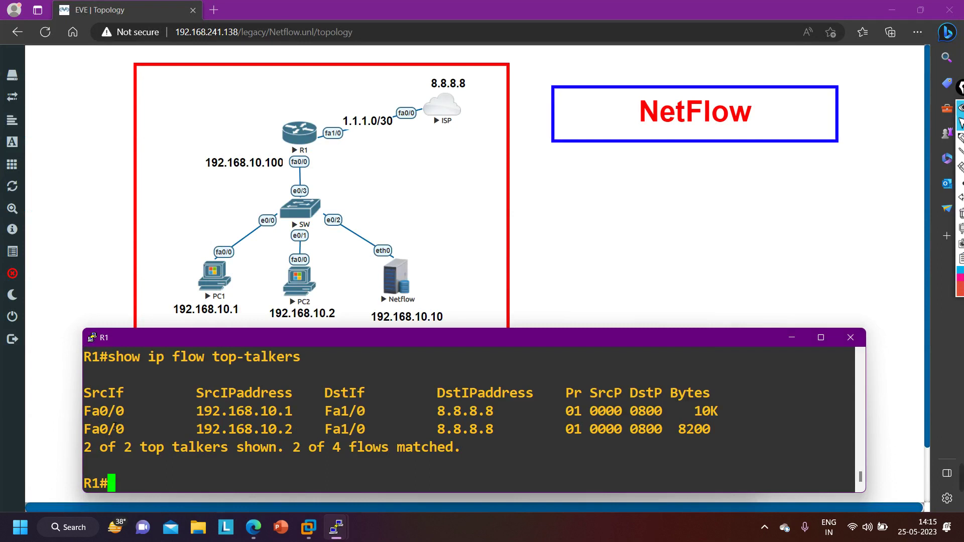
Highlight the 192.168.10.1 and 192.168.10.2 rows, then send the R1 console behind the topology.
{"action": "left_click_drag", "start_coordinate": [93, 415], "coordinate": [737, 410]}
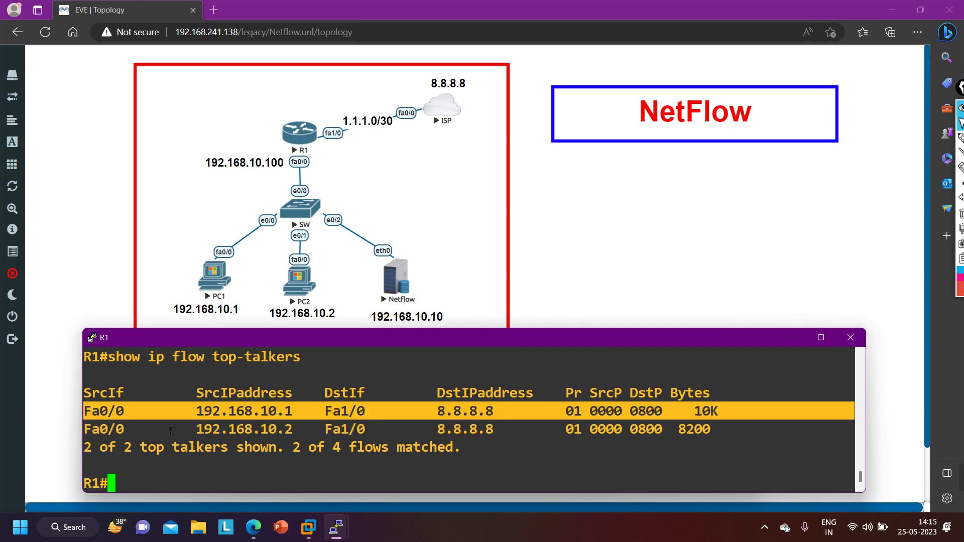
{"action": "left_click_drag", "start_coordinate": [157, 430], "coordinate": [716, 434]}
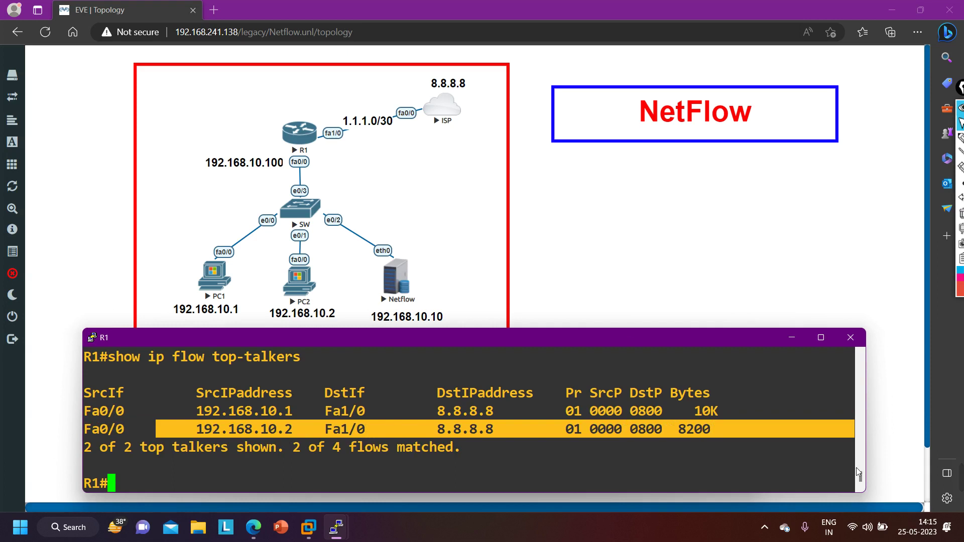
{"action": "left_click", "coordinate": [611, 243]}
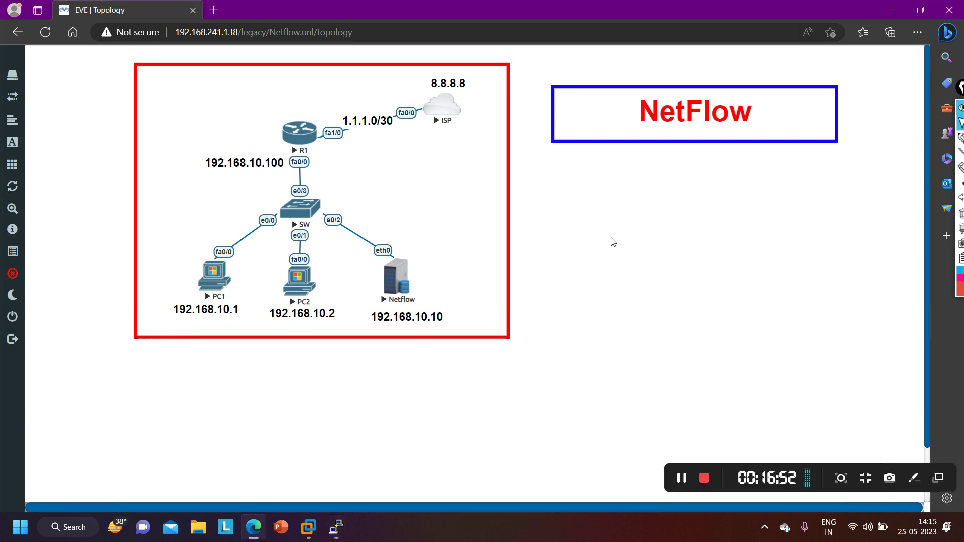